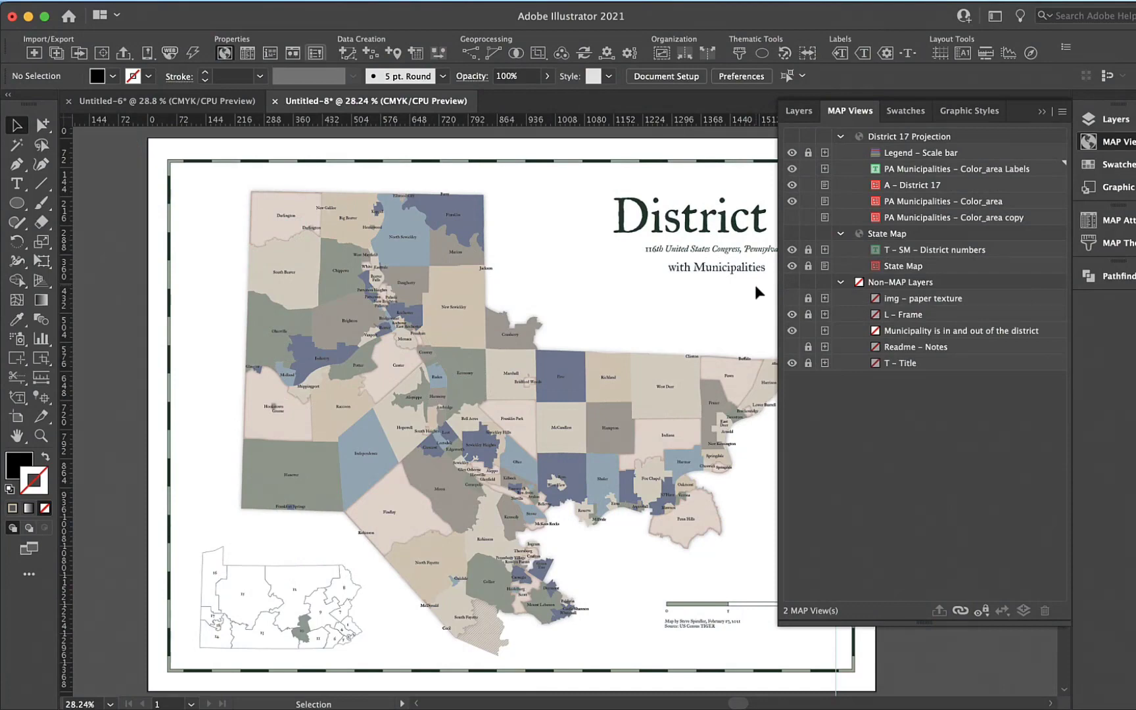
Close the Untitled-8 and Untitled-6 map documents without saving
scroll(755, 282, down, 3)
scroll(755, 283, right, 3)
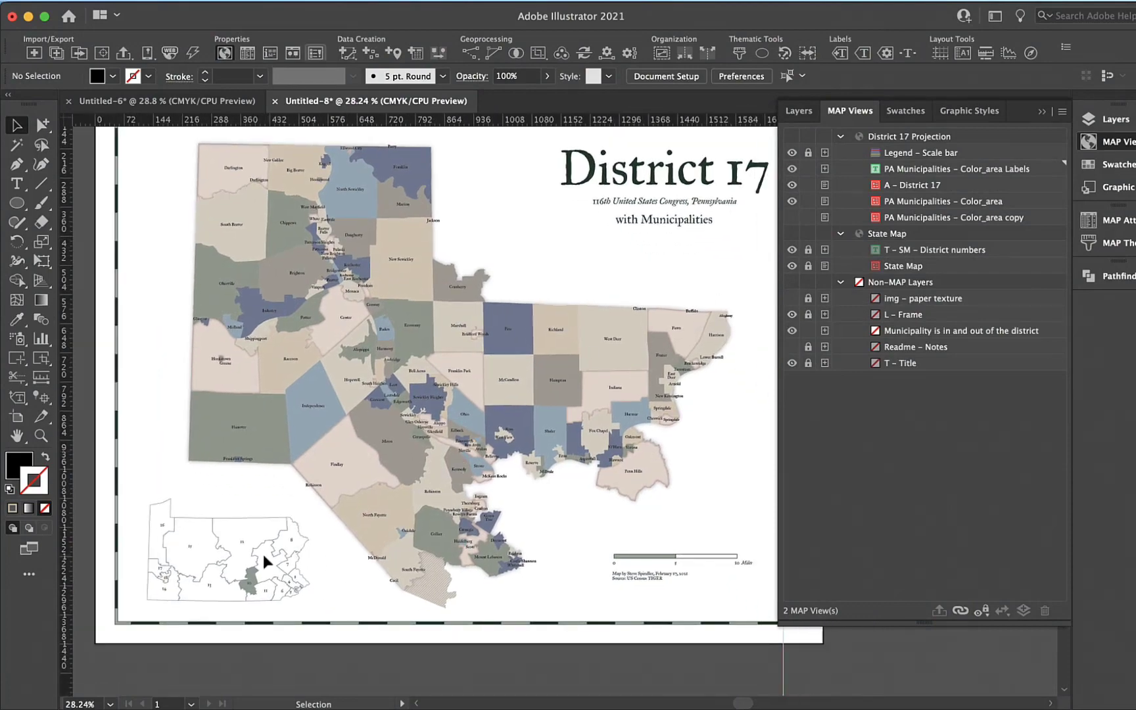
scroll(512, 377, up, 1)
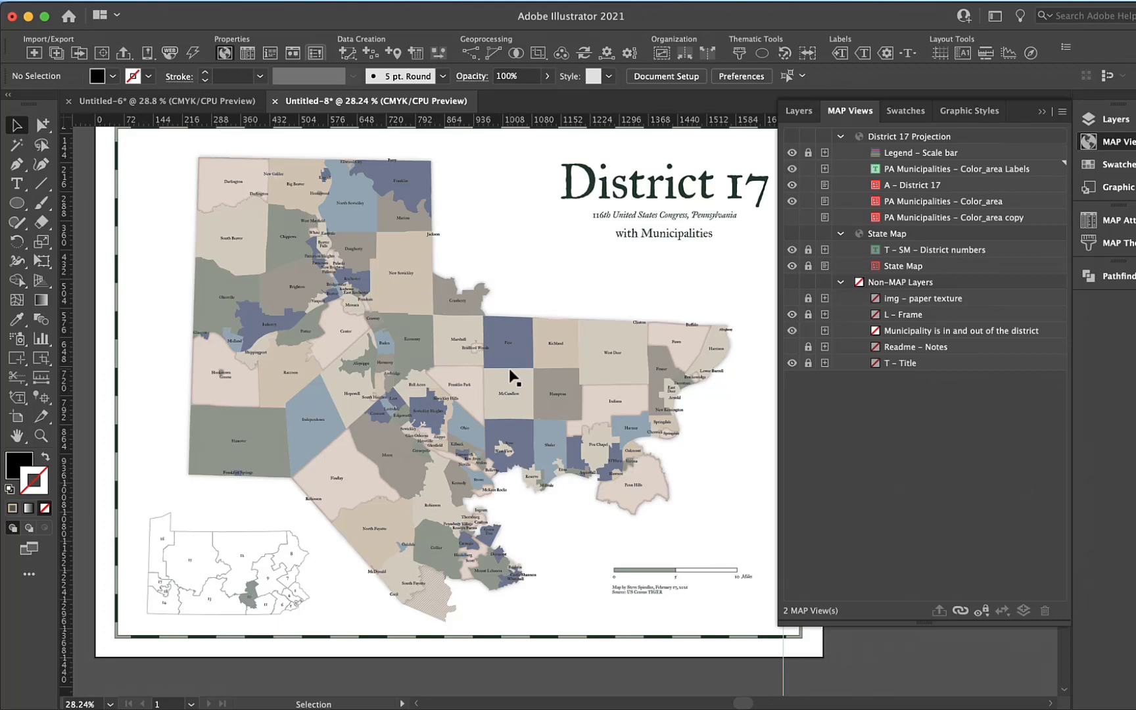
click(275, 101)
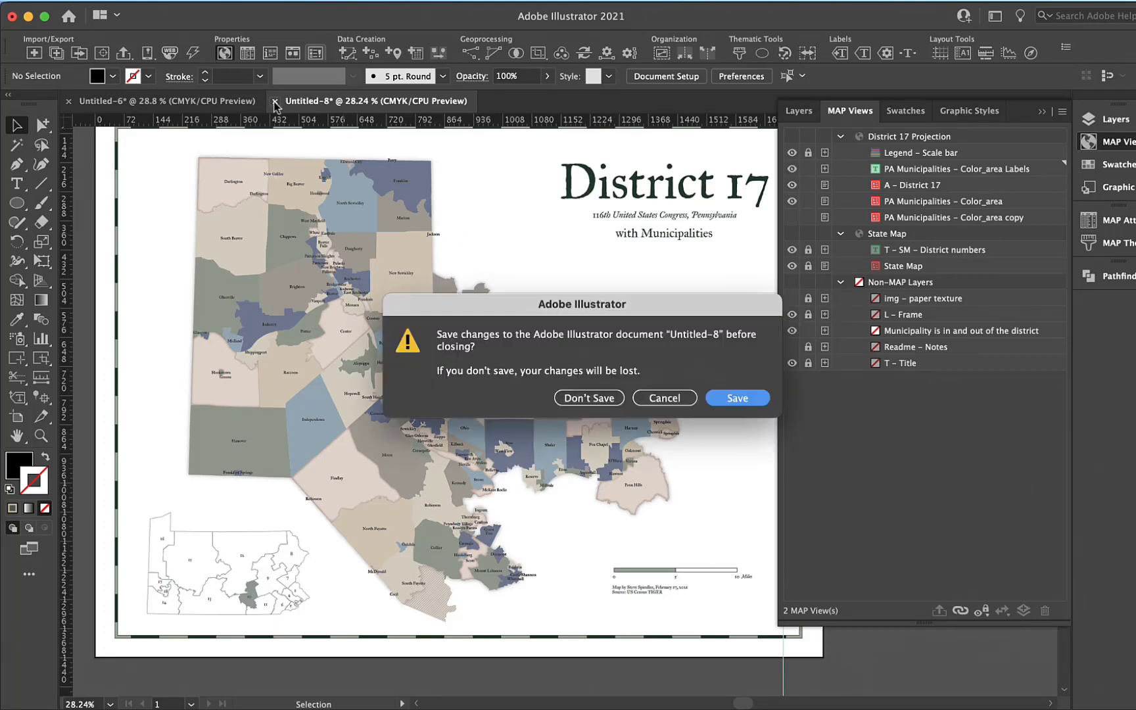
click(606, 398)
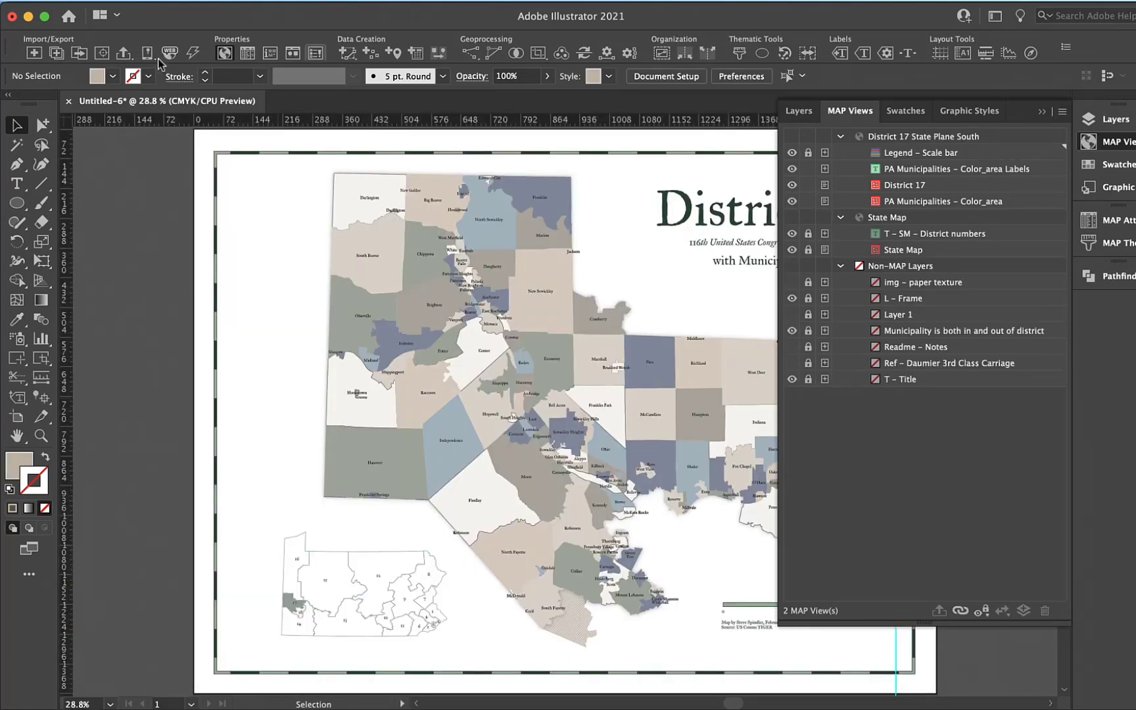
key(super+w)
click(607, 397)
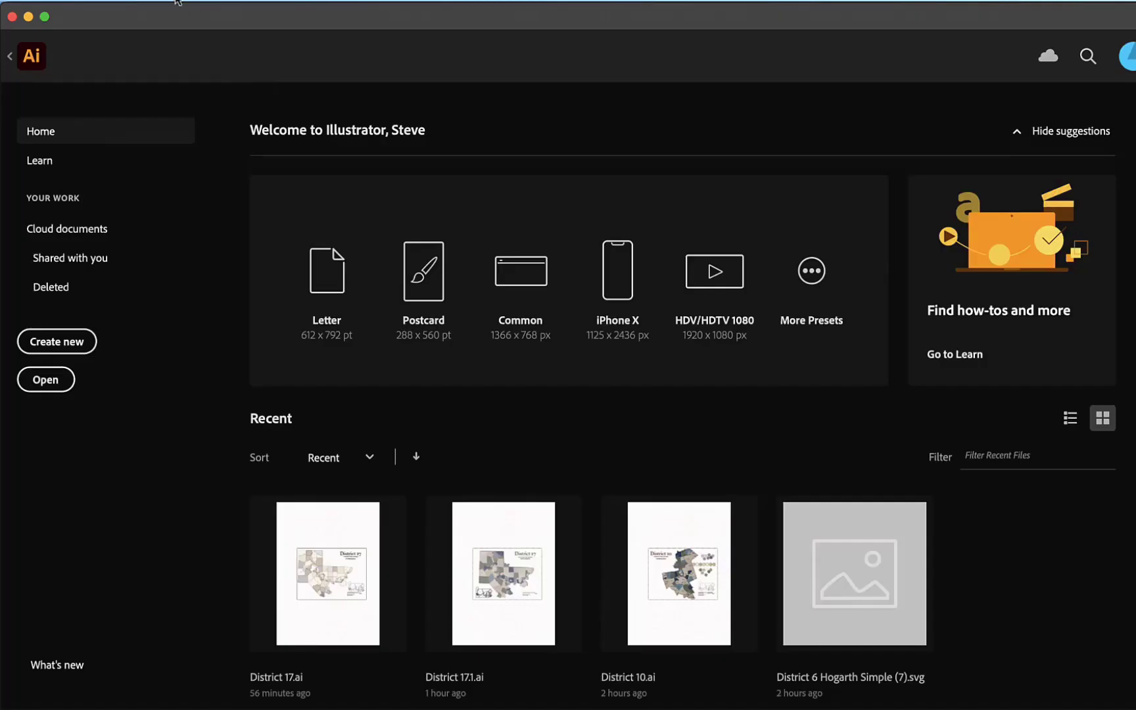
Create a new document from the Map - 24x18 Congressional District.ait template
click(121, 1)
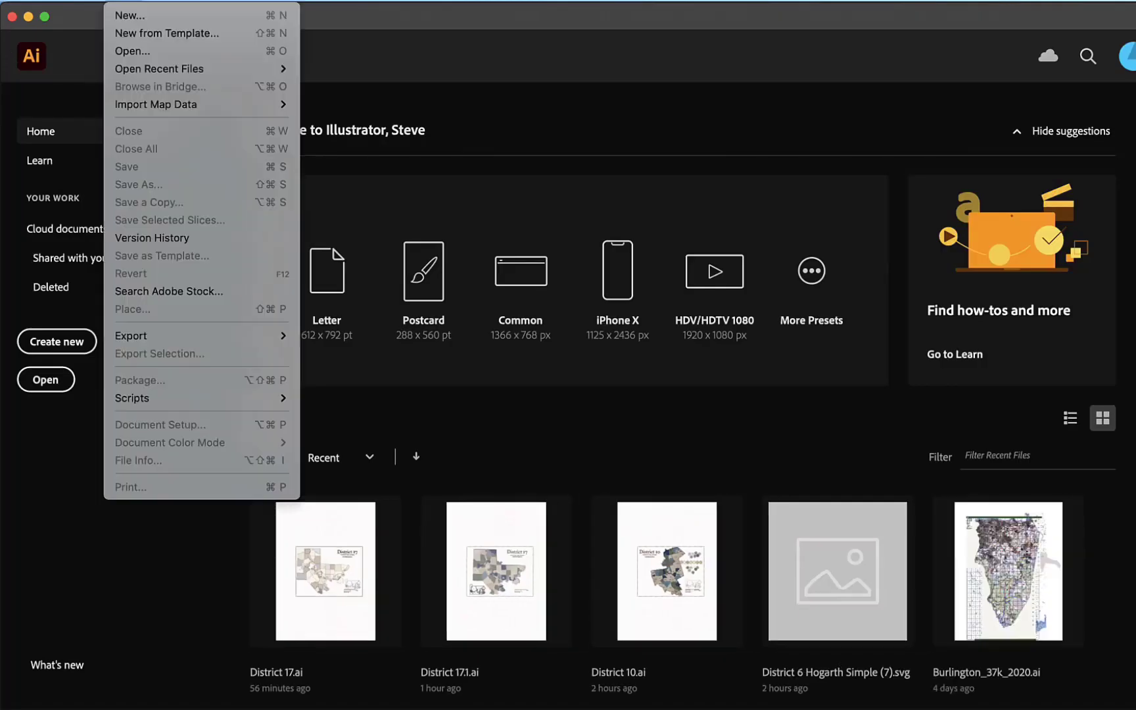
click(127, 31)
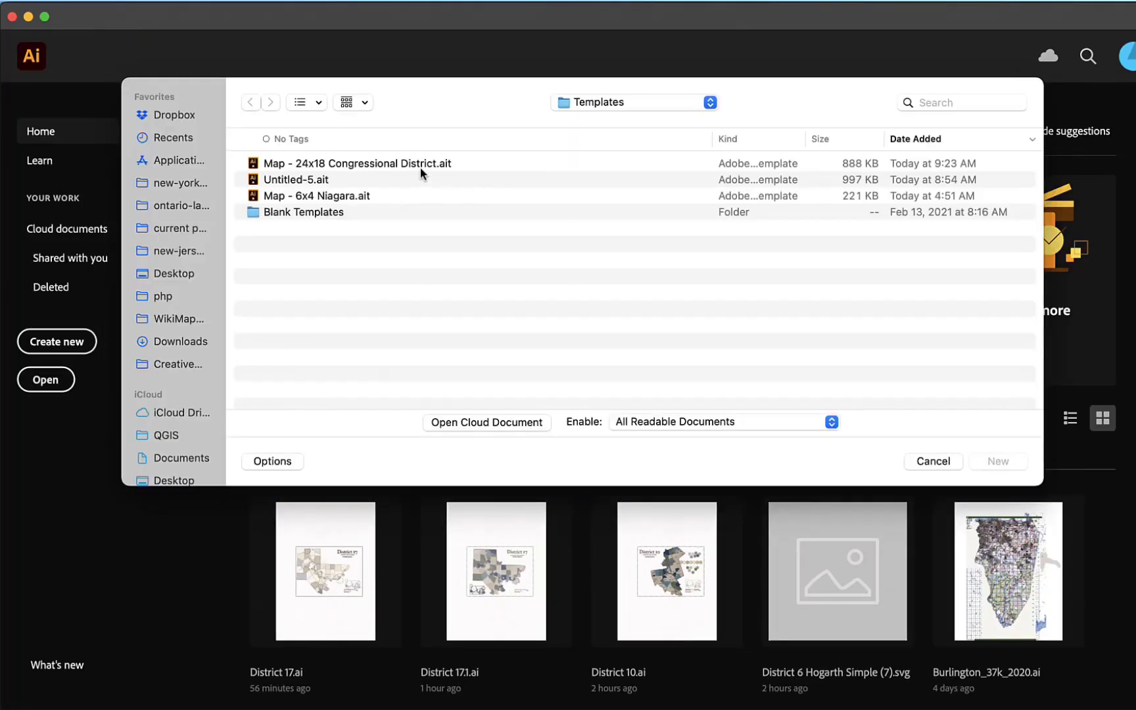
double_click(421, 169)
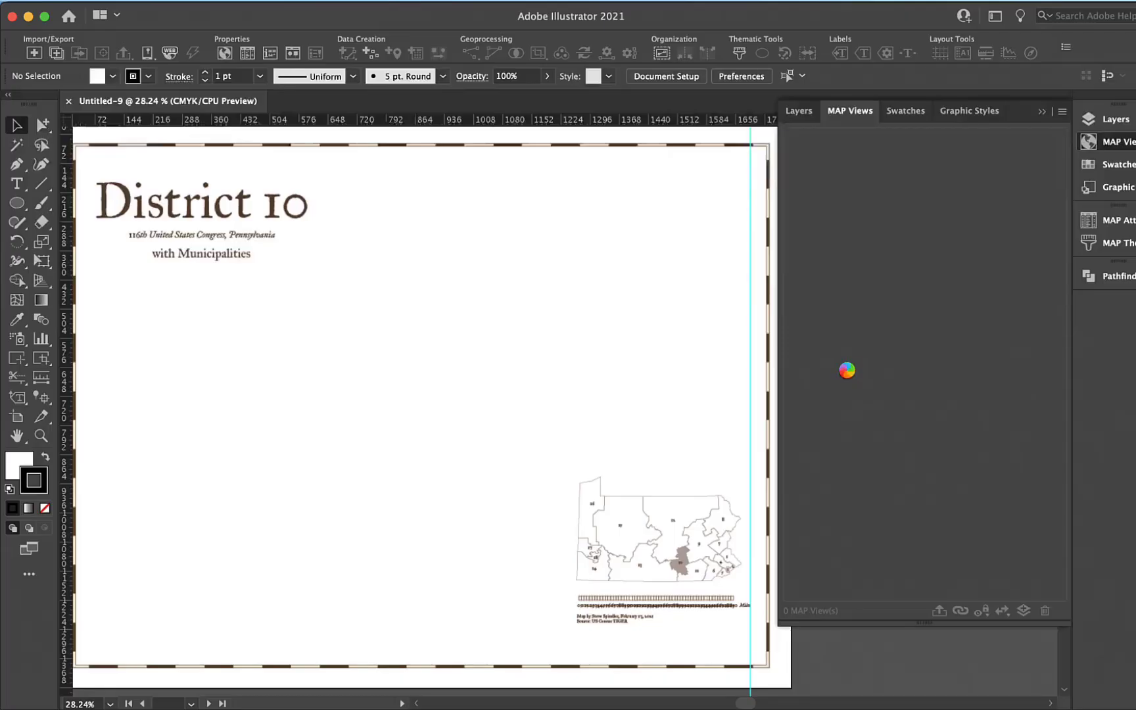
Change the title's district number from 10 to 17
click(275, 232)
double_click(275, 231)
drag(291, 224, 319, 224)
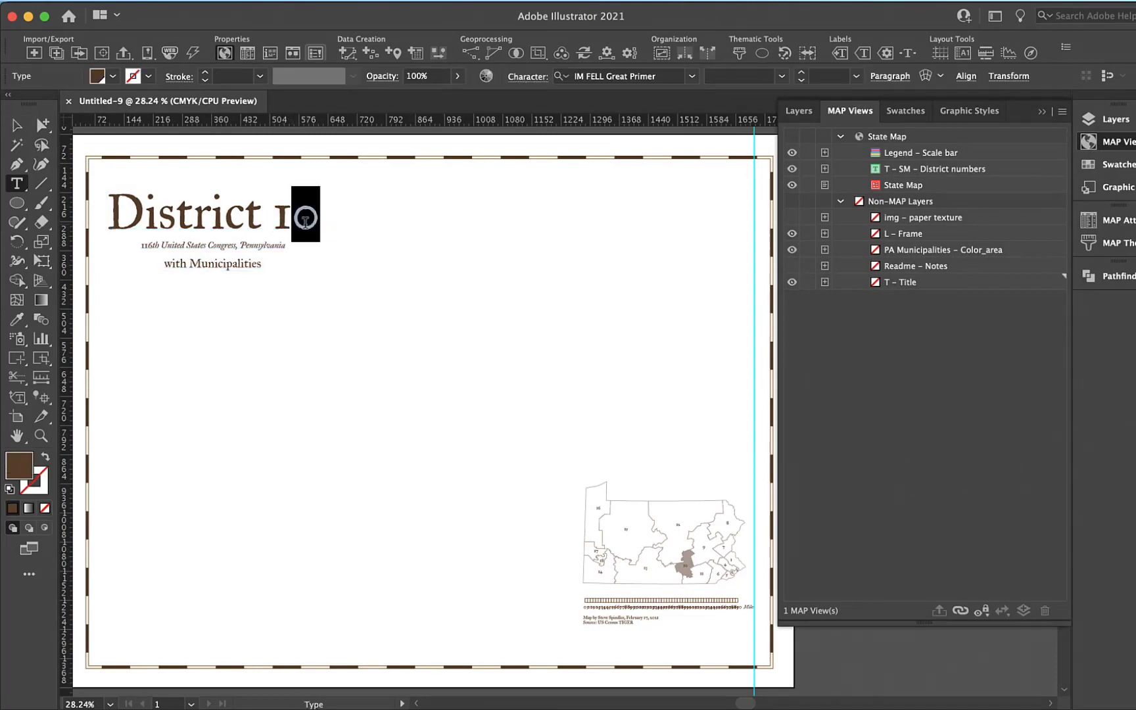
text(7)
key(Escape)
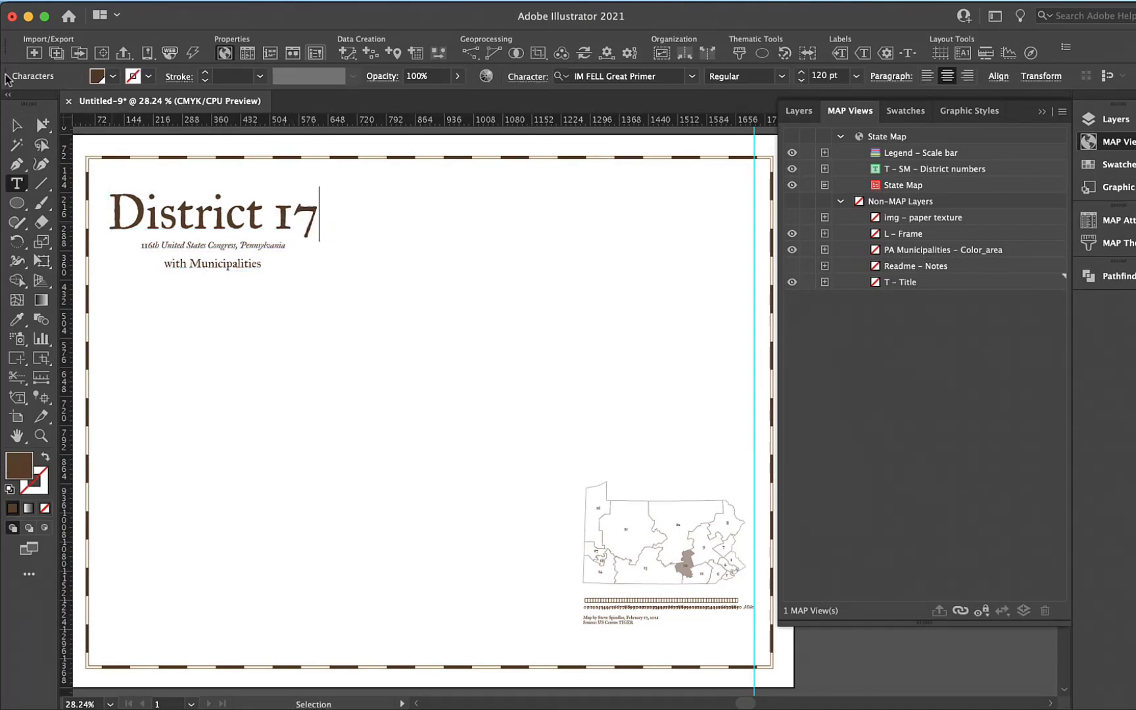
click(400, 300)
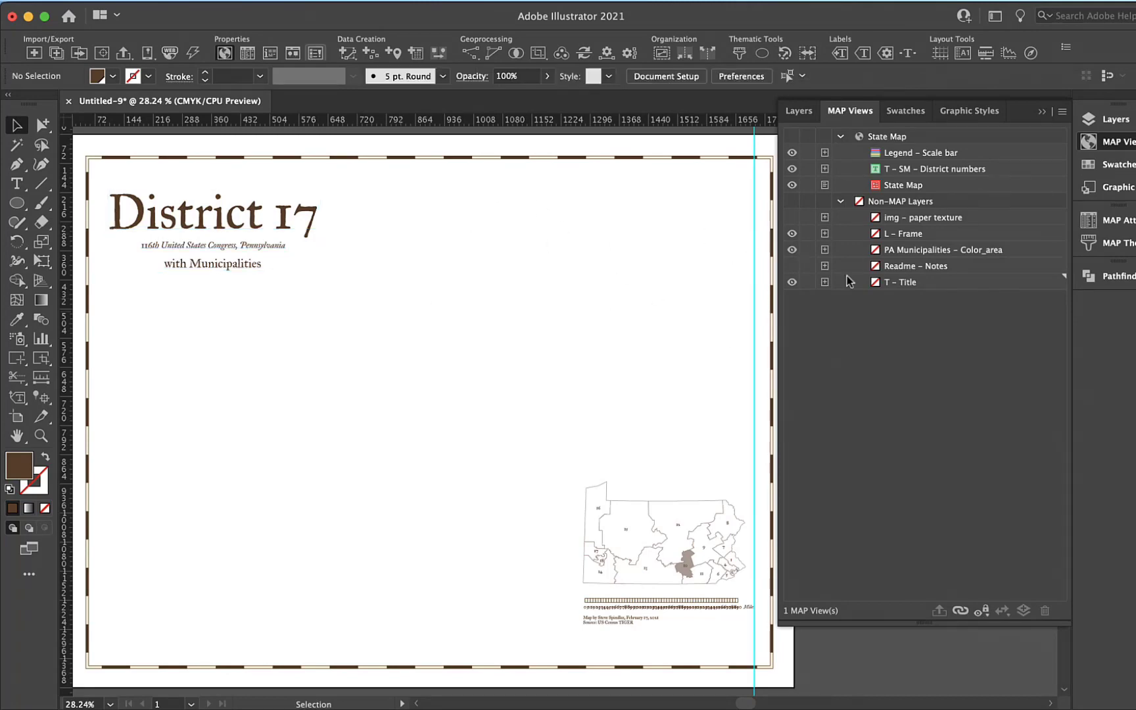
Replace the Base color swatch with dark green C=77 M=45 Y=73 K=40
click(911, 113)
scroll(906, 442, down, 8)
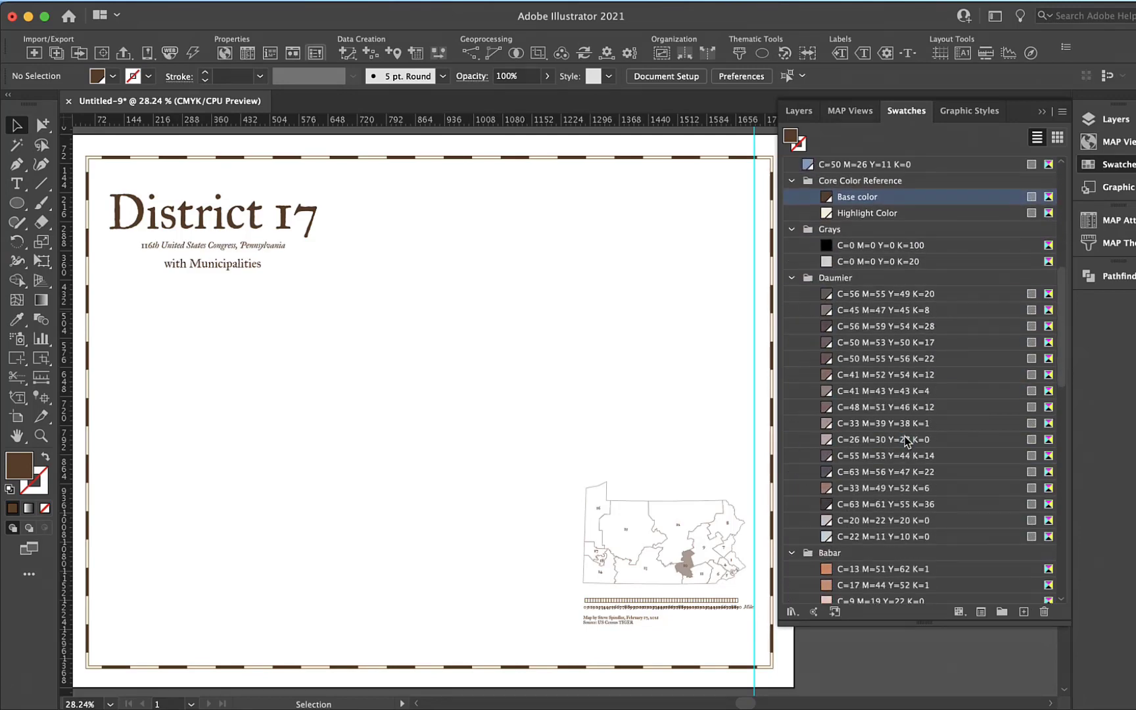
scroll(908, 440, up, 3)
scroll(885, 495, down, 6)
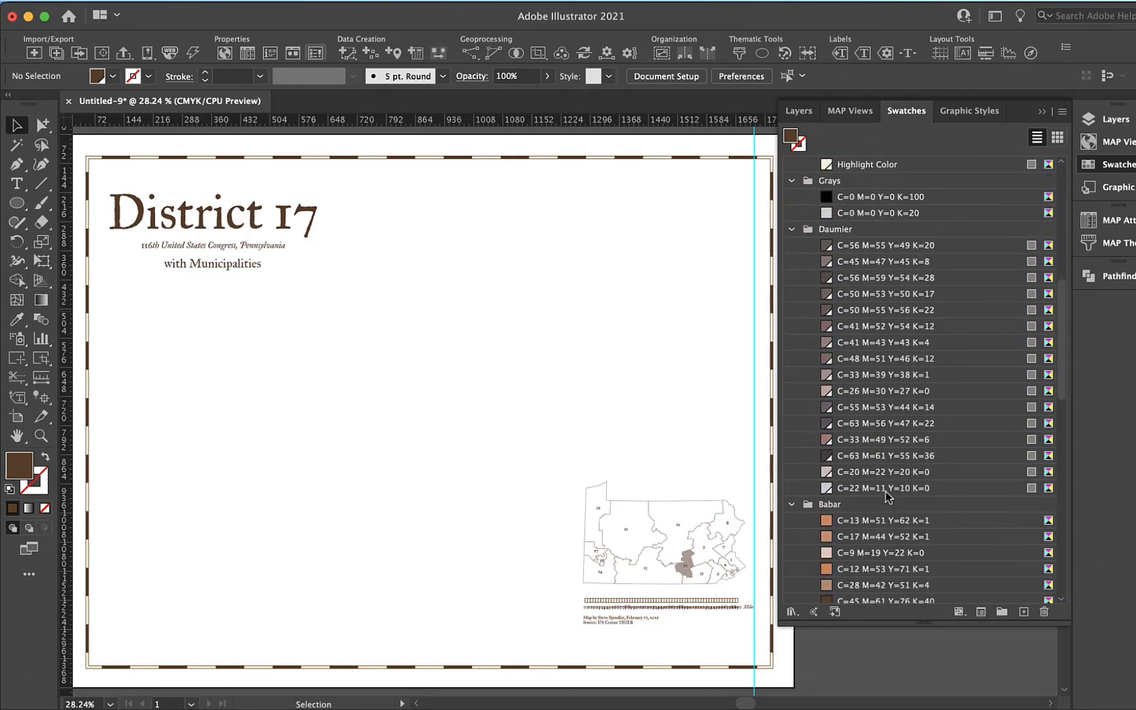
scroll(886, 492, up, 4)
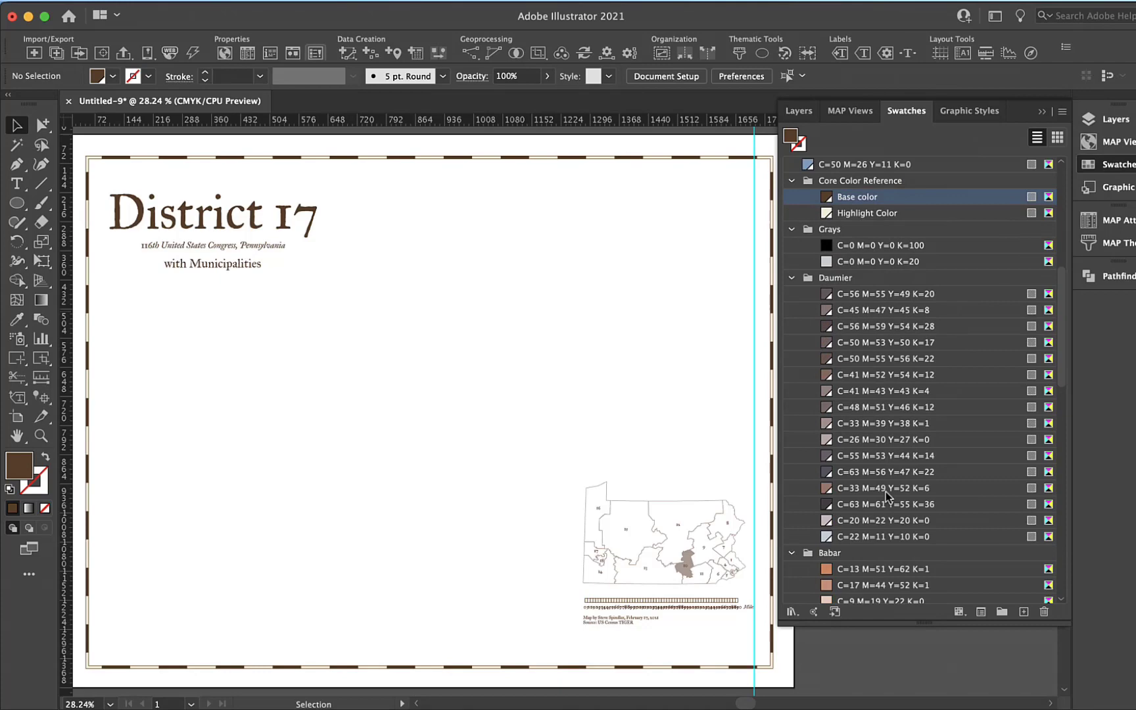
click(792, 278)
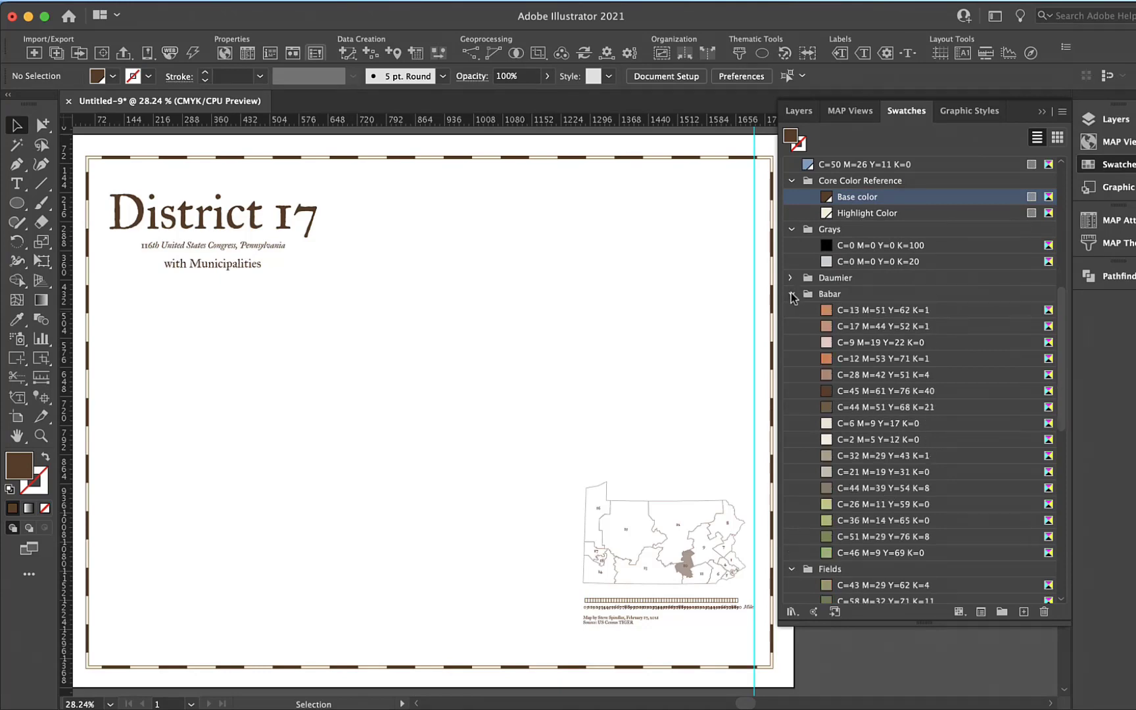
click(792, 295)
scroll(850, 372, up, 5)
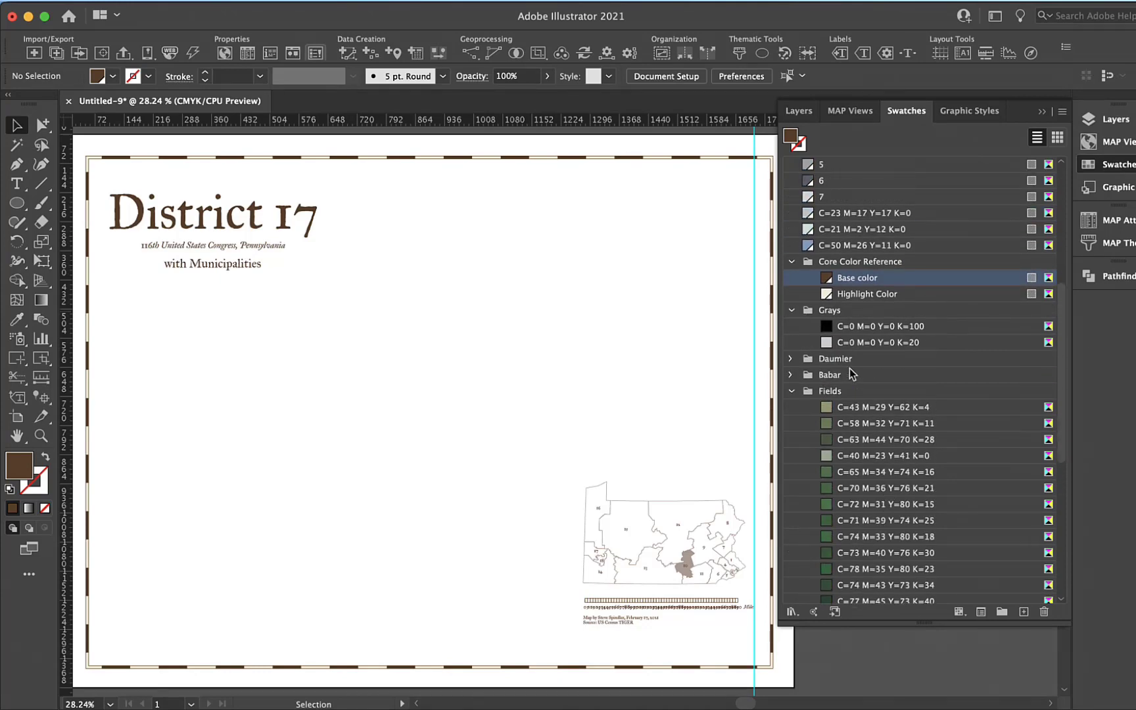
scroll(849, 576, down, 1)
click(828, 590)
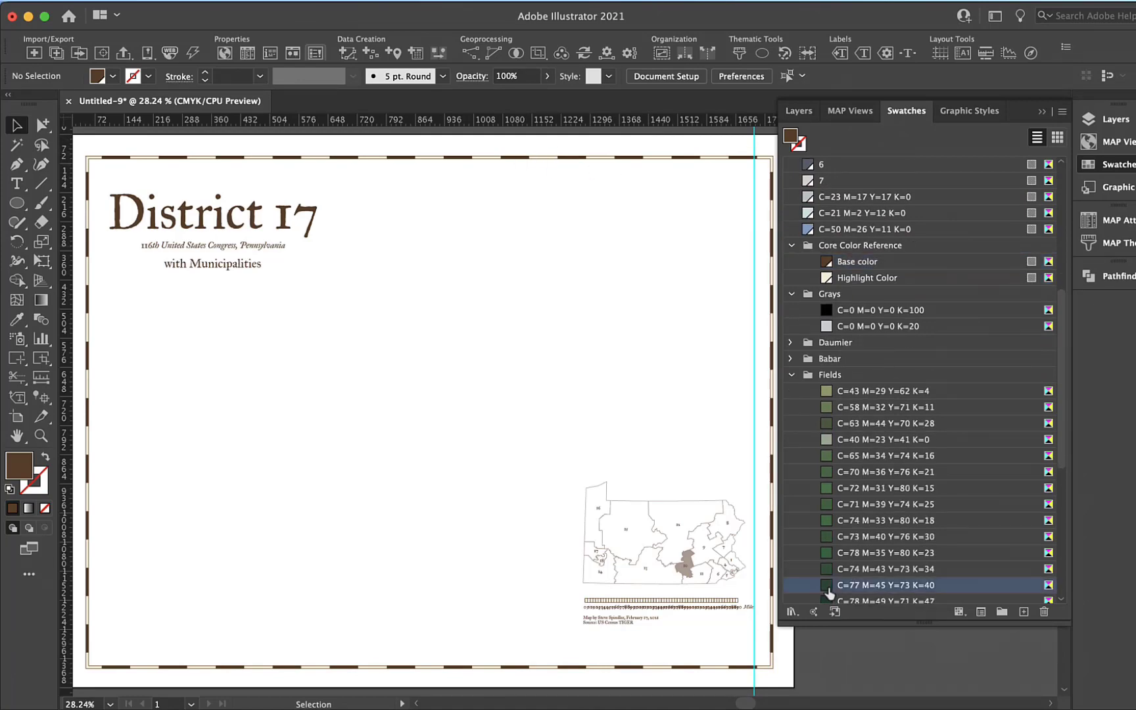
drag(830, 592, 833, 266)
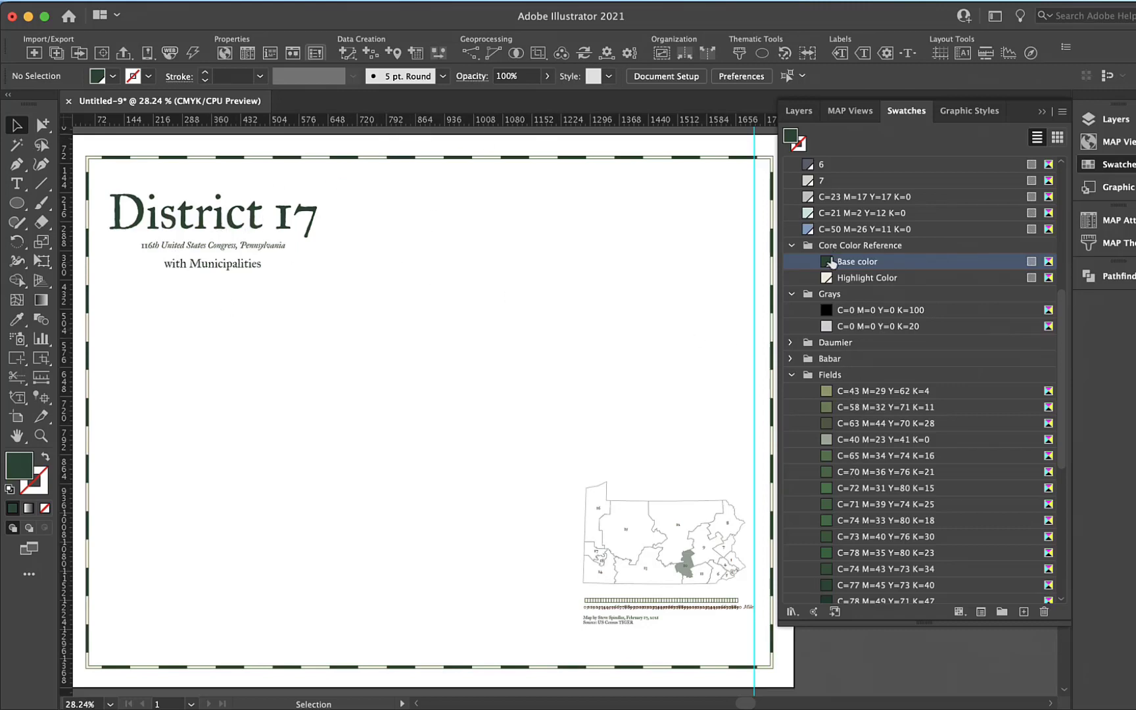
Set the Highlight Color swatch to sage C=40 M=23 Y=41 K=0
click(830, 279)
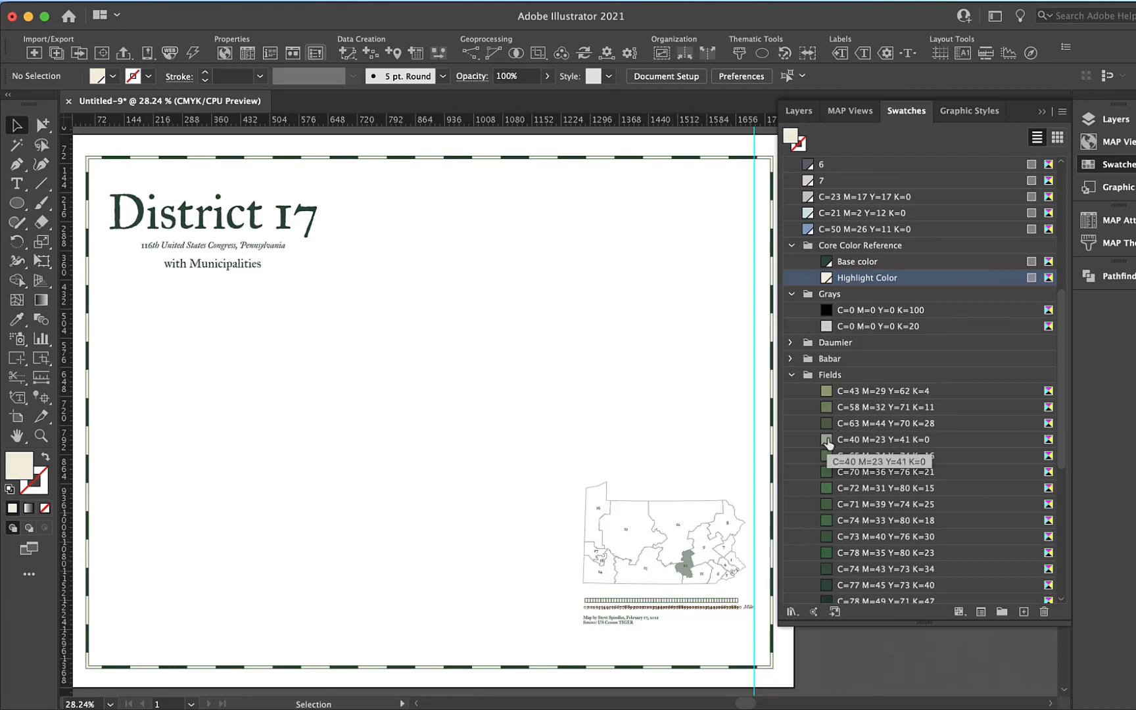
click(828, 442)
drag(828, 442, 828, 283)
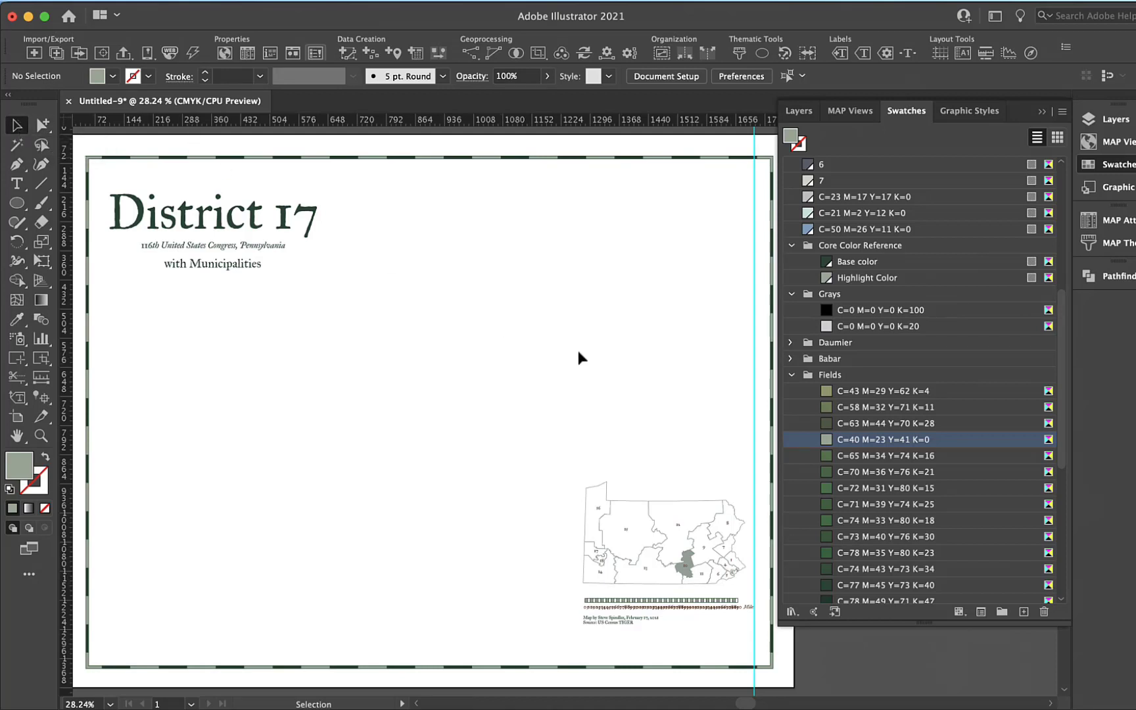
Duplicate the State Map layer and lock all the other layers
click(801, 112)
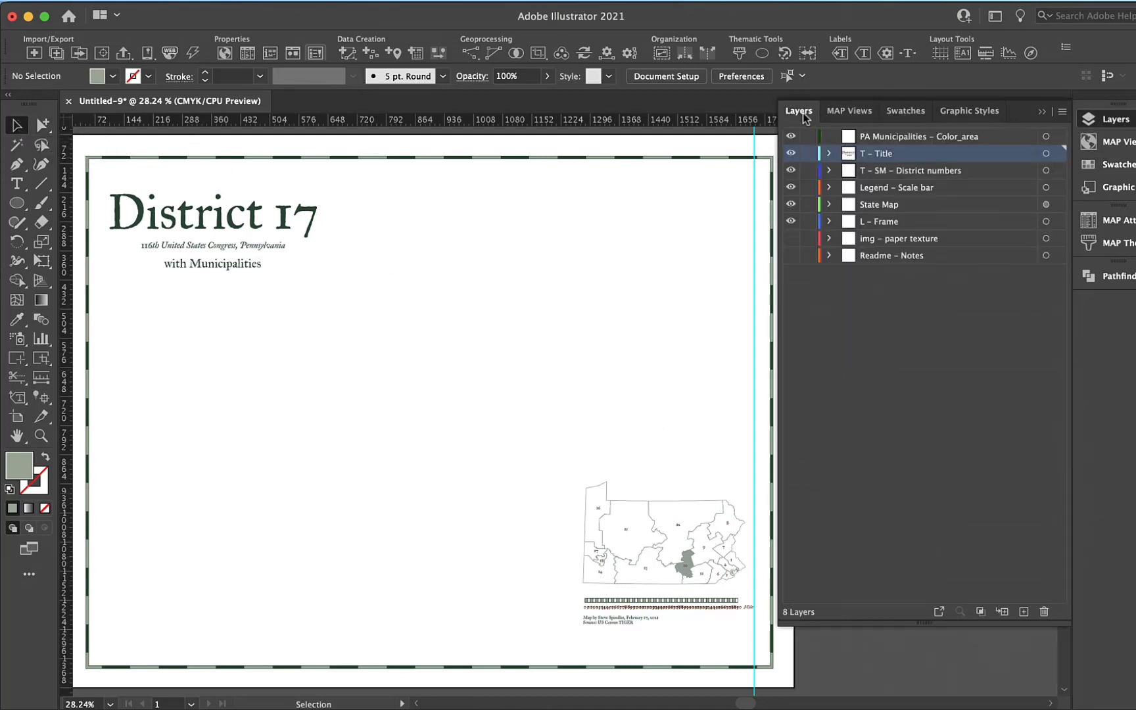
click(850, 112)
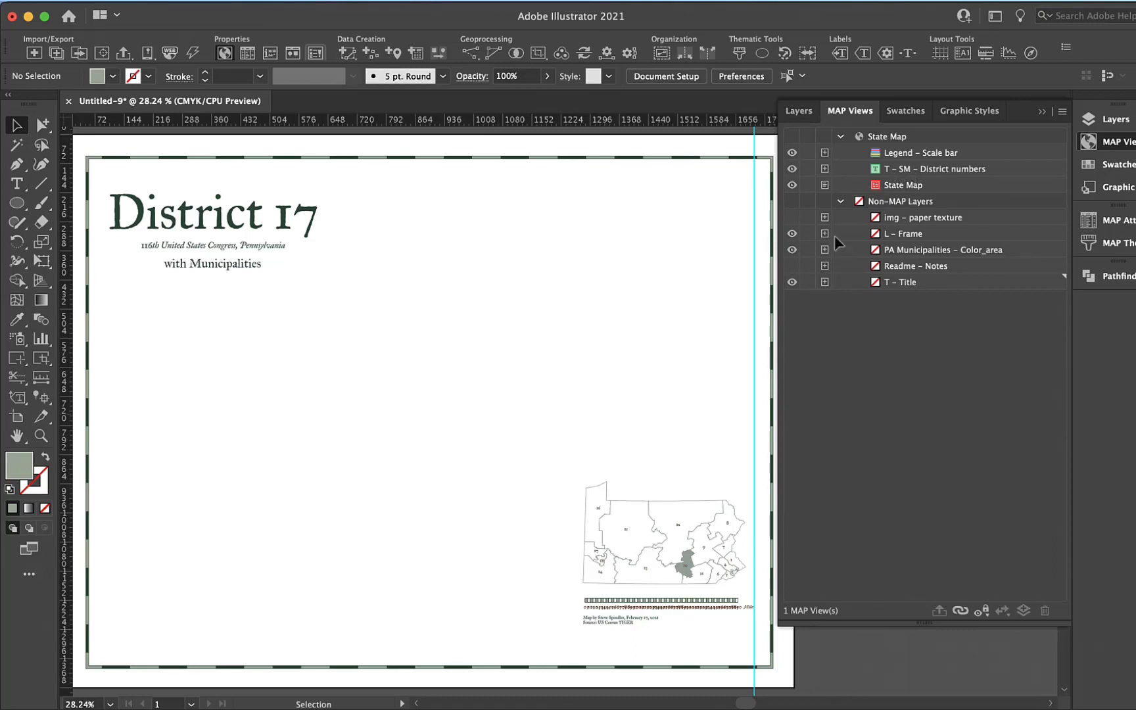
click(809, 113)
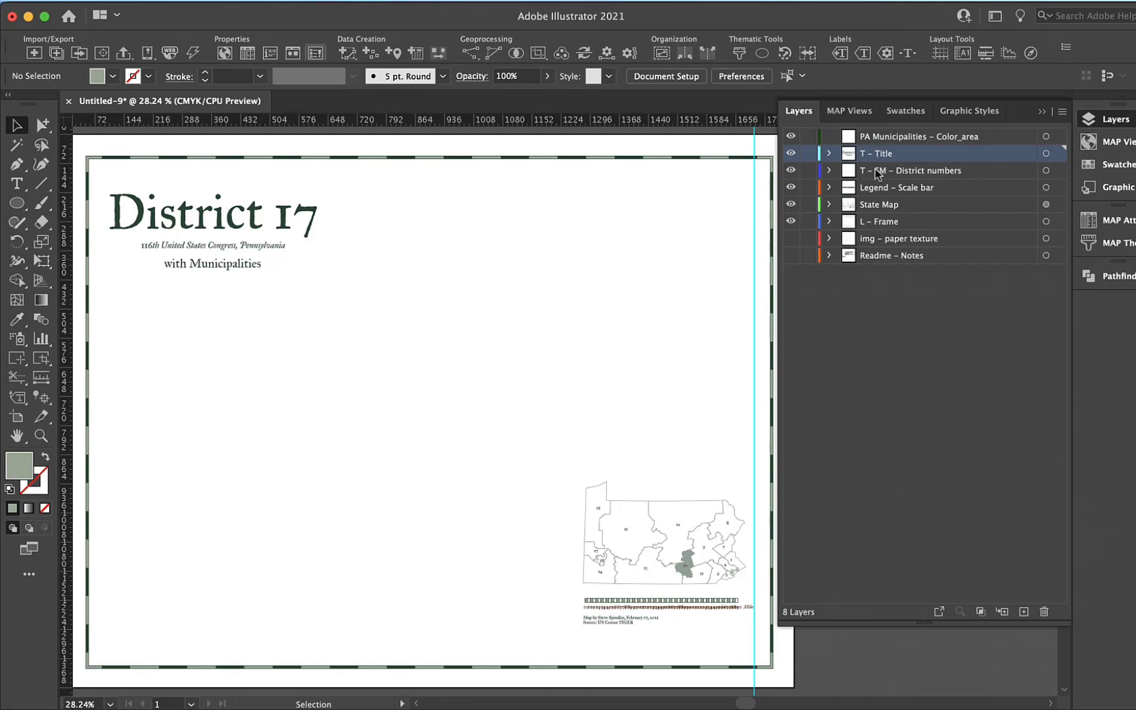
click(865, 206)
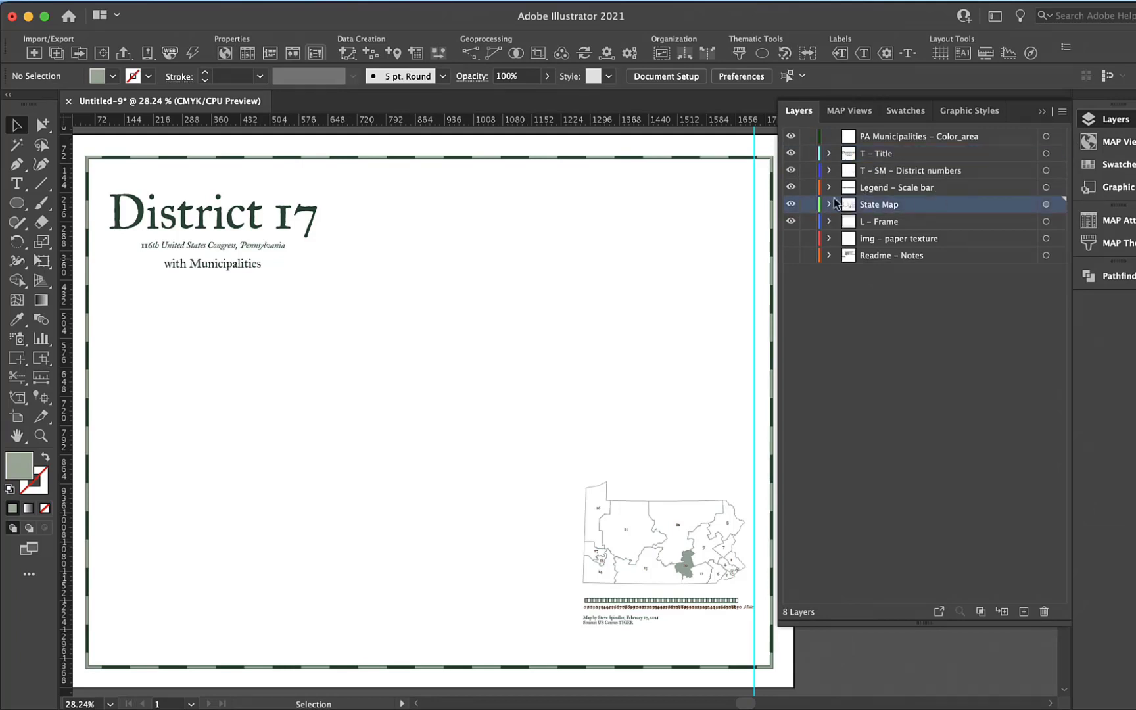
click(1062, 111)
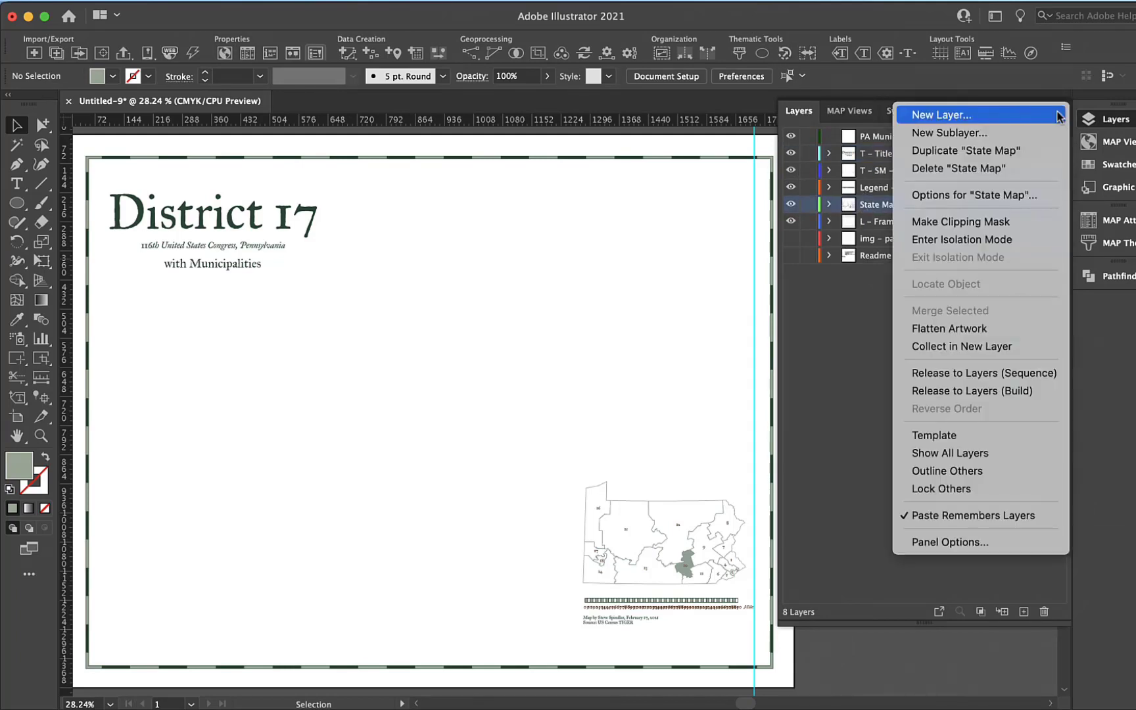
click(1007, 153)
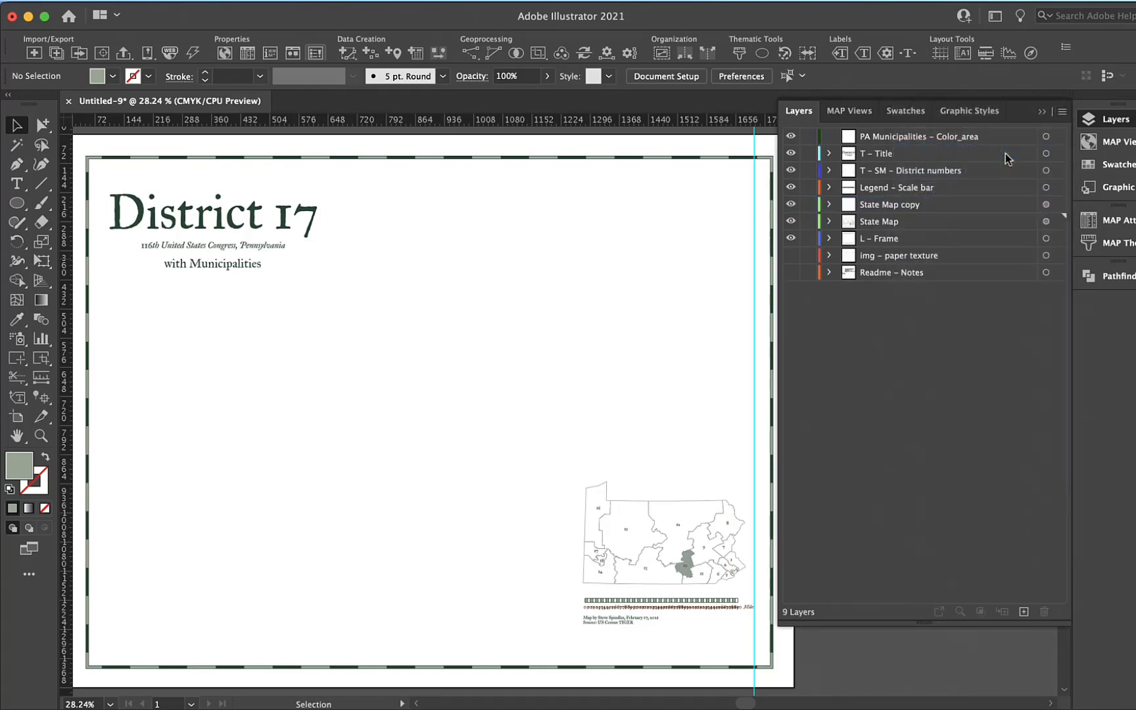
alt+click(810, 206)
Rename the copied layer District 17 and compare it against State Map
click(874, 204)
double_click(873, 204)
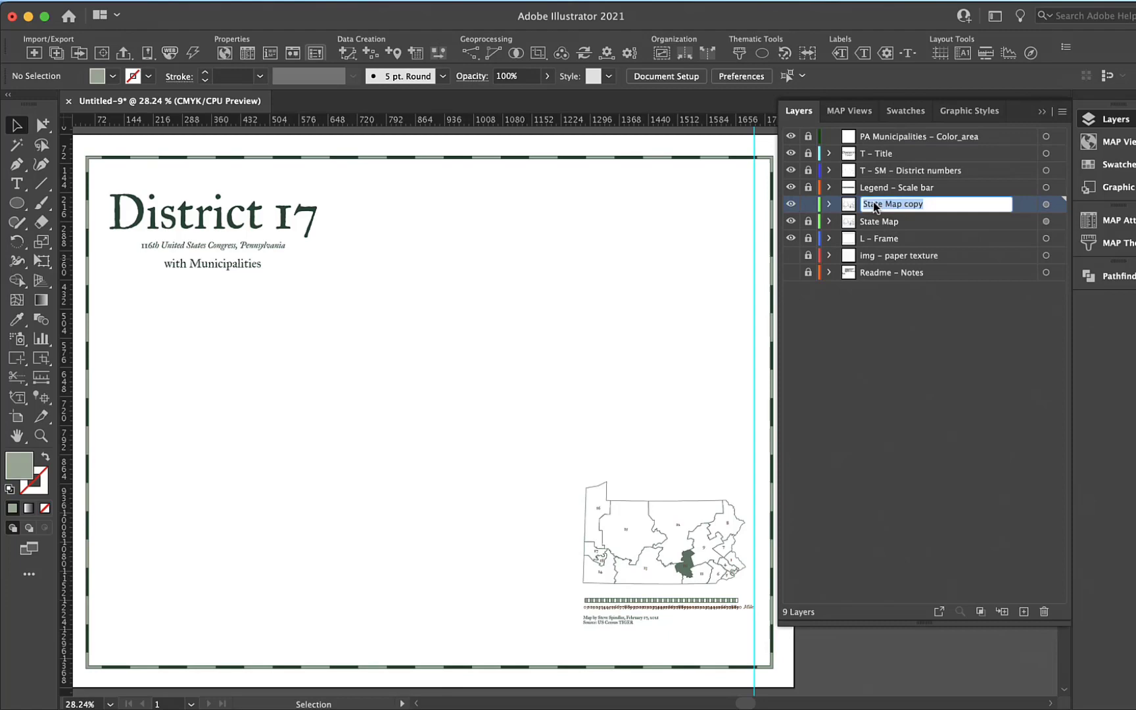
text(District 17)
key(Return)
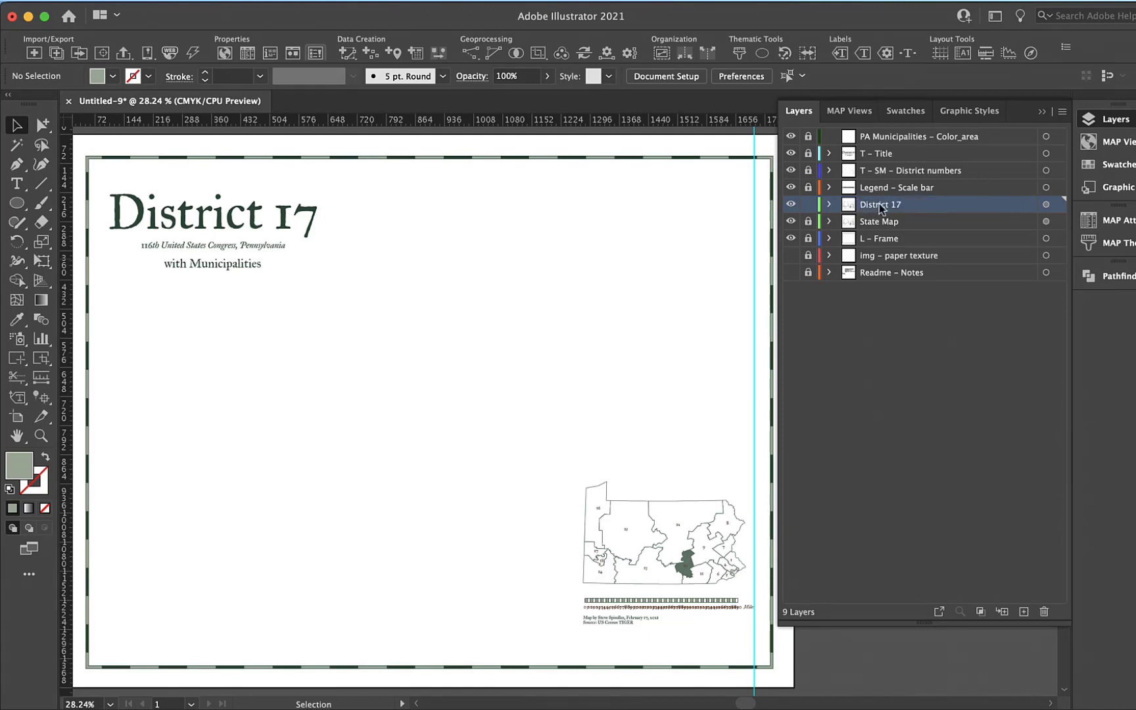
click(791, 222)
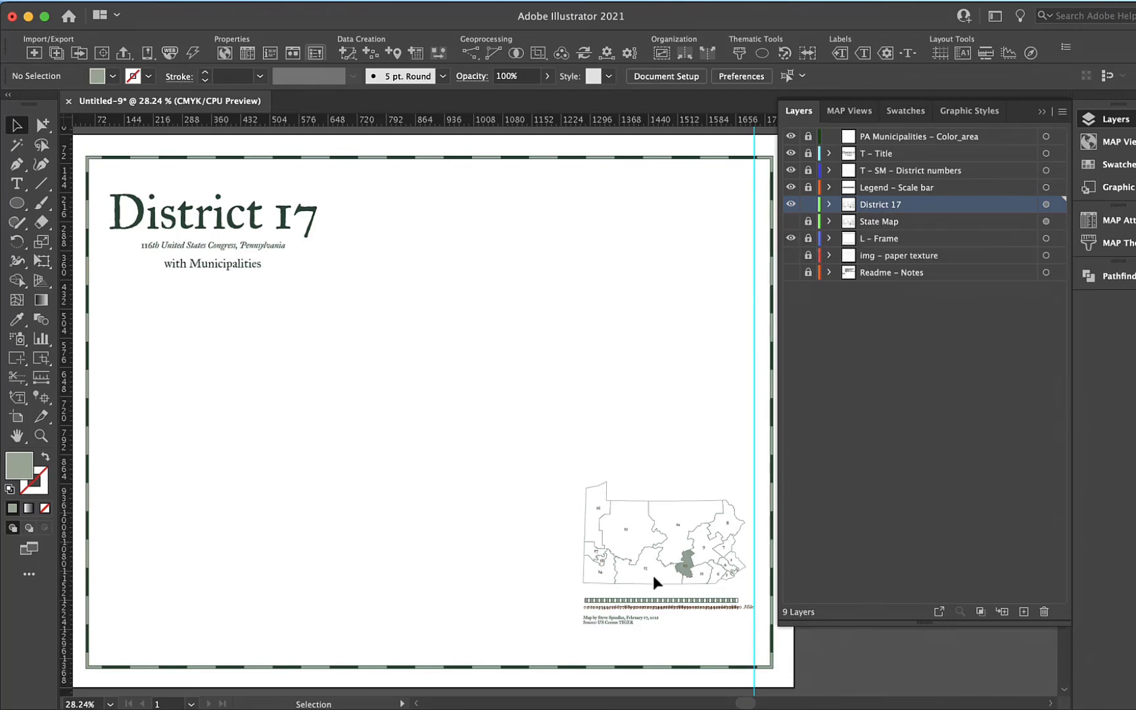
click(791, 221)
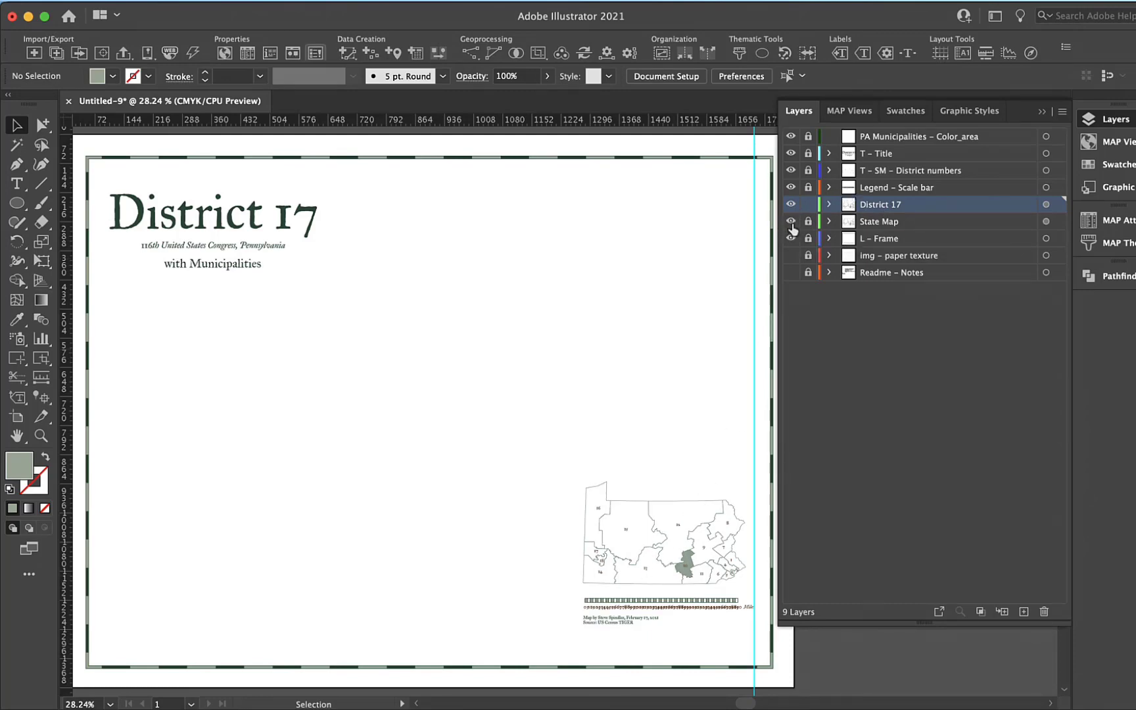
Set the District 17 artwork's opacity to 100%
click(1045, 206)
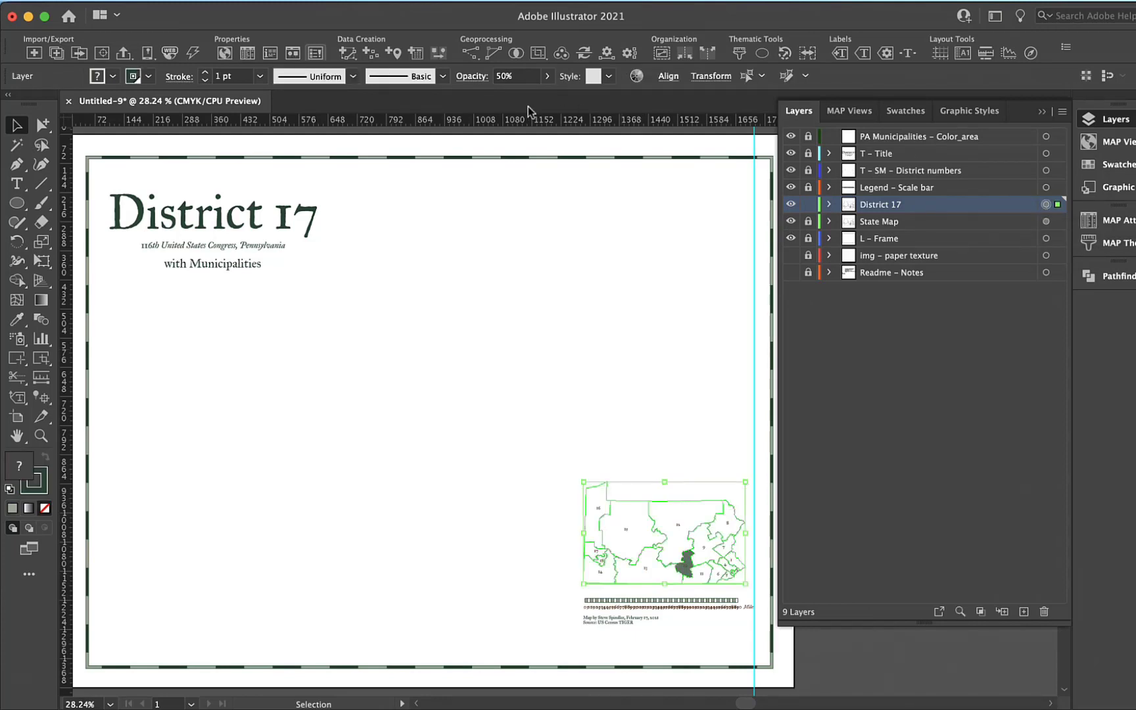
click(545, 77)
drag(517, 96, 590, 102)
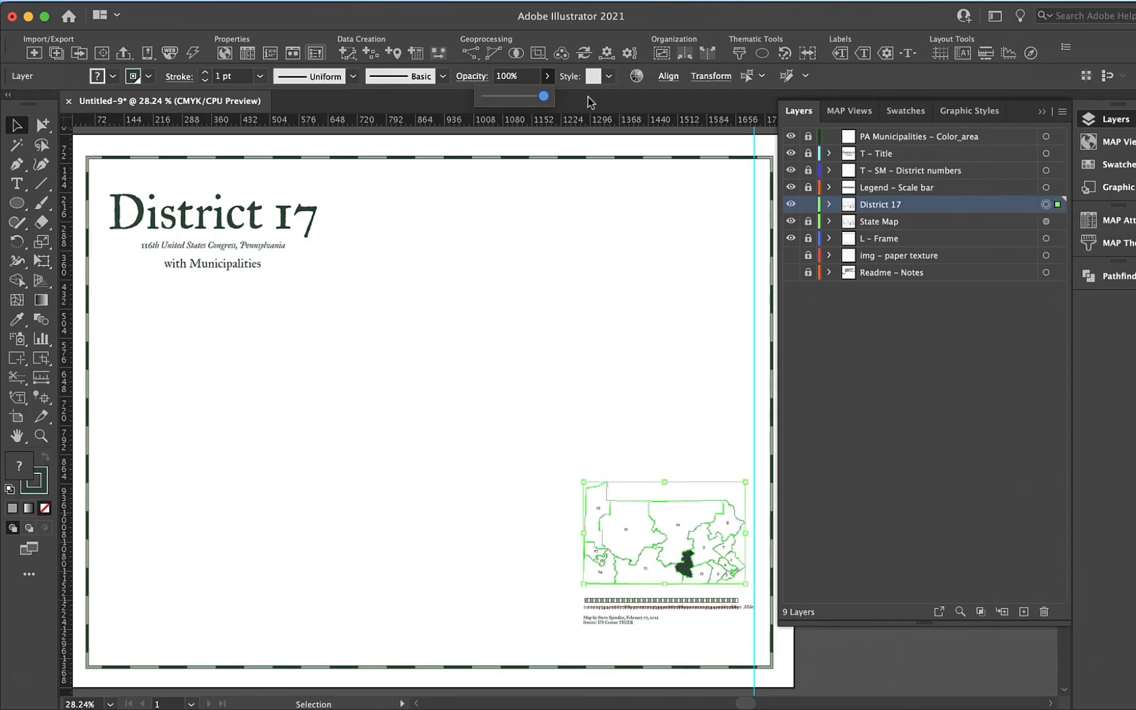
click(875, 329)
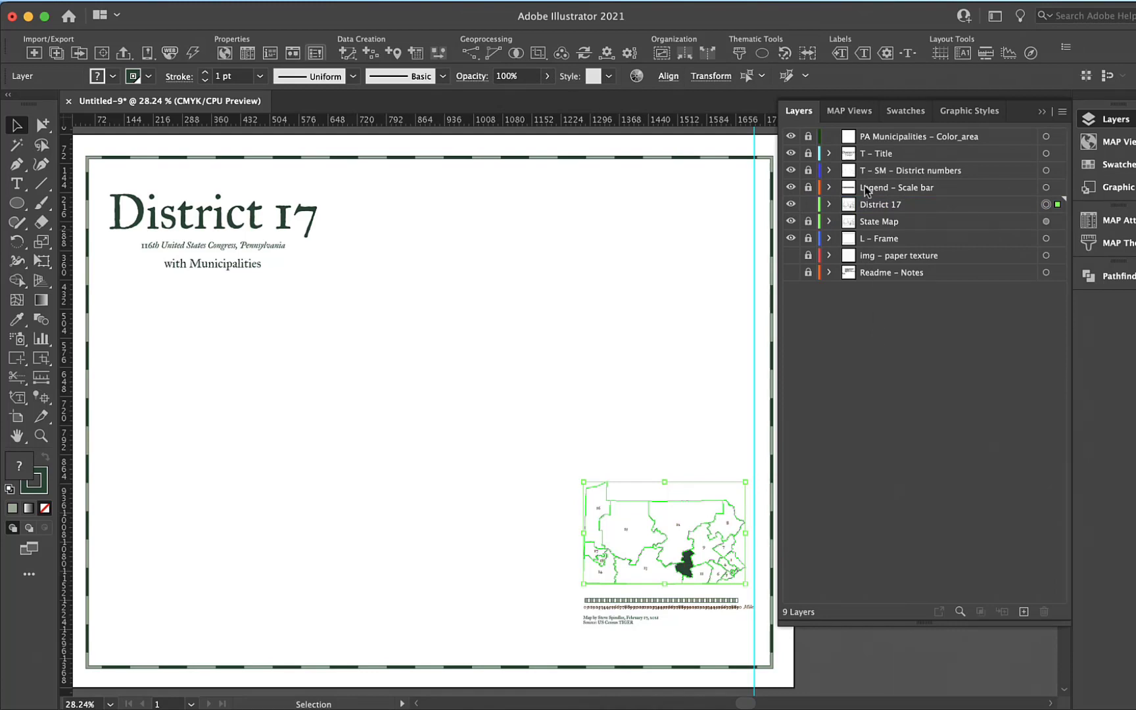
click(555, 574)
Unlock all locked artwork on the page
click(587, 555)
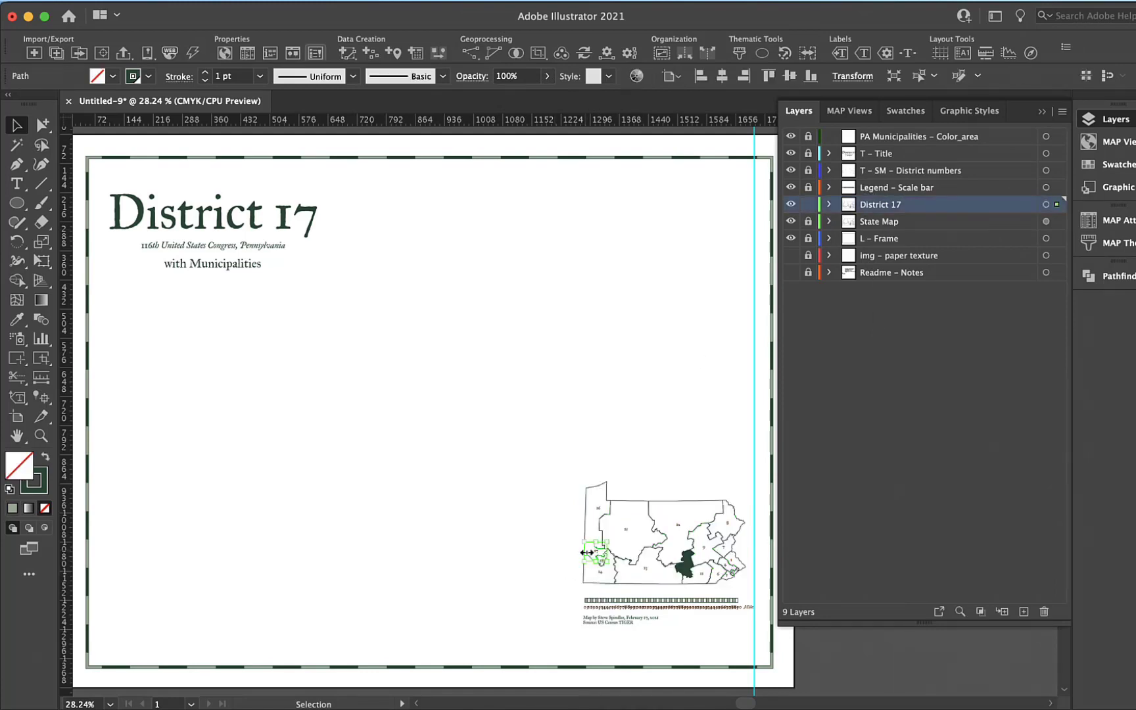
key(super+shift+a)
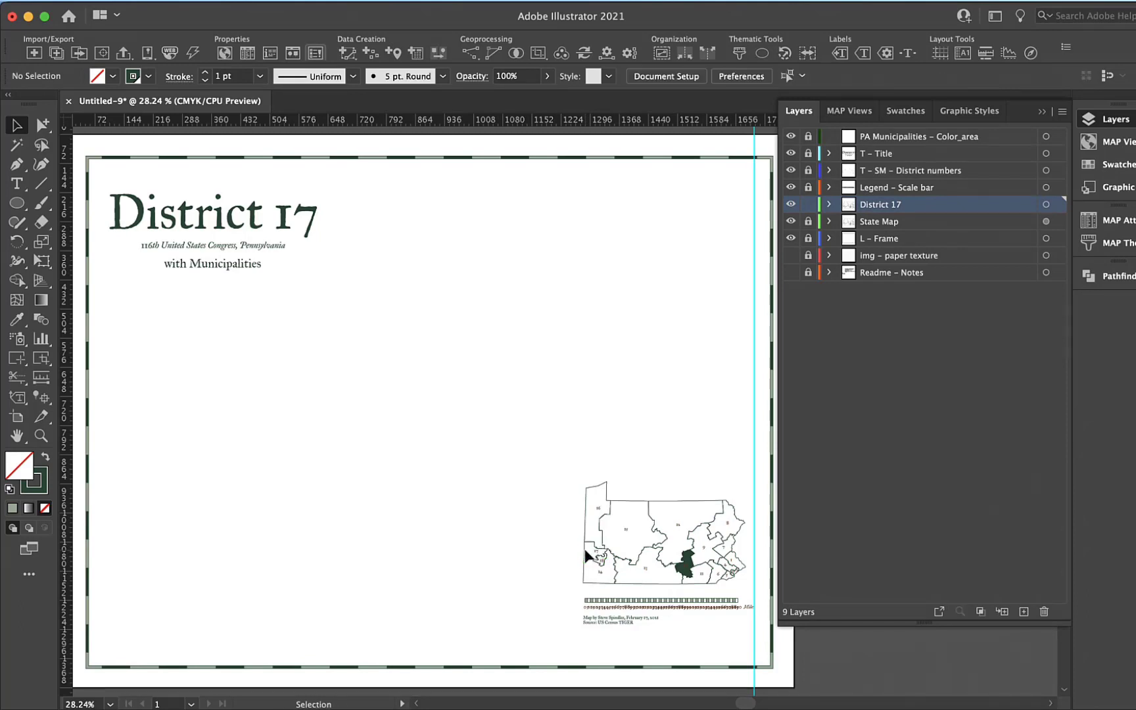
click(588, 482)
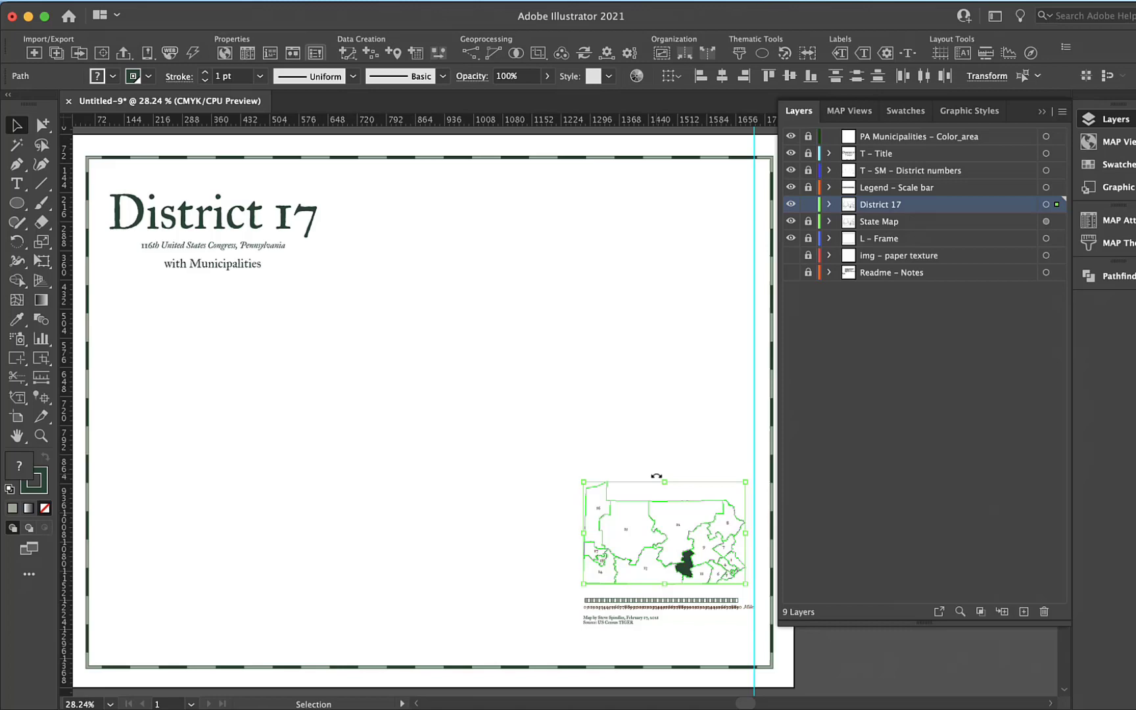
key(super+shift+a)
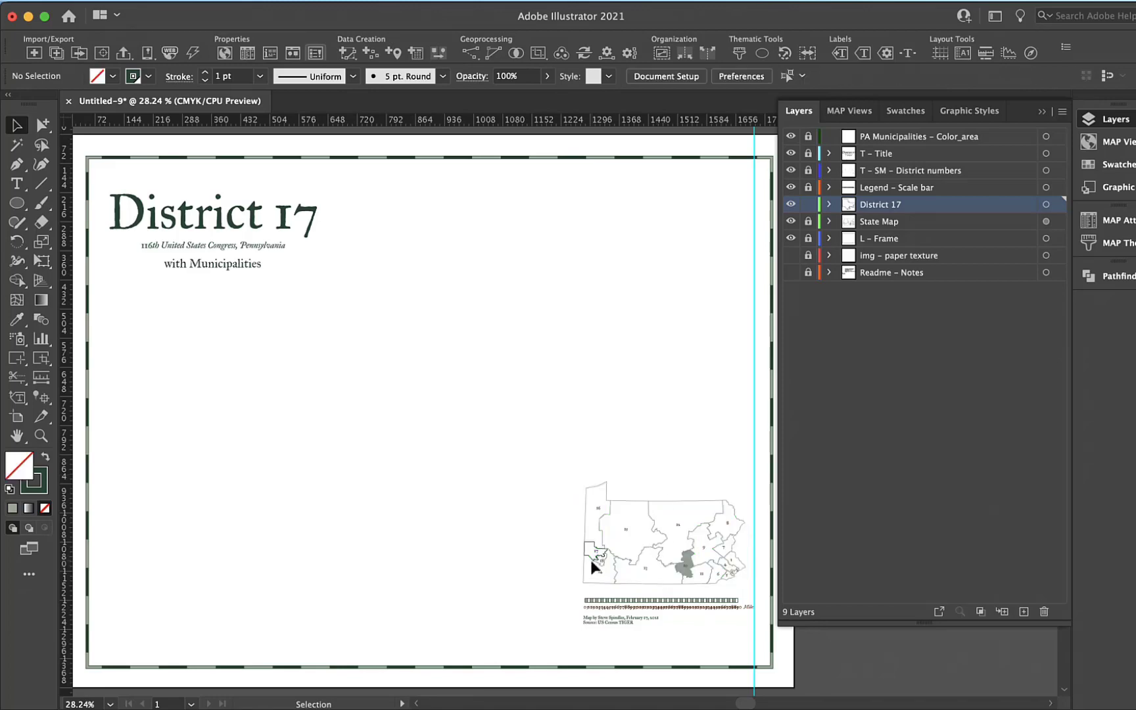
click(141, 0)
mouse_move(191, 0)
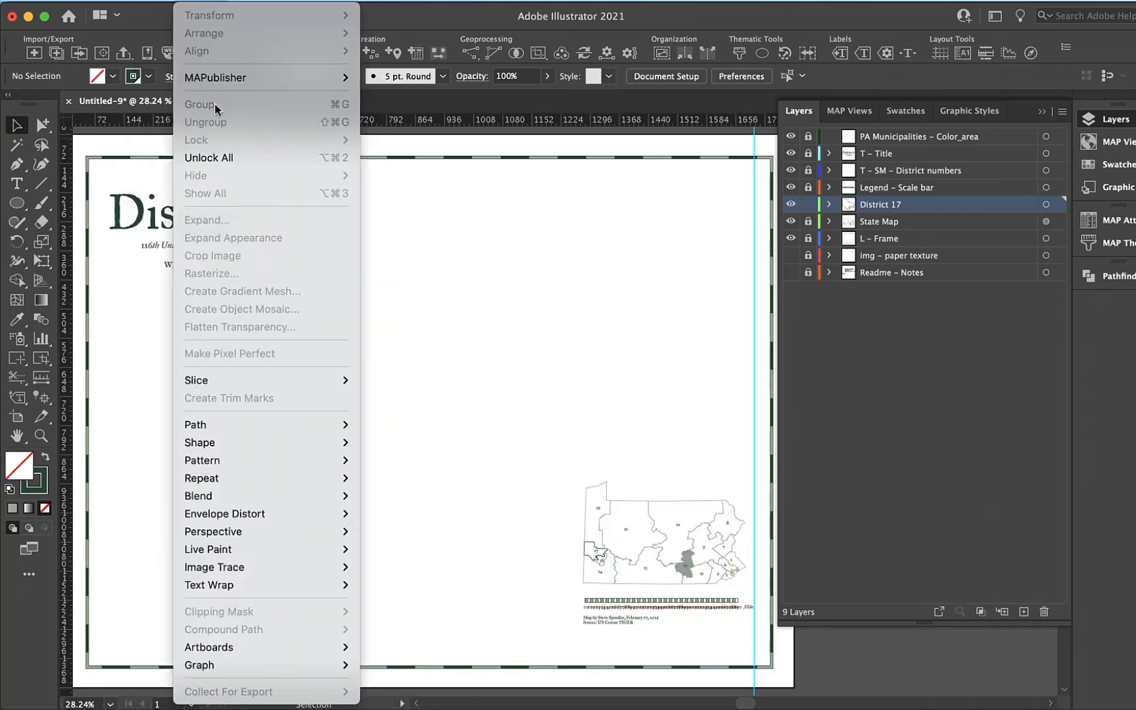
click(217, 158)
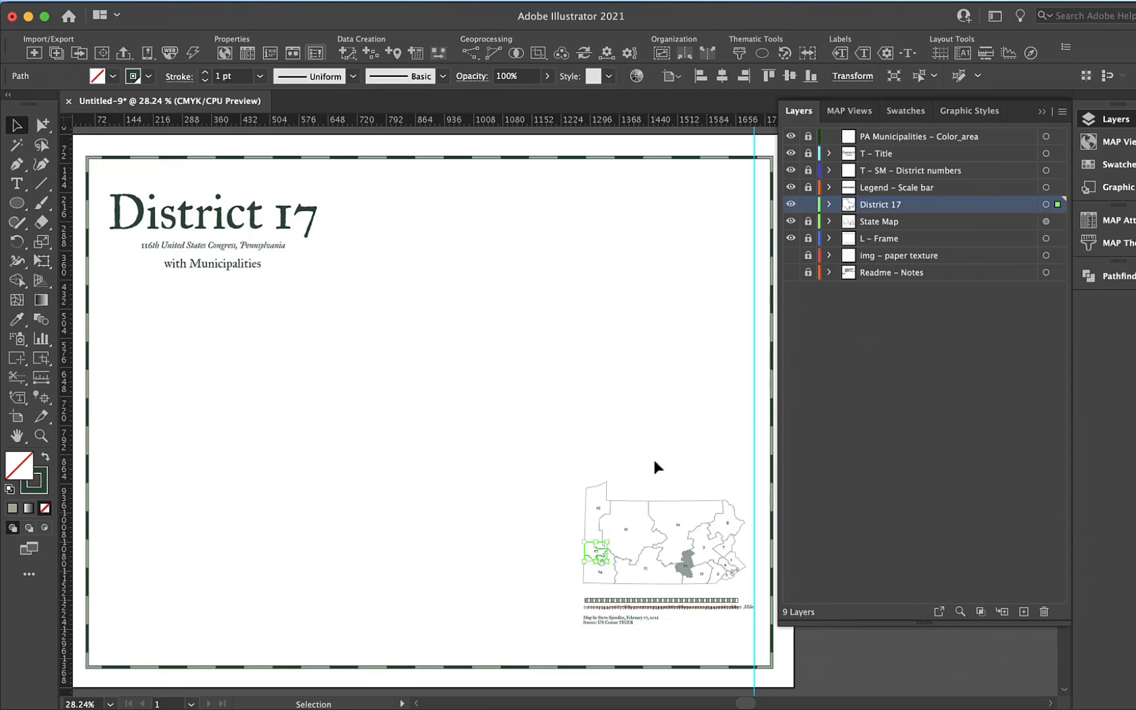
Fill the small western district piece dark green with the Eyedropper
key(i)
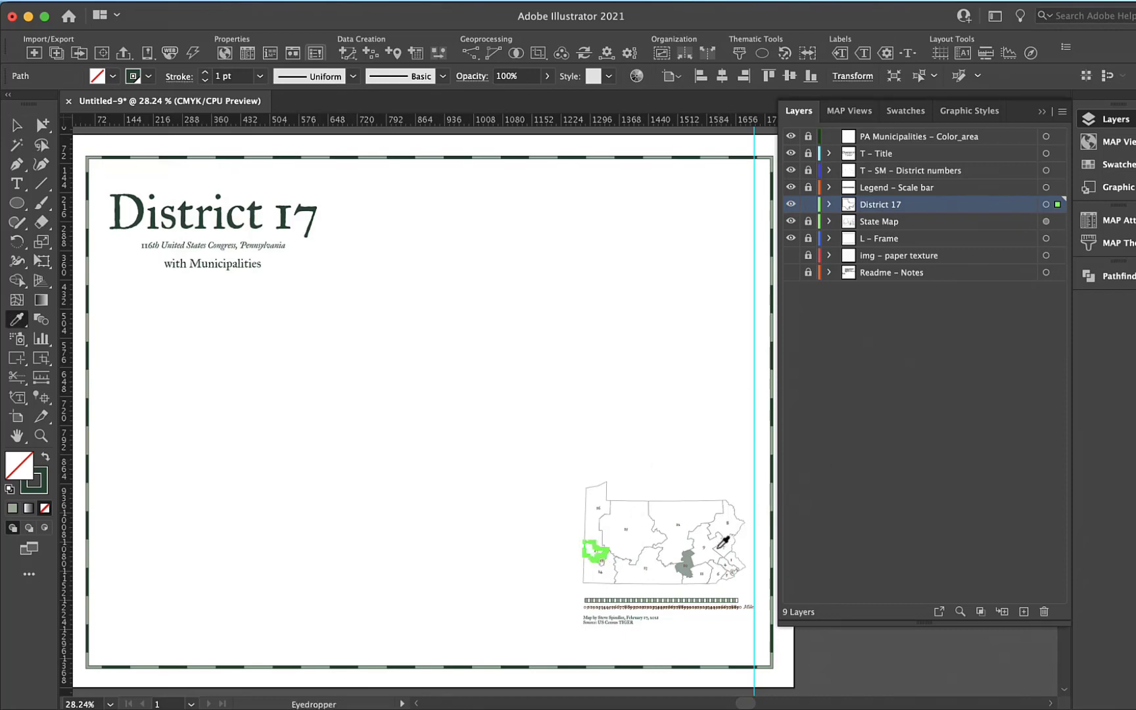
click(687, 555)
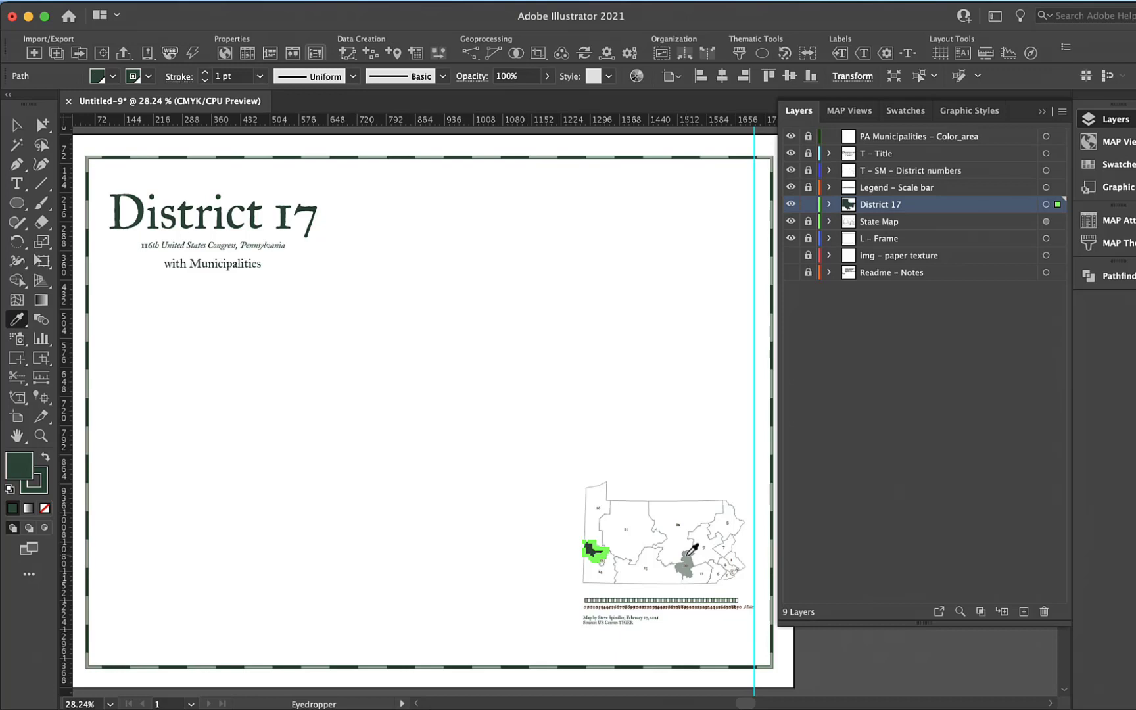
super+click(658, 463)
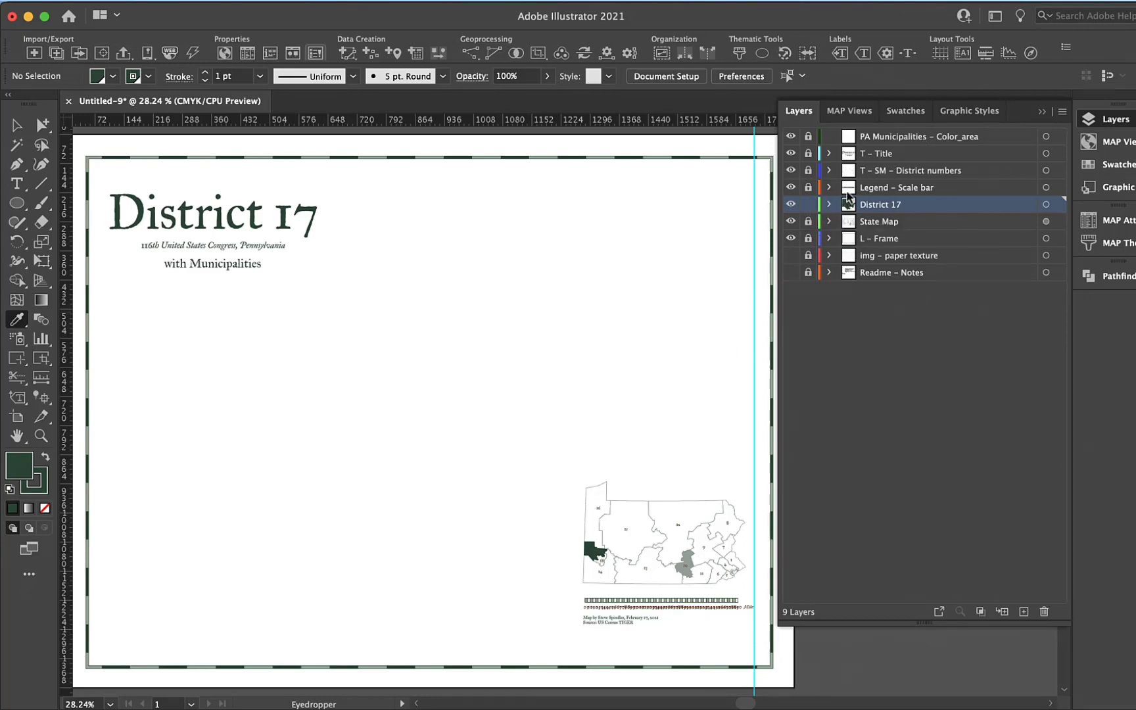
click(858, 113)
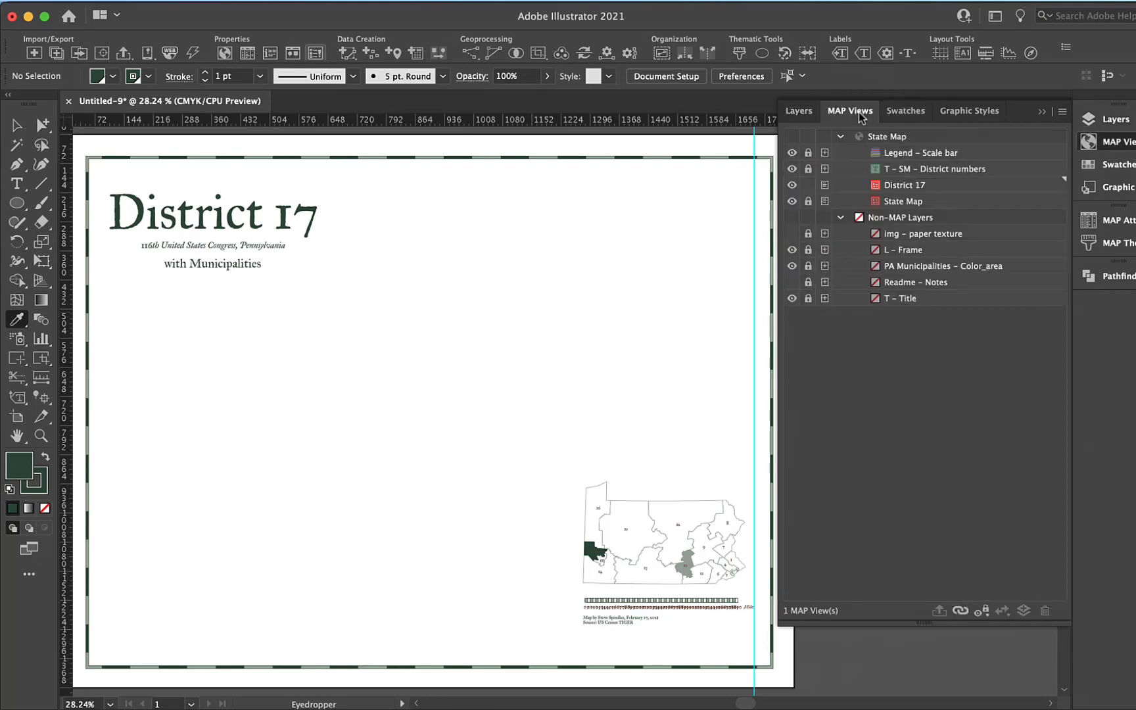
Duplicate the State Map MAP view
click(904, 151)
click(901, 136)
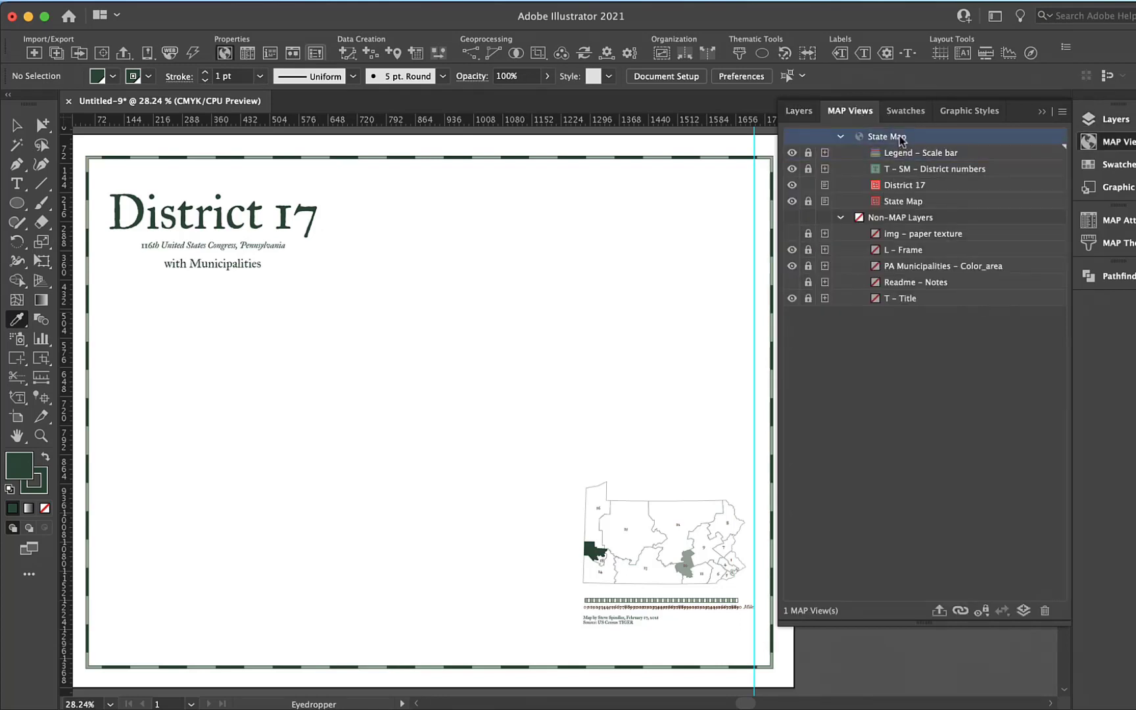
click(1062, 112)
click(1027, 150)
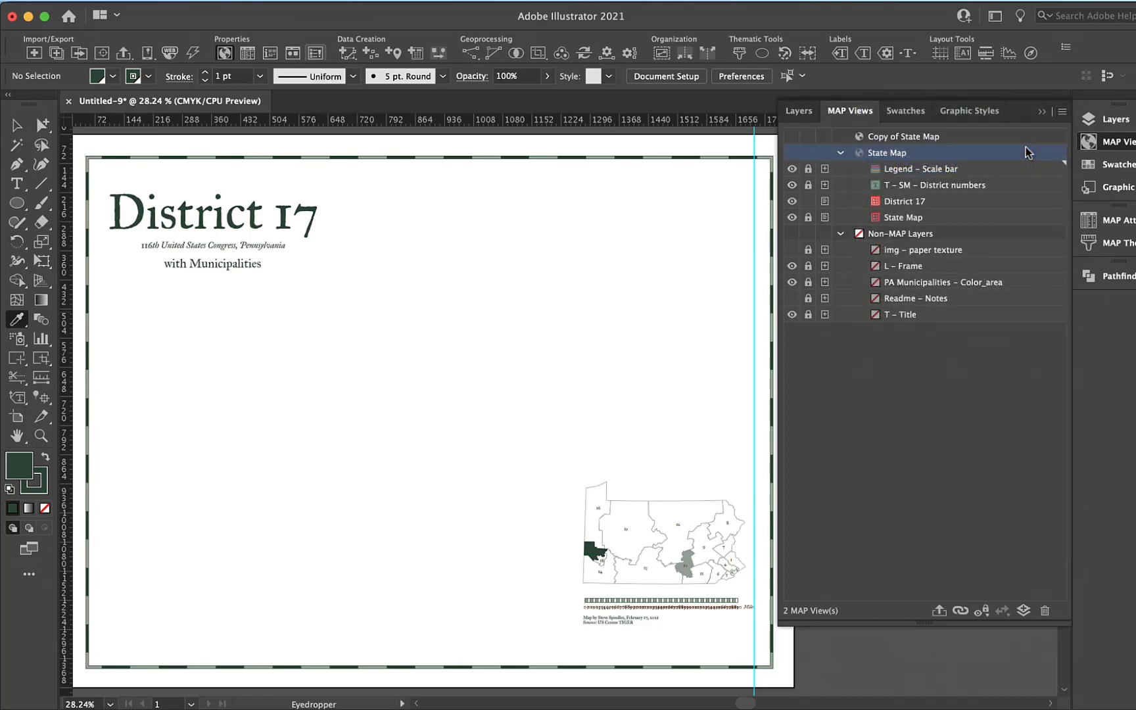
Rename the copied view Dist 17 and move the District 17 layer into it
click(902, 138)
double_click(902, 136)
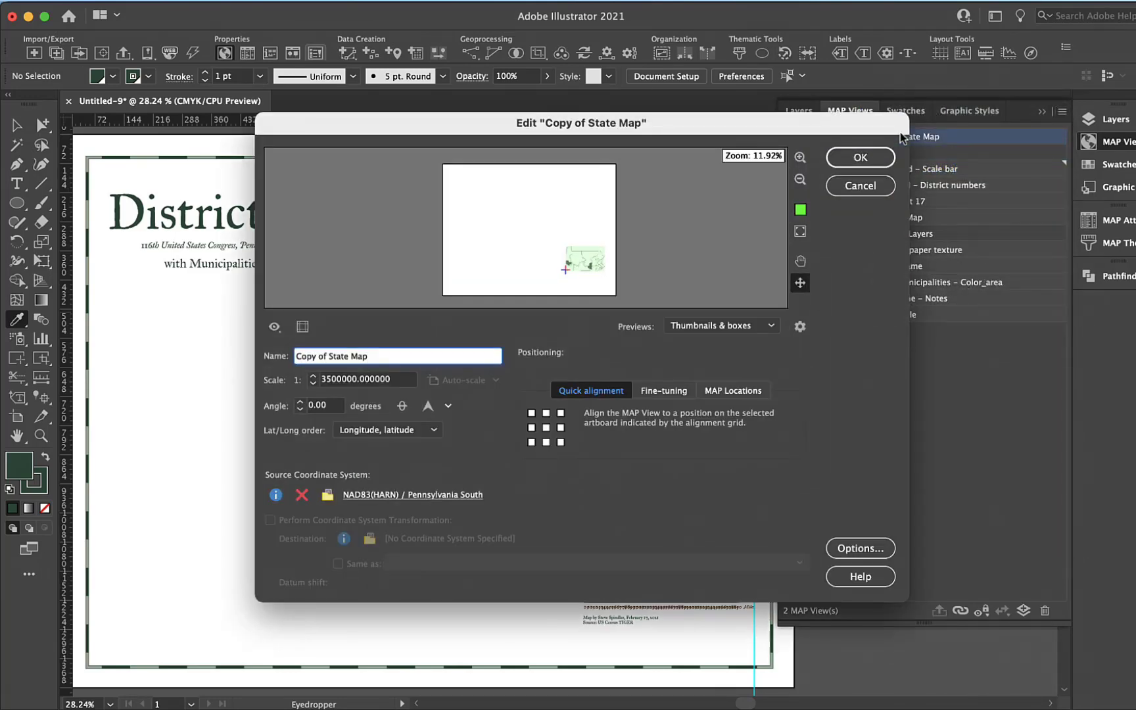
text(Dist)
text( 17)
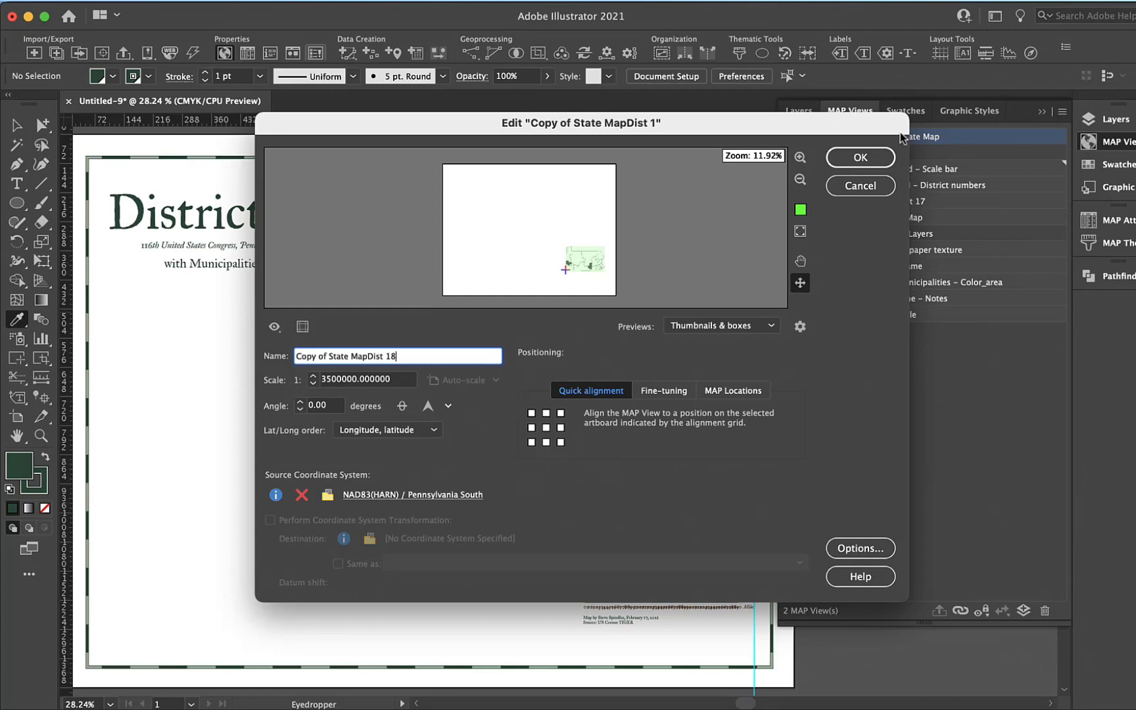
key(super+a)
text(Dist 17)
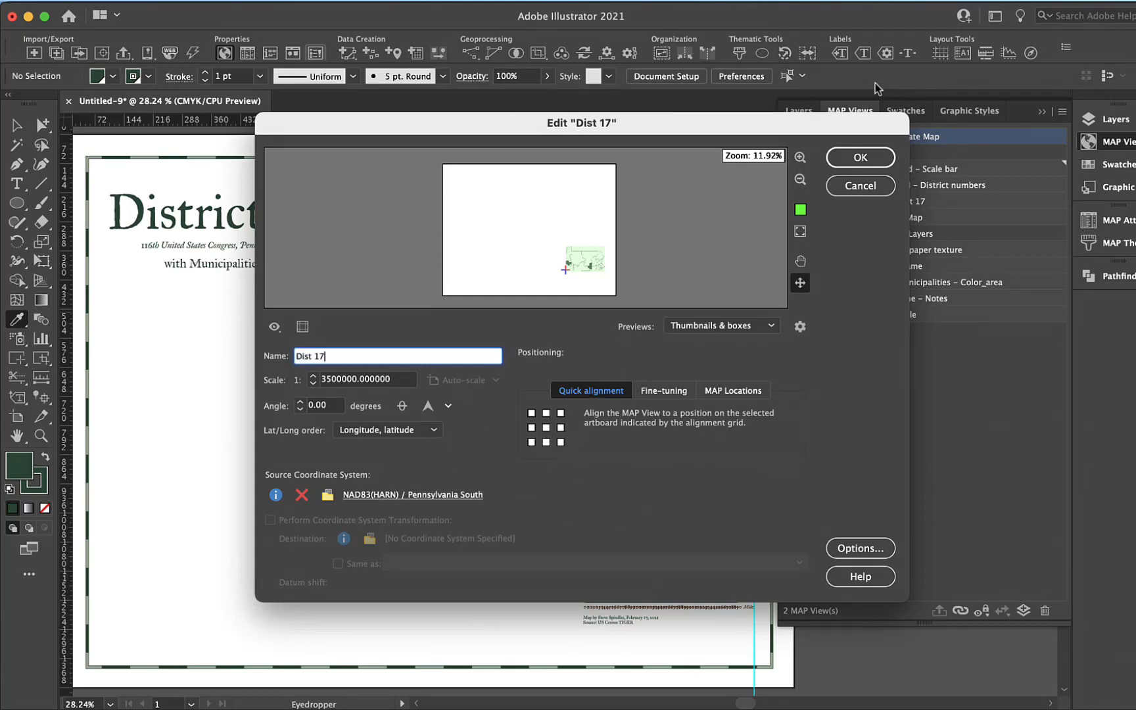
click(861, 157)
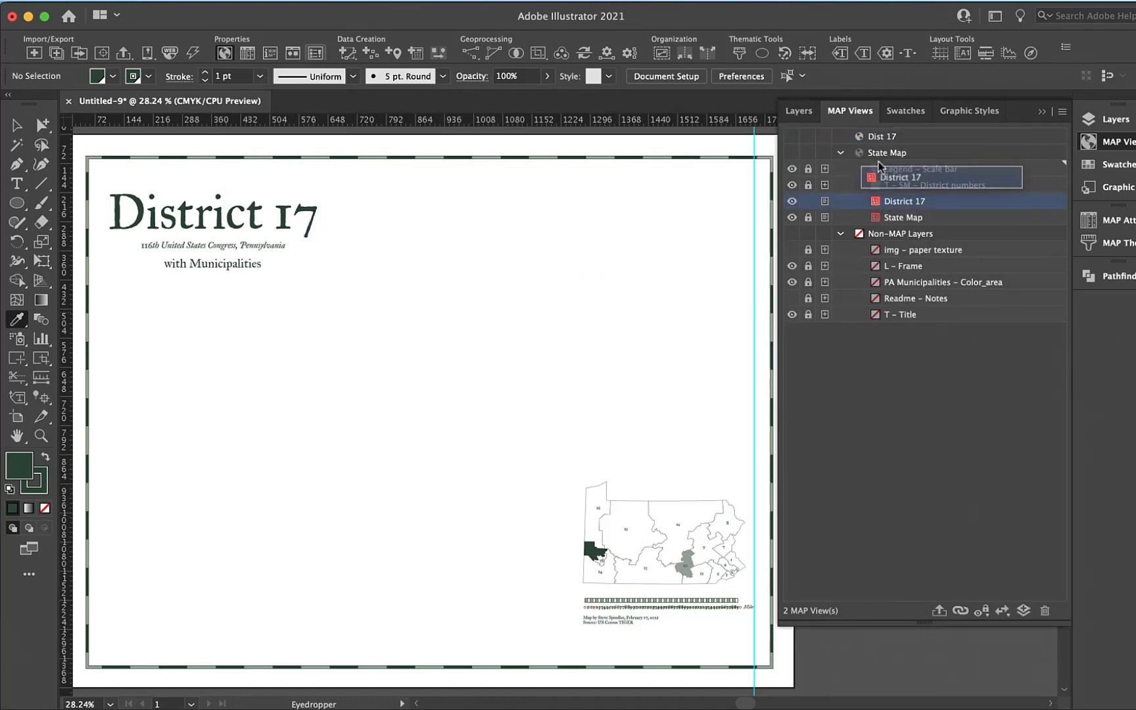
drag(879, 167, 875, 139)
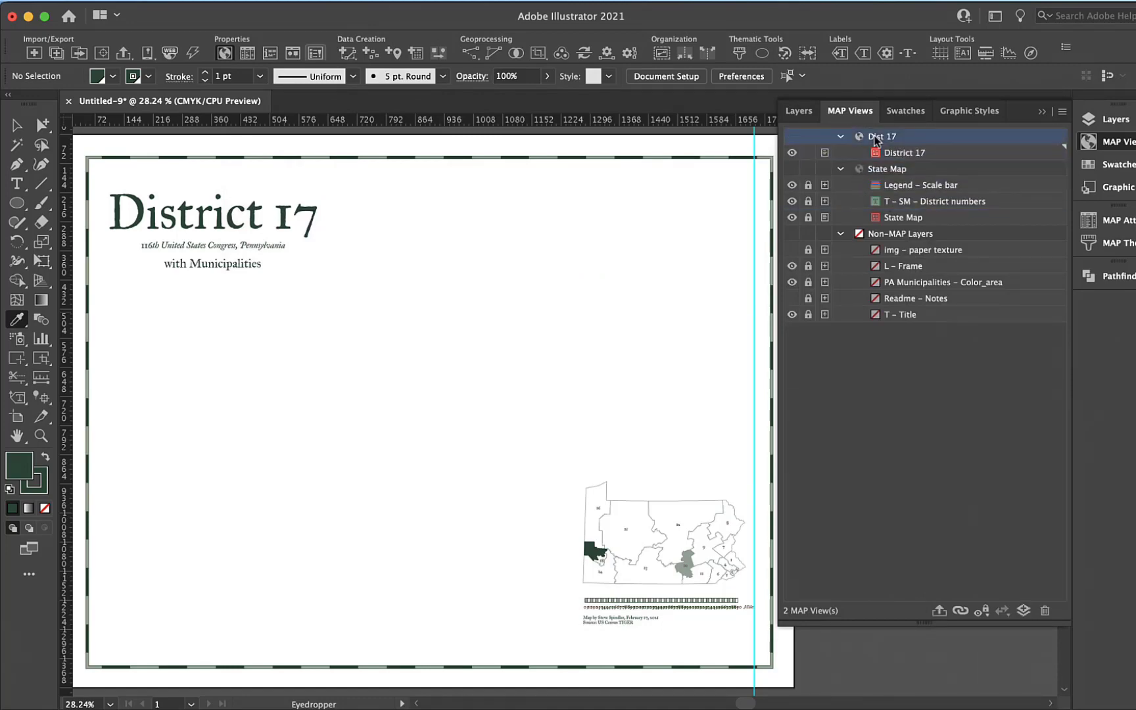
Auto-scale the Dist 17 view, then set its scale to 1:150000
double_click(876, 139)
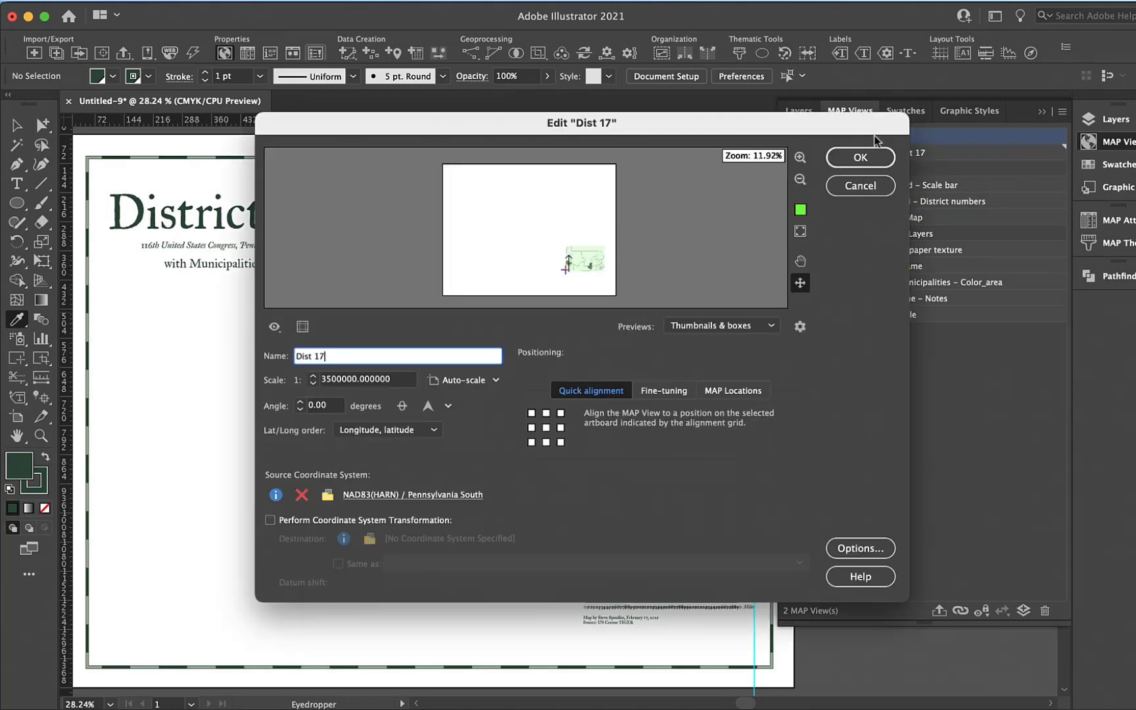
click(463, 381)
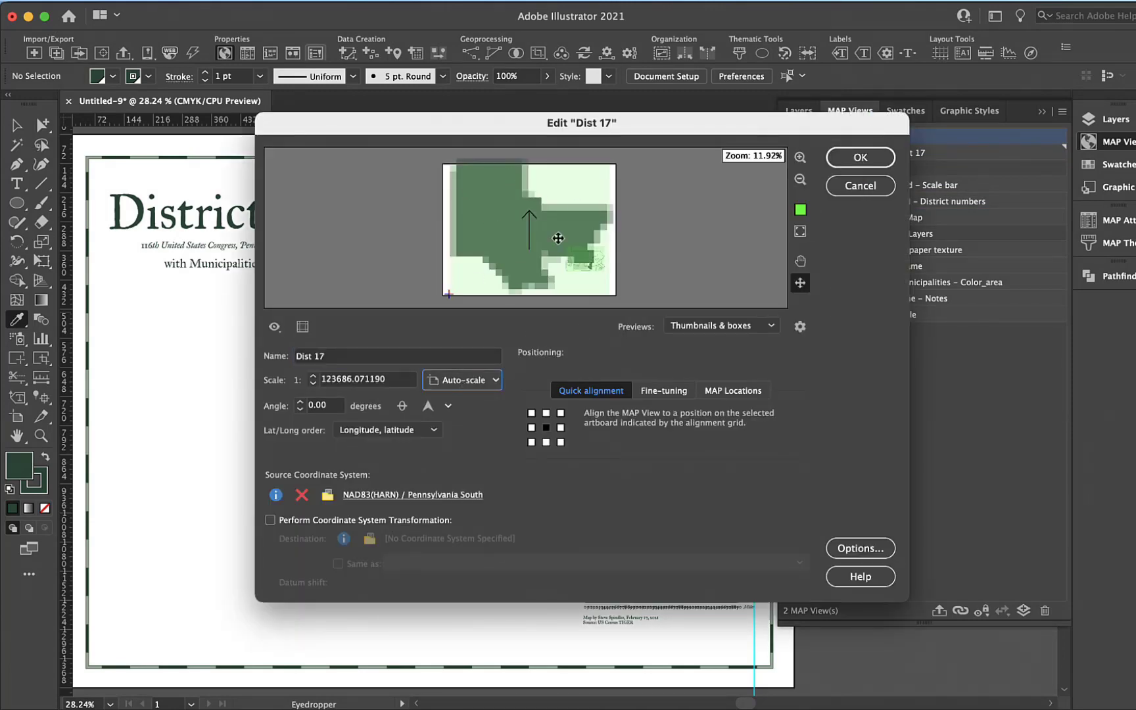
click(392, 377)
text(150000)
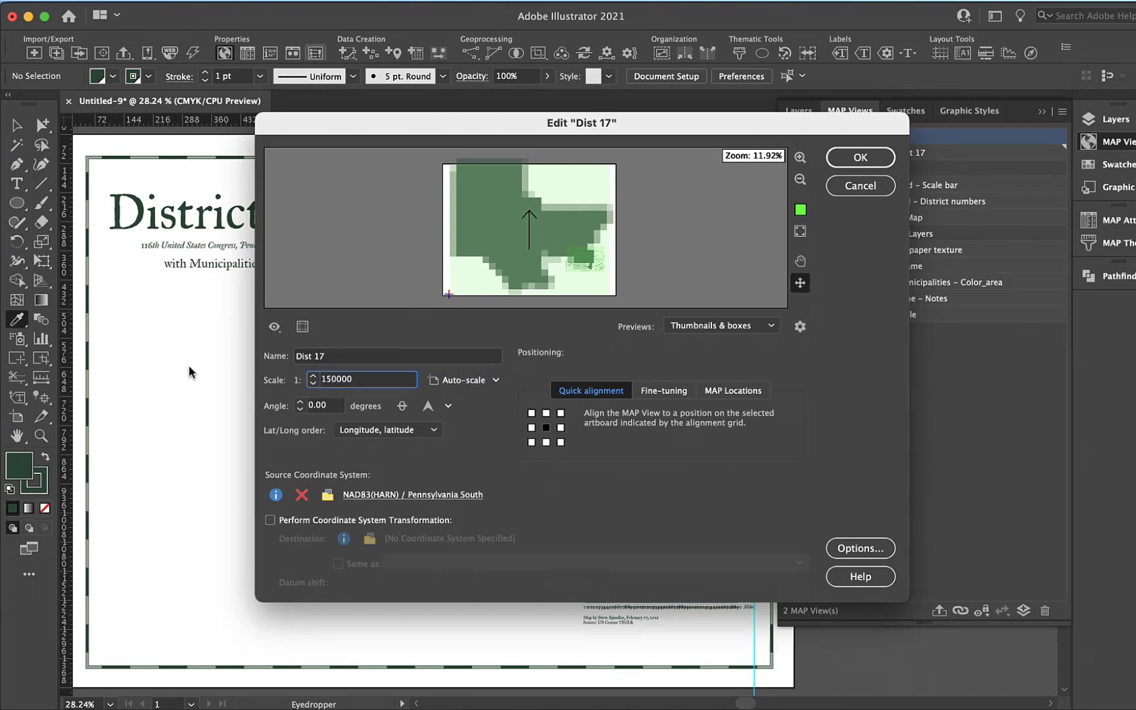
key(Tab)
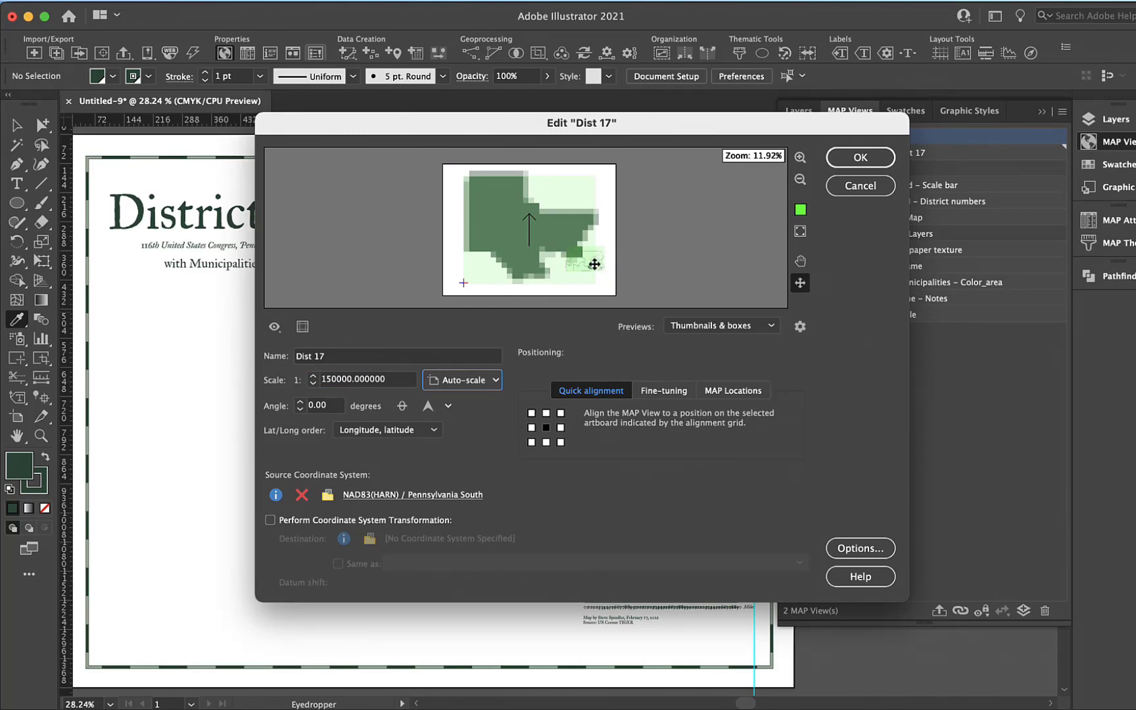
click(861, 158)
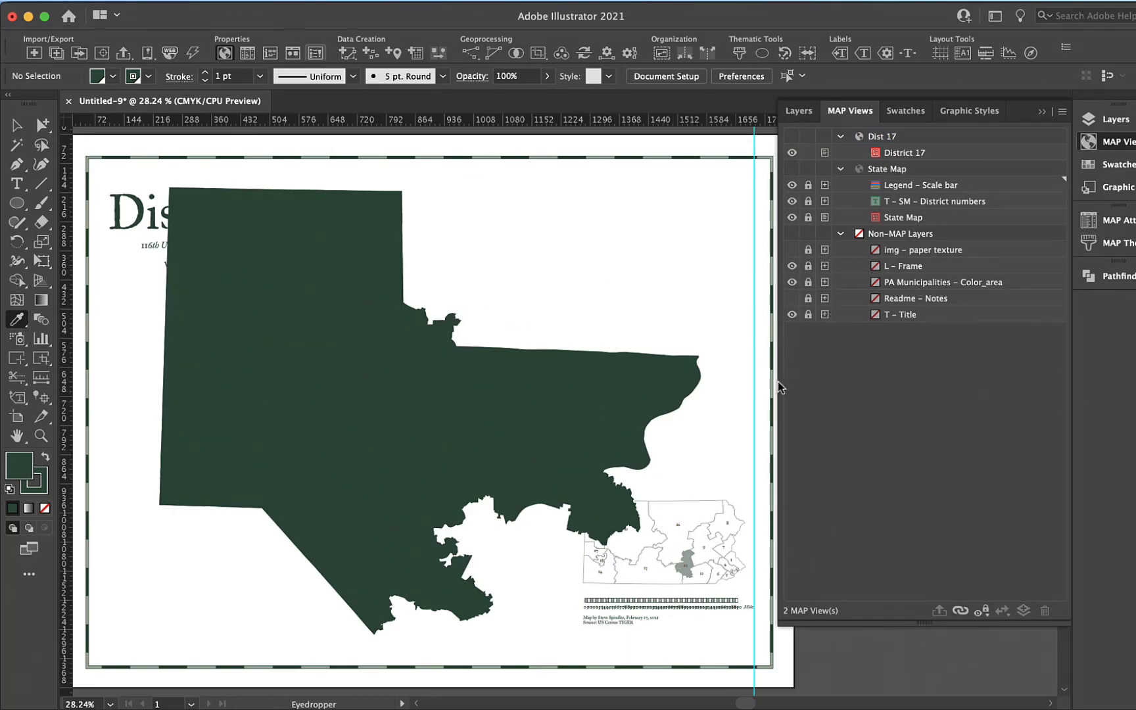
Reposition the State Map view's inset to the artboard's lower-left corner
click(901, 171)
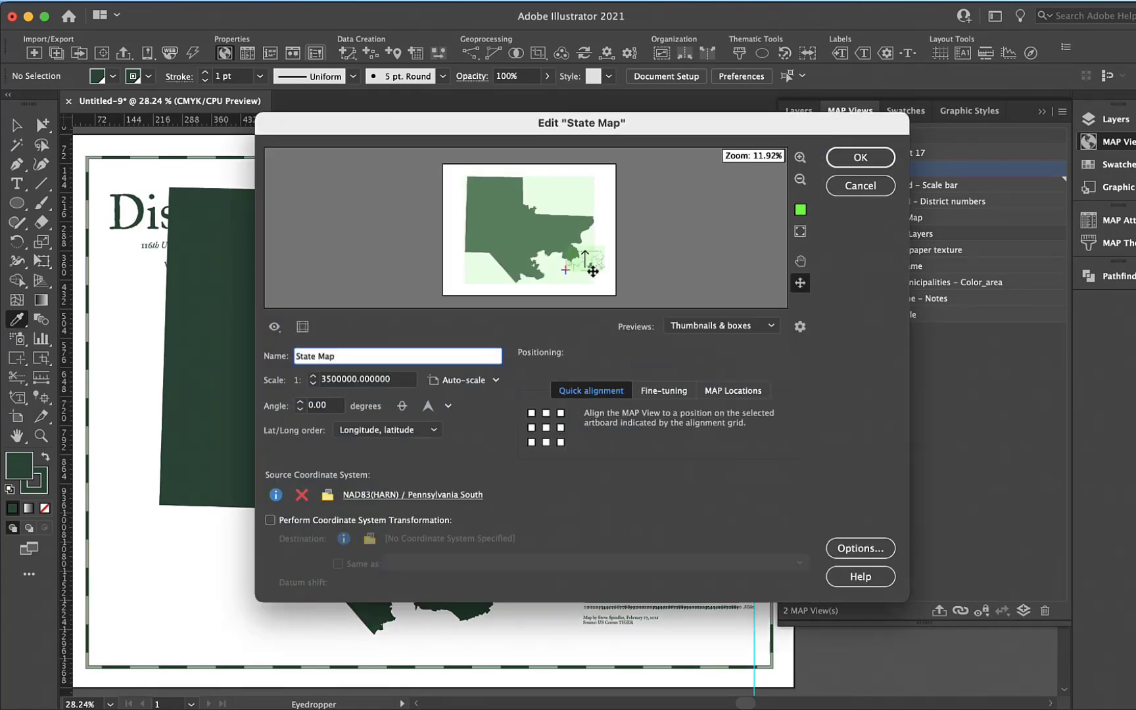
drag(590, 266, 481, 281)
click(855, 156)
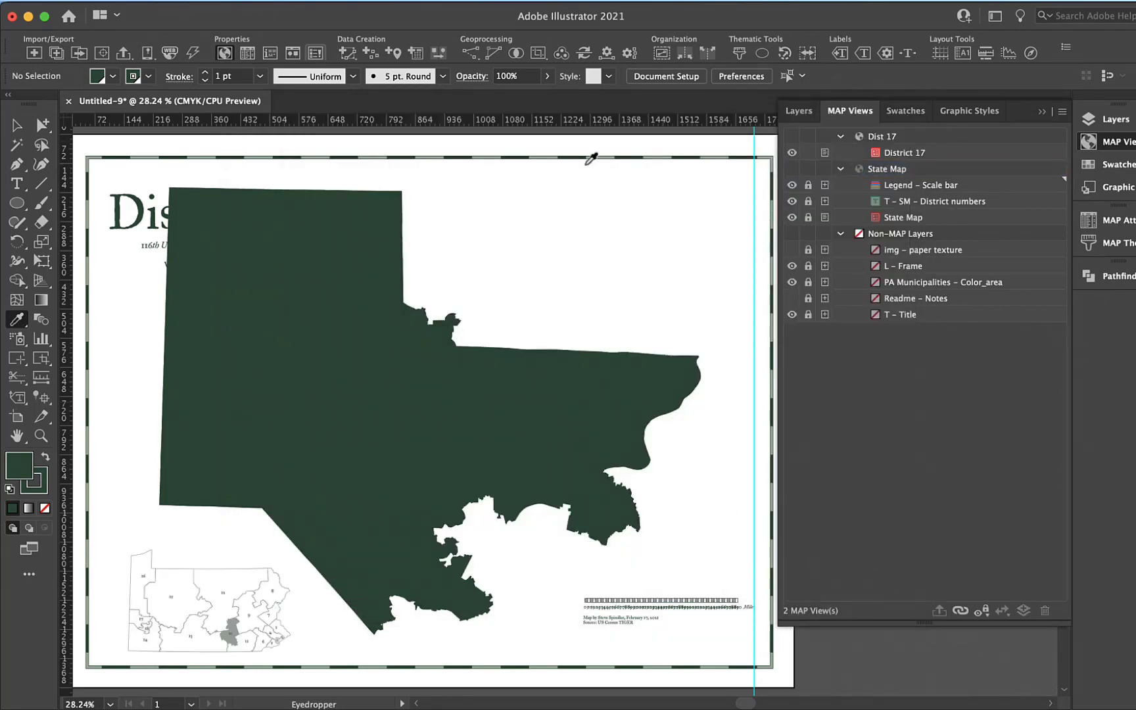
click(800, 112)
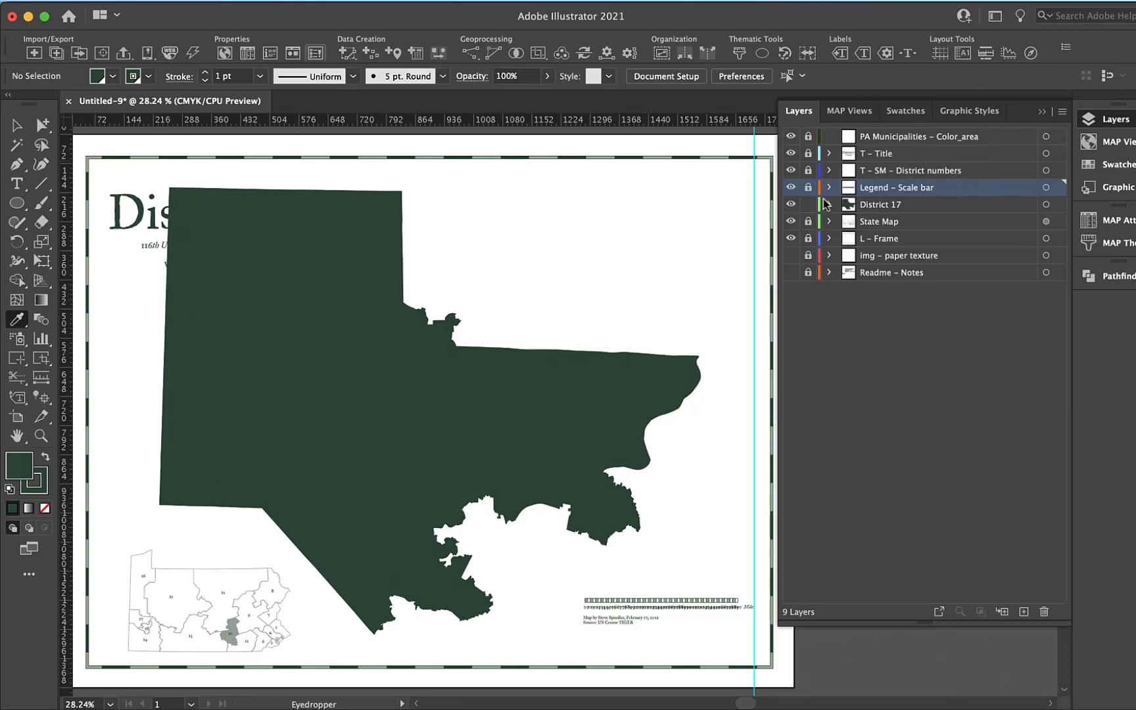
Unlock only T - Title, move the title block upper right, then unlock District 17
alt+click(812, 155)
alt+click(813, 158)
key(c)
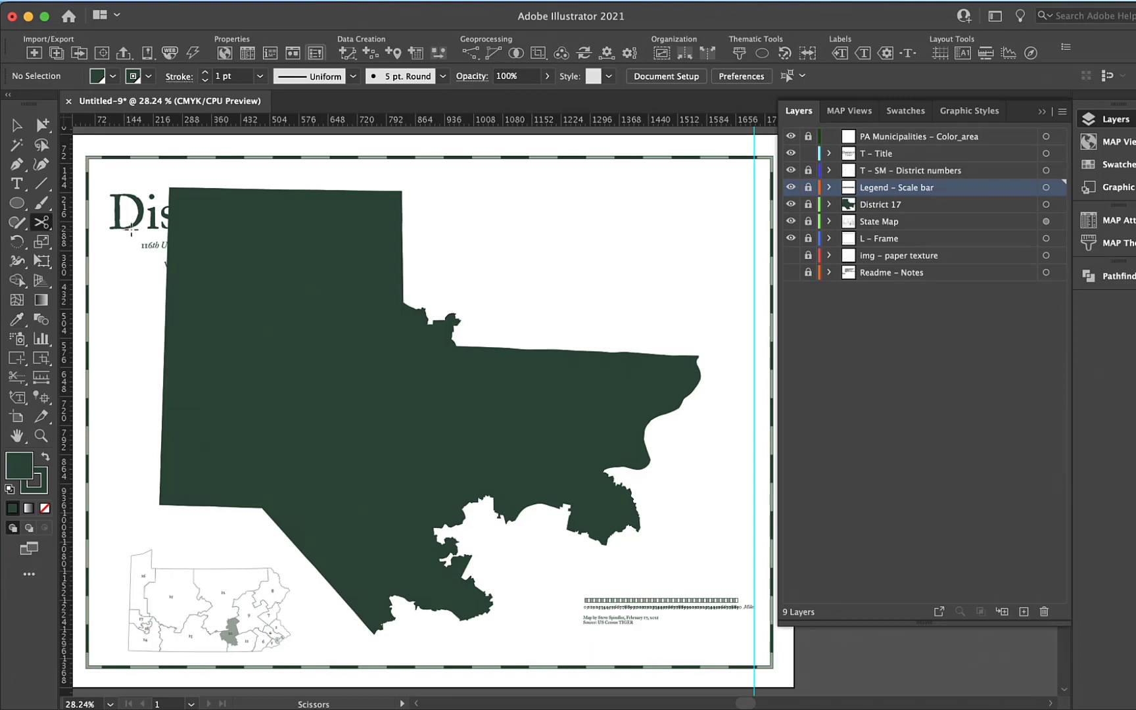
key(v)
drag(132, 229, 570, 230)
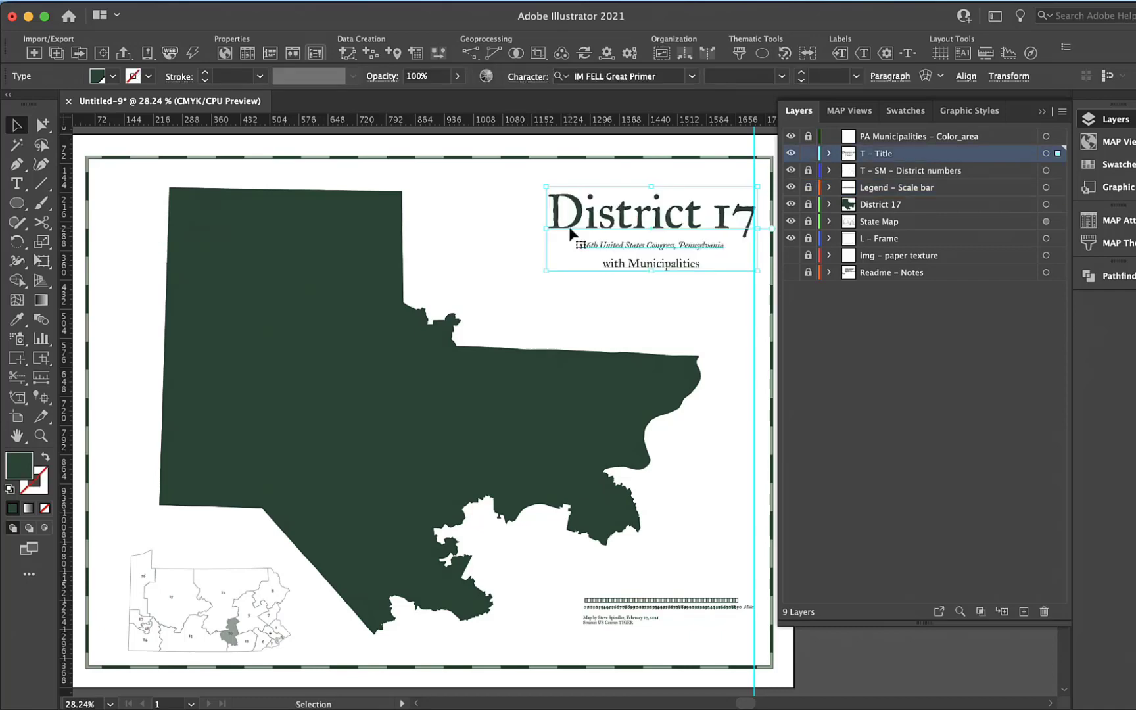
click(571, 324)
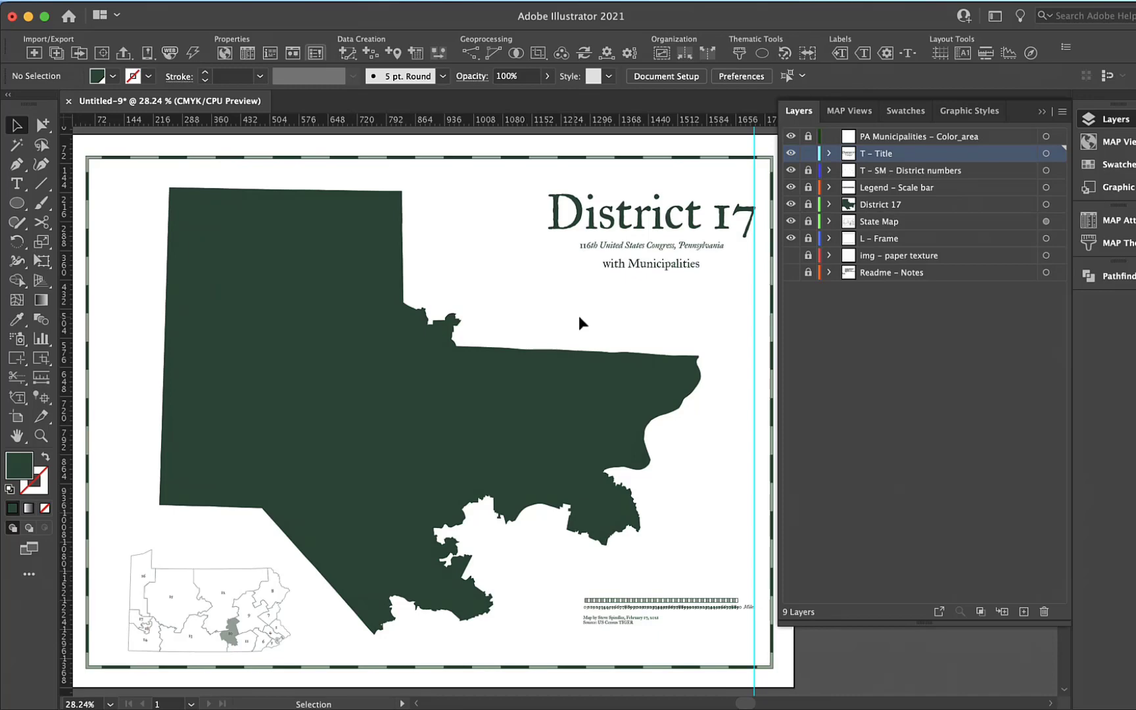
click(809, 205)
Set up a PostGIS import from ss_tiger using the PA Municipalities – Color table
click(125, 3)
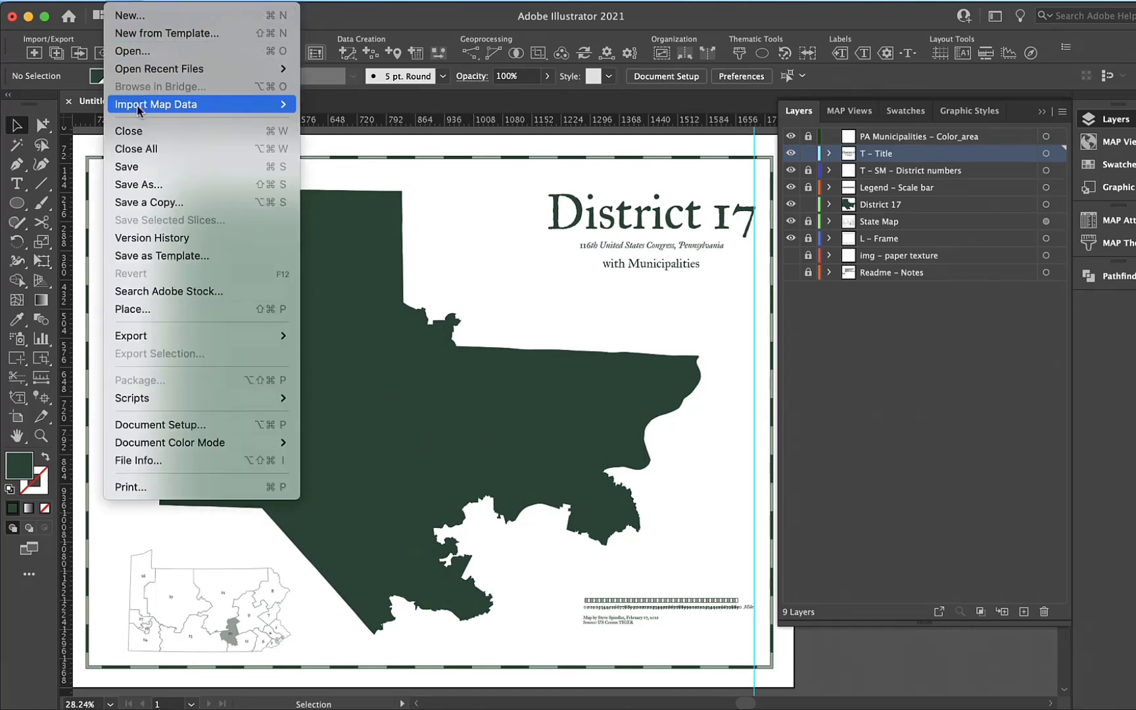
mouse_move(139, 106)
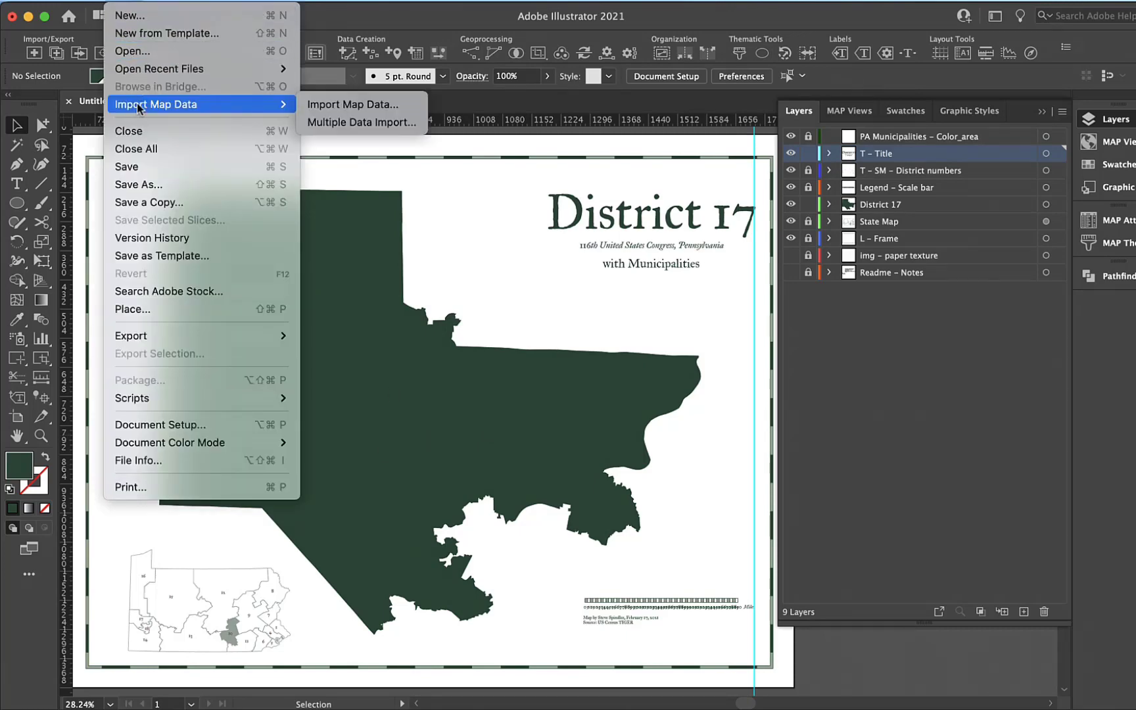
click(352, 104)
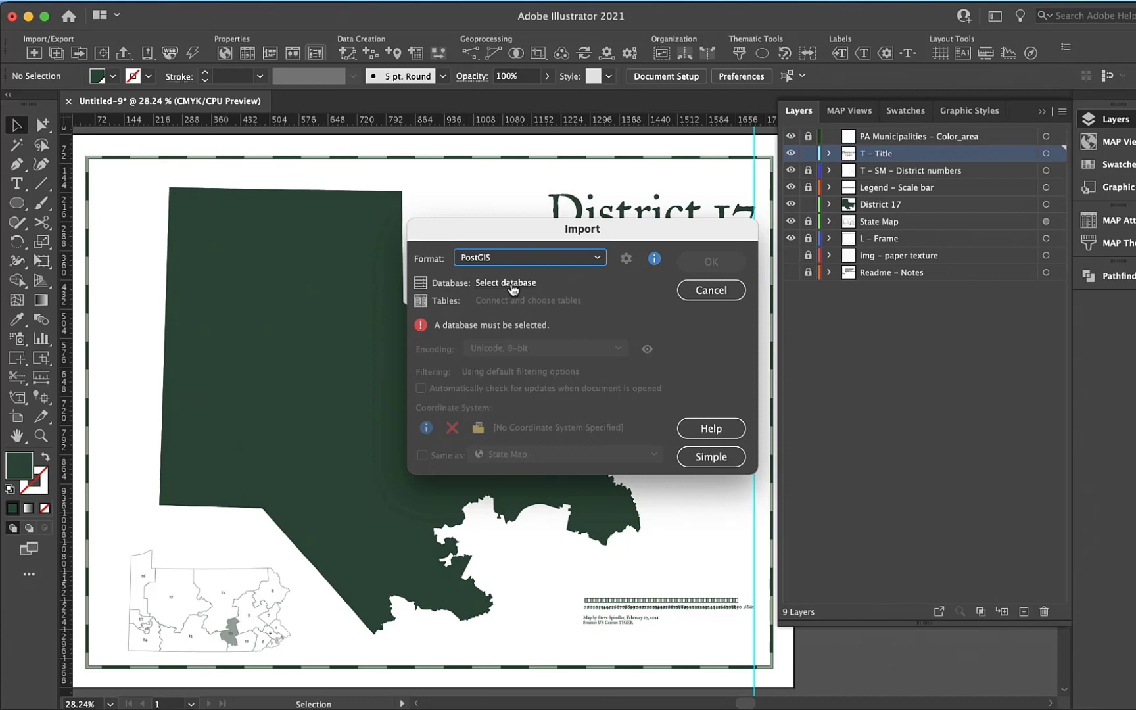
click(513, 288)
click(473, 296)
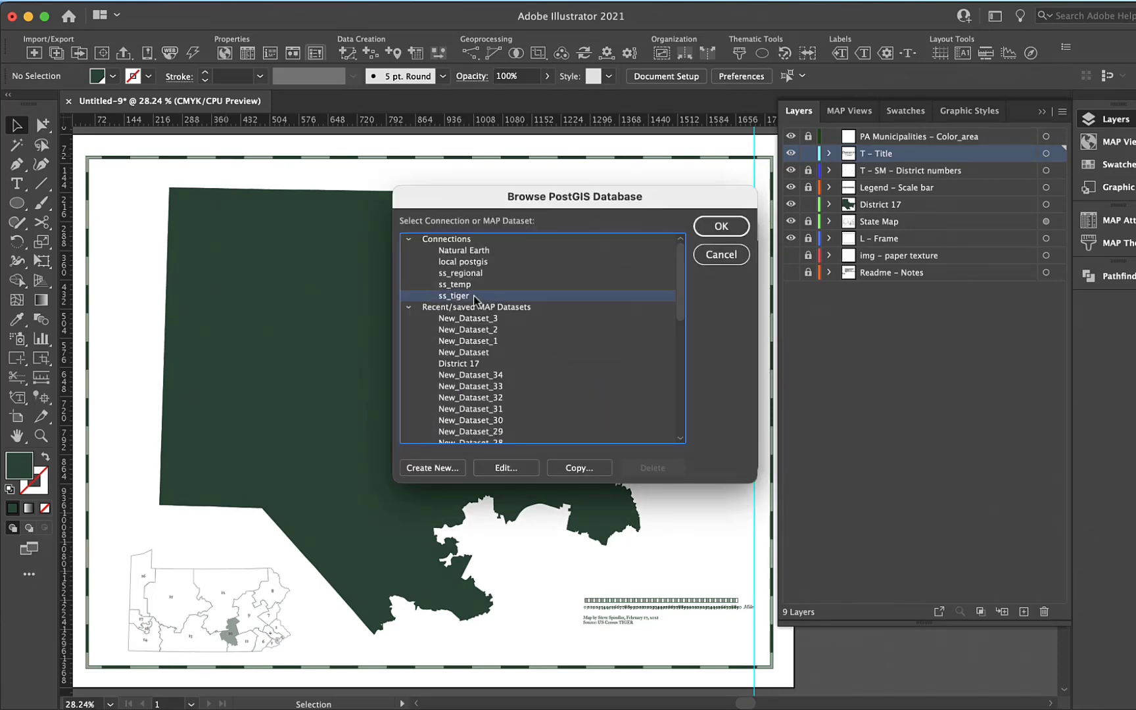
click(709, 228)
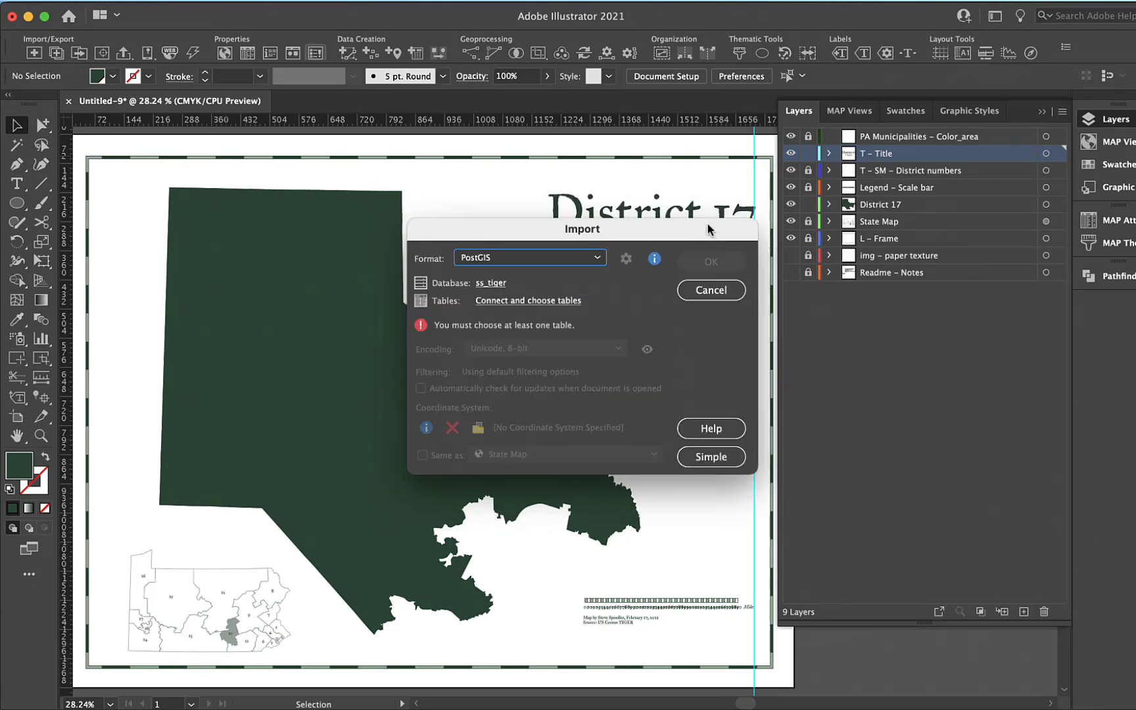
click(525, 302)
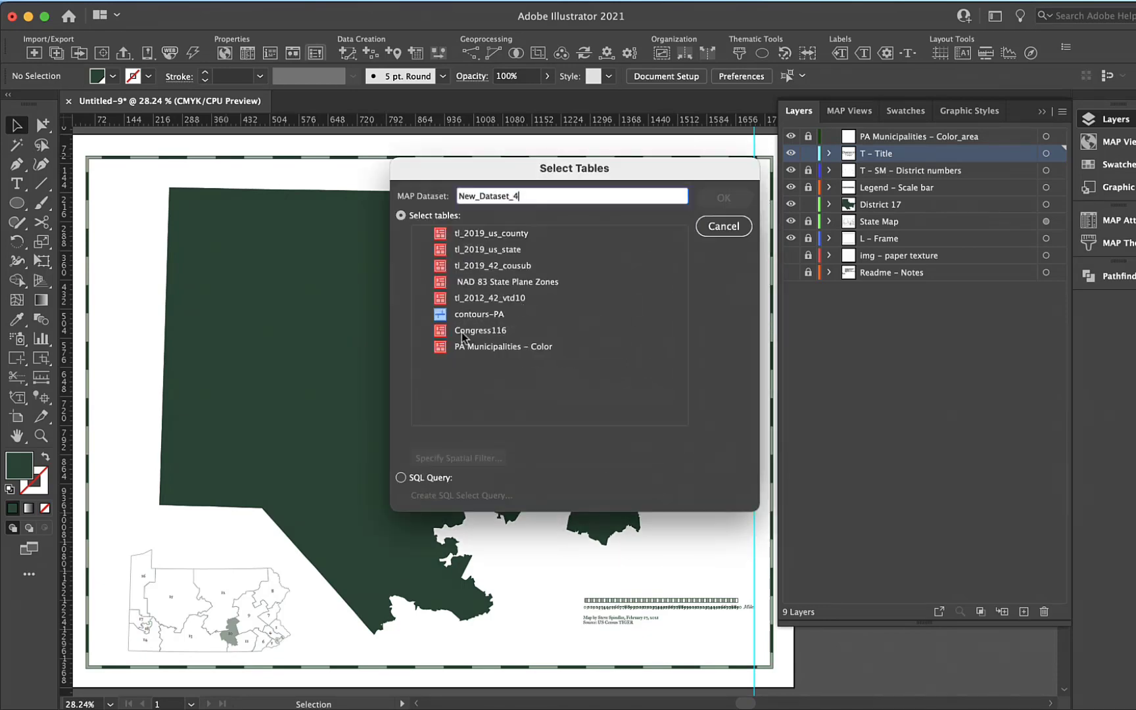
click(465, 342)
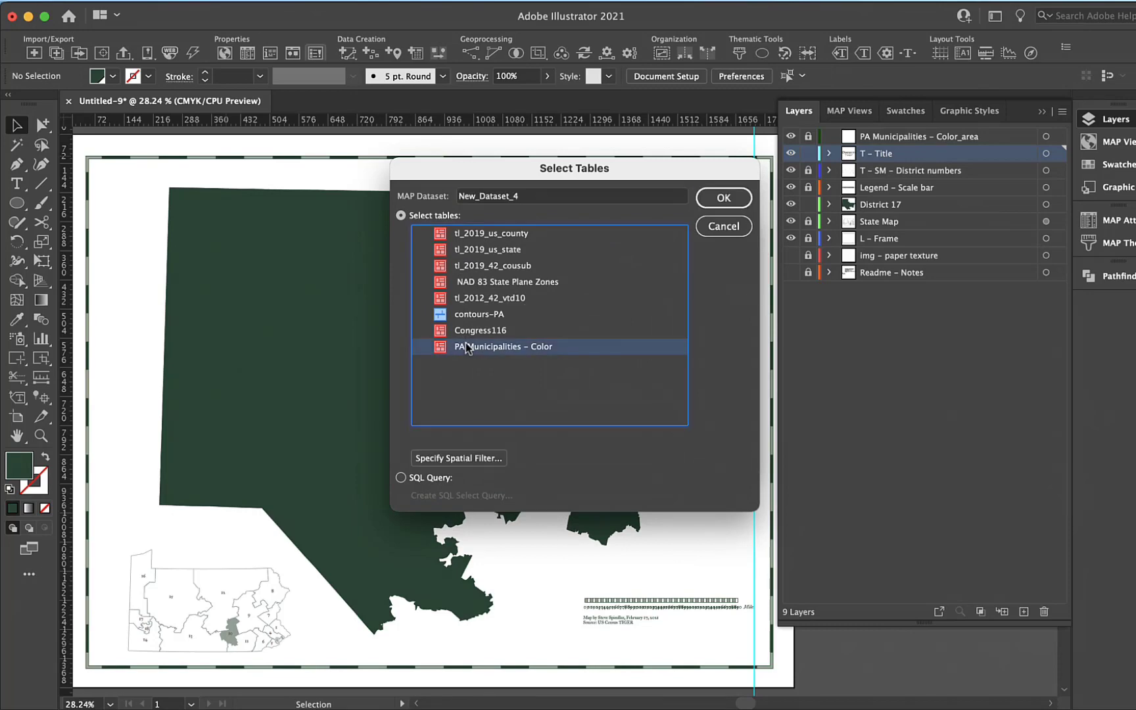
click(720, 197)
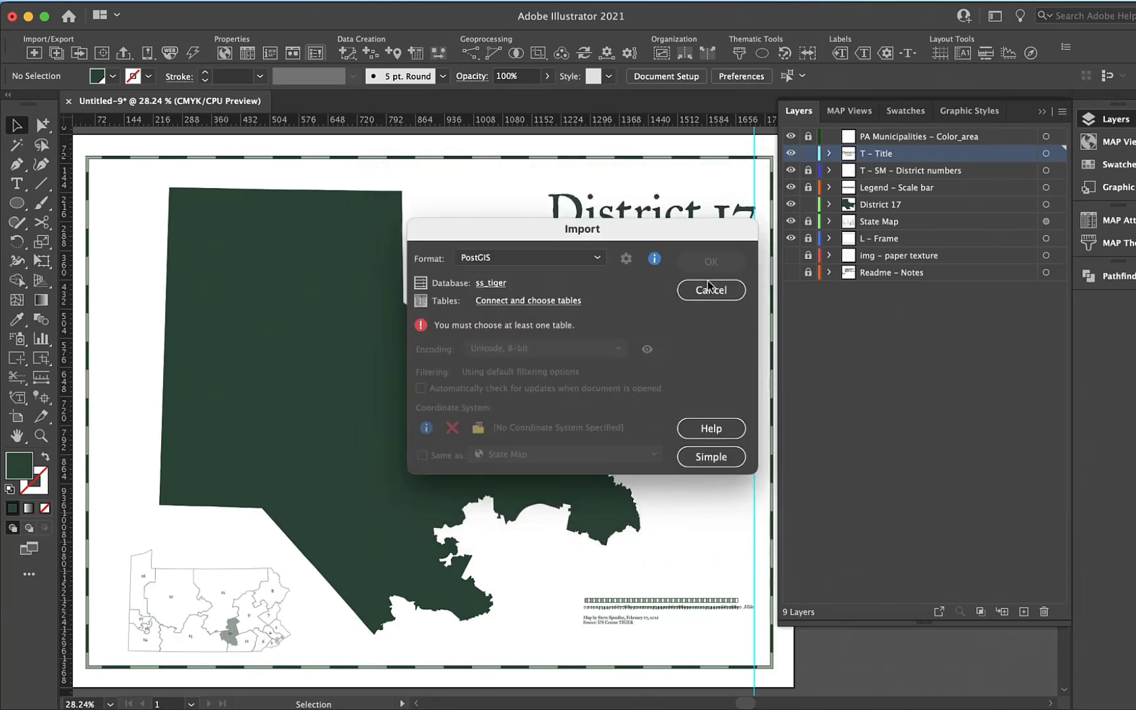
Add a spatial filter limited to District 17's extents and import the municipalities
click(517, 301)
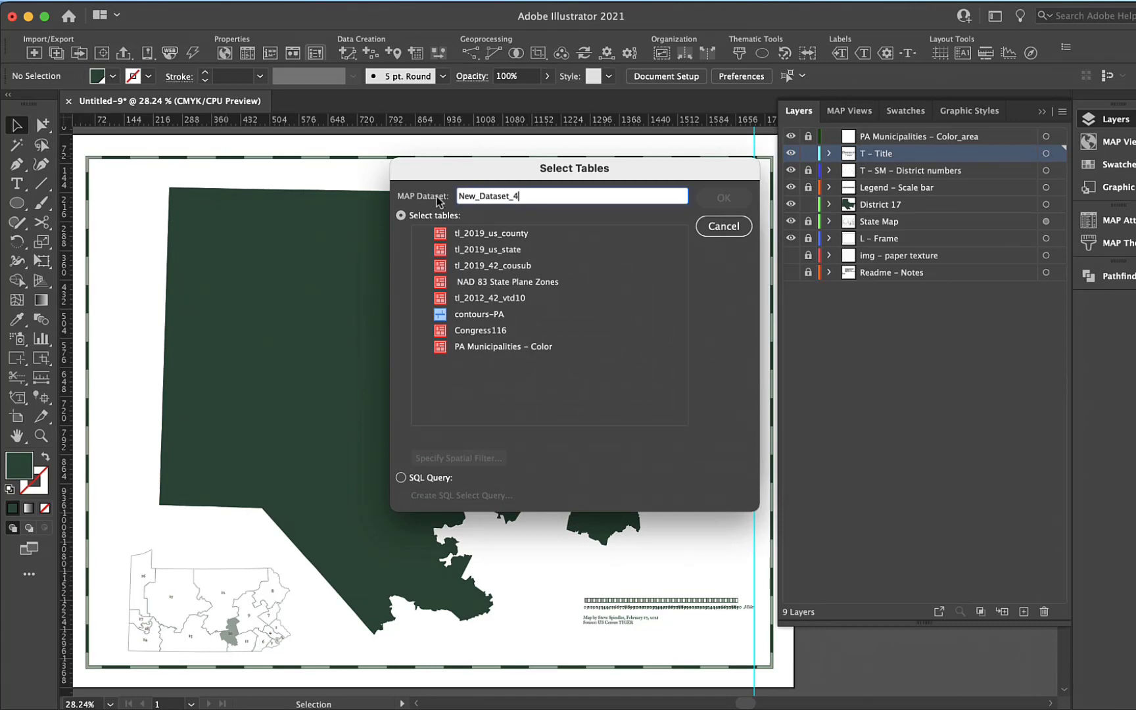
click(497, 346)
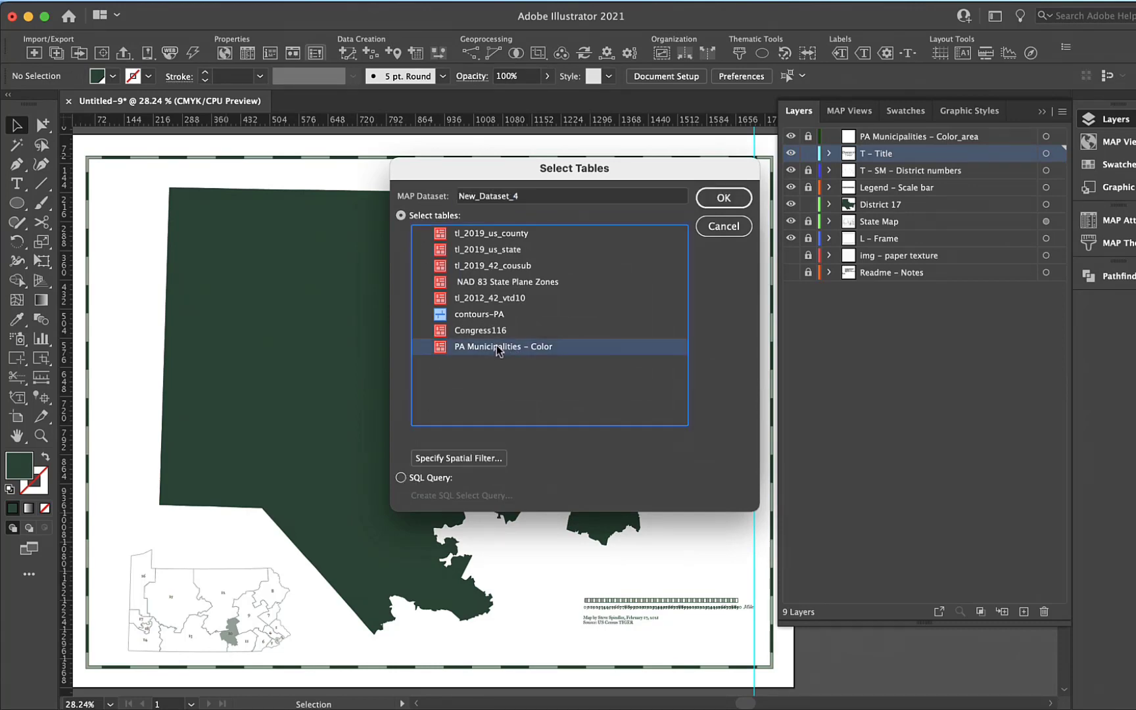
click(447, 459)
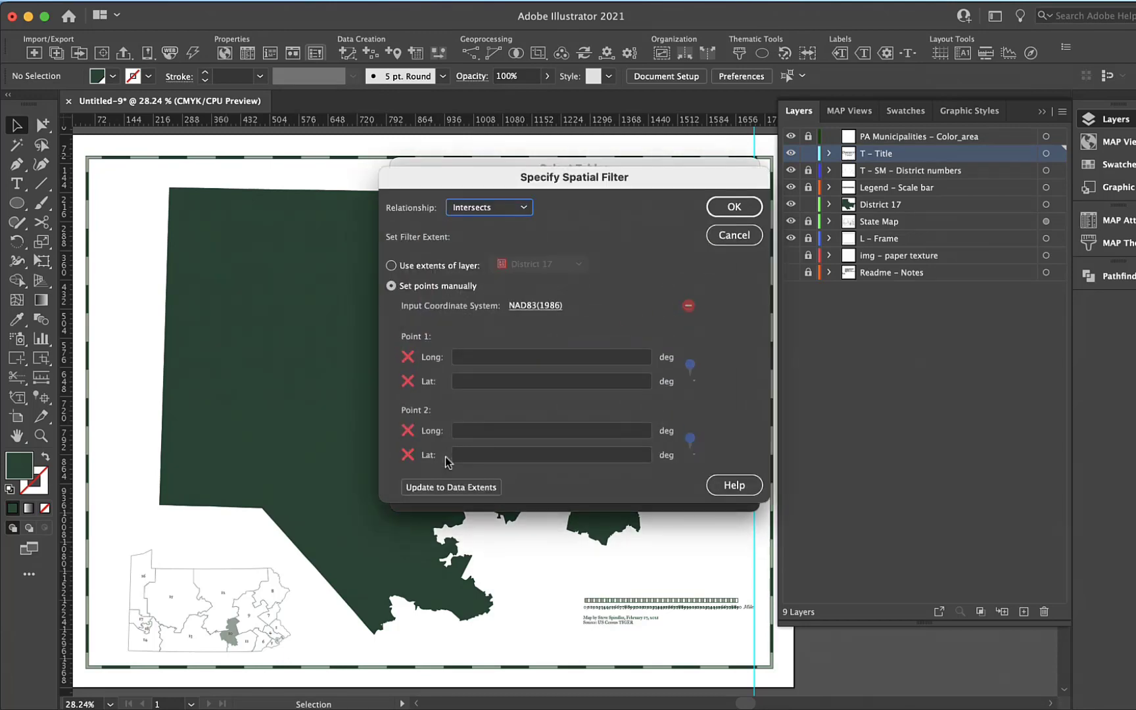
click(391, 265)
click(740, 212)
click(727, 198)
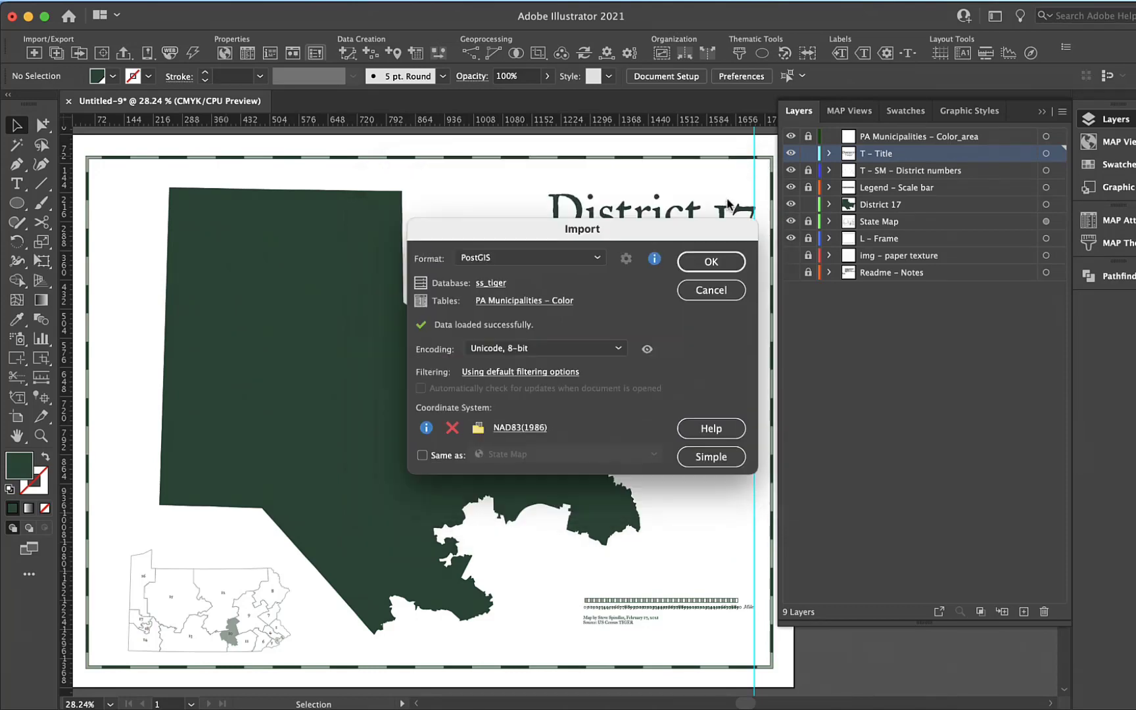
click(712, 262)
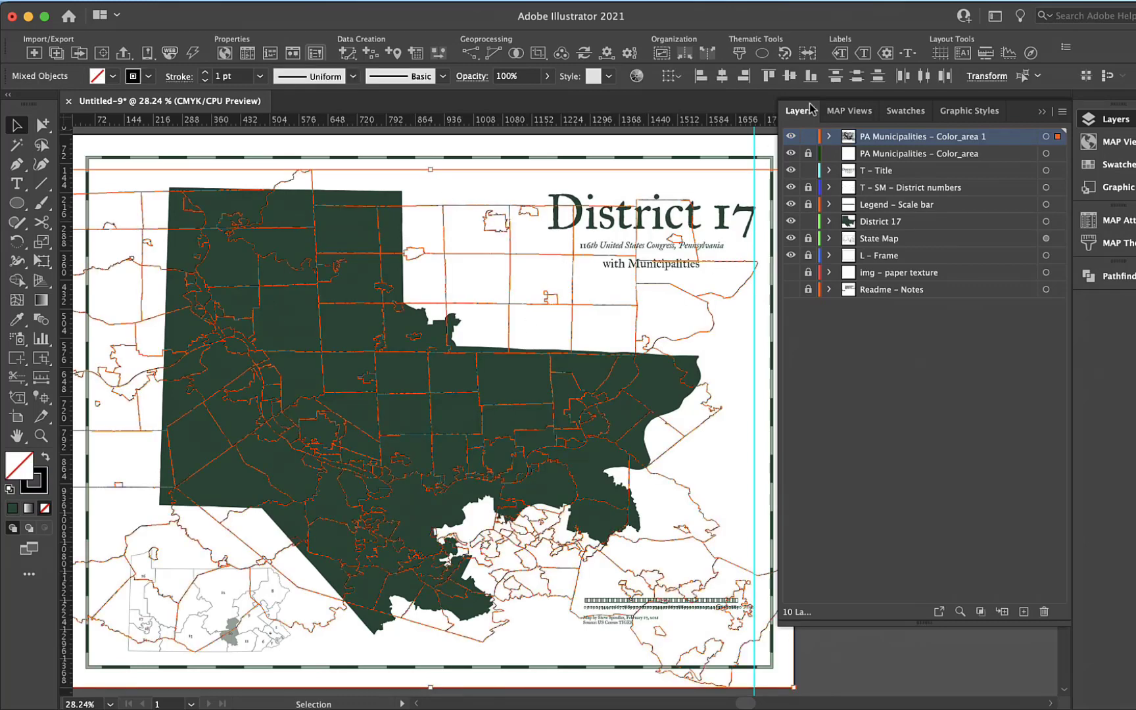
Move PA Municipalities – Color_area 1 into Dist 17 and delete the New_Dataset_4 view
click(850, 111)
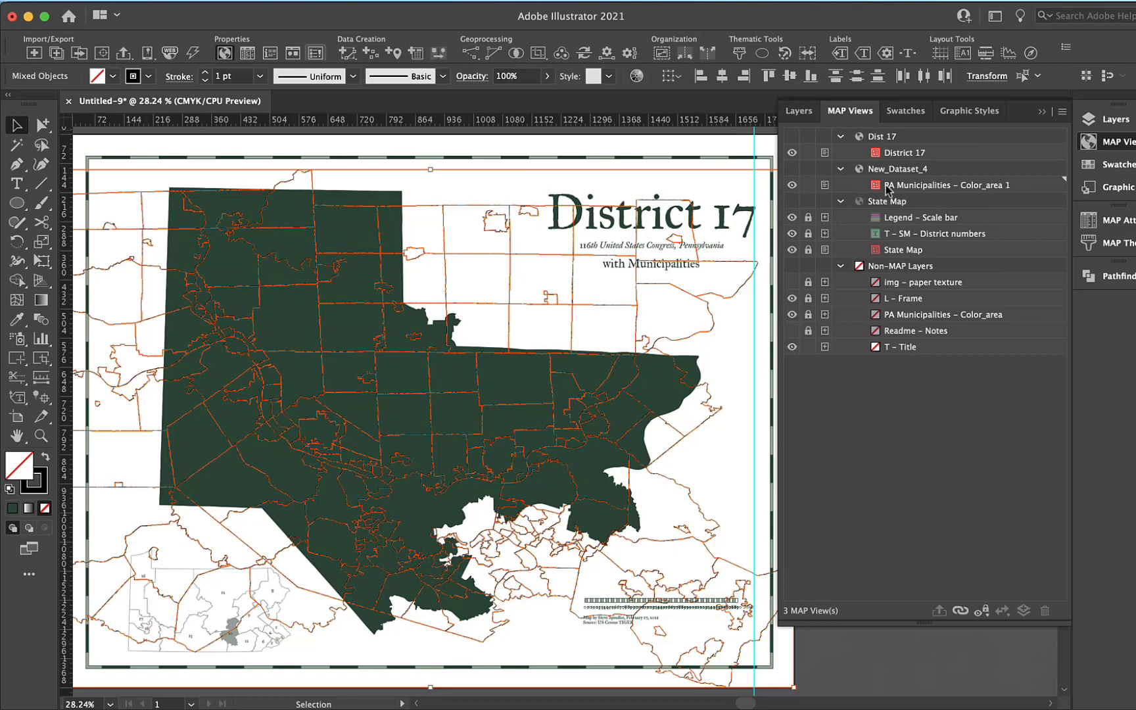
drag(889, 190, 883, 156)
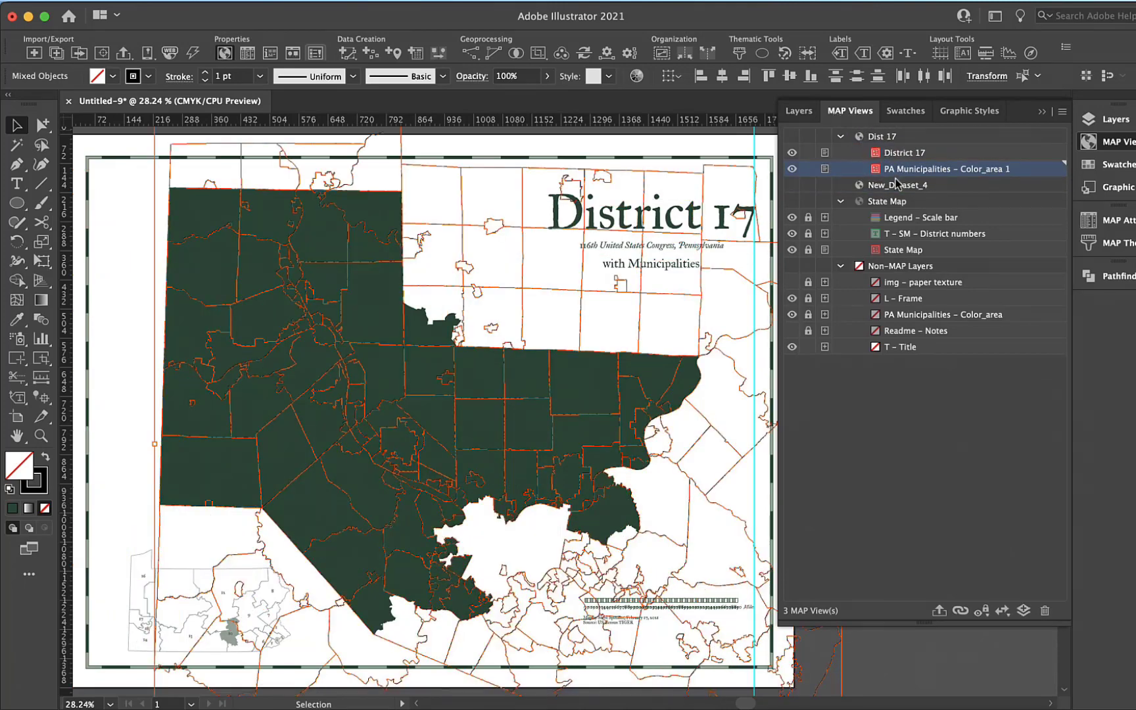
click(898, 185)
click(1045, 611)
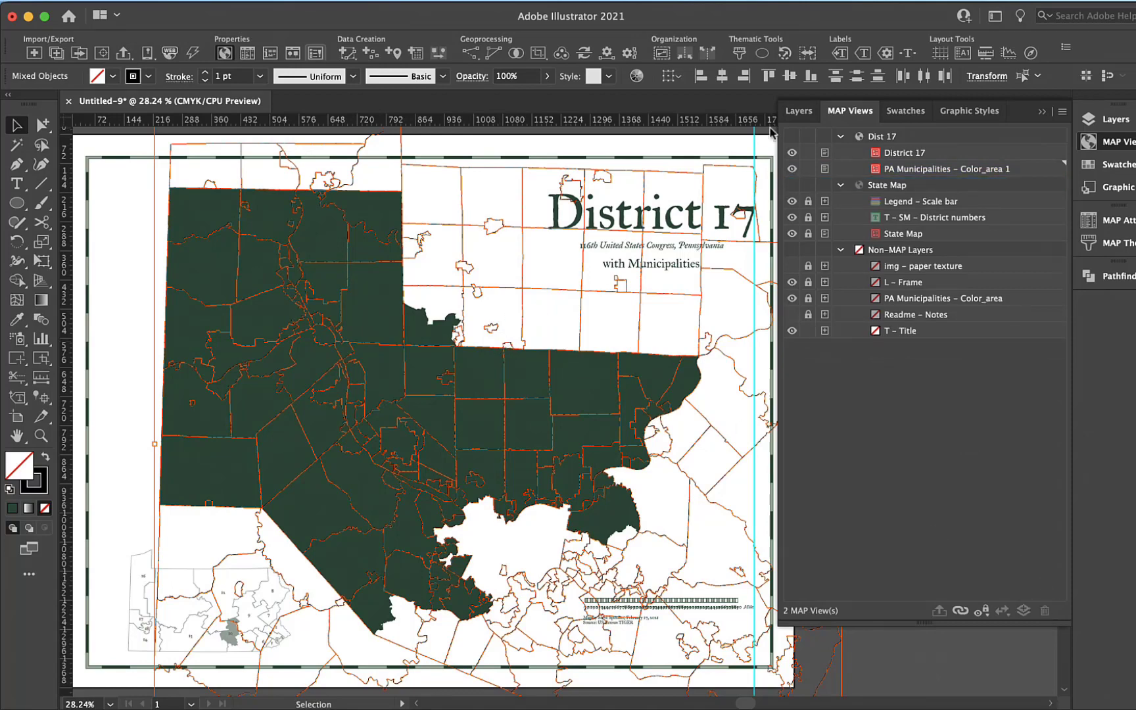
Lock the T – Title layer and unlock the municipality and Legend – Scale bar layers
click(799, 110)
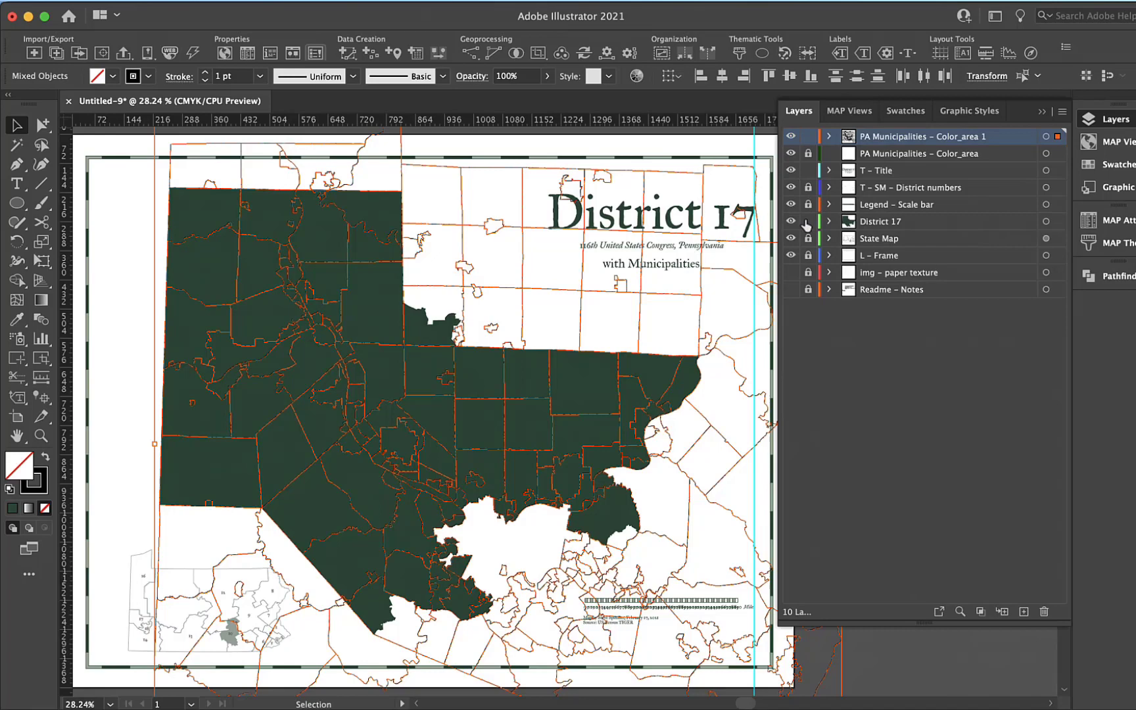
click(808, 170)
click(808, 136)
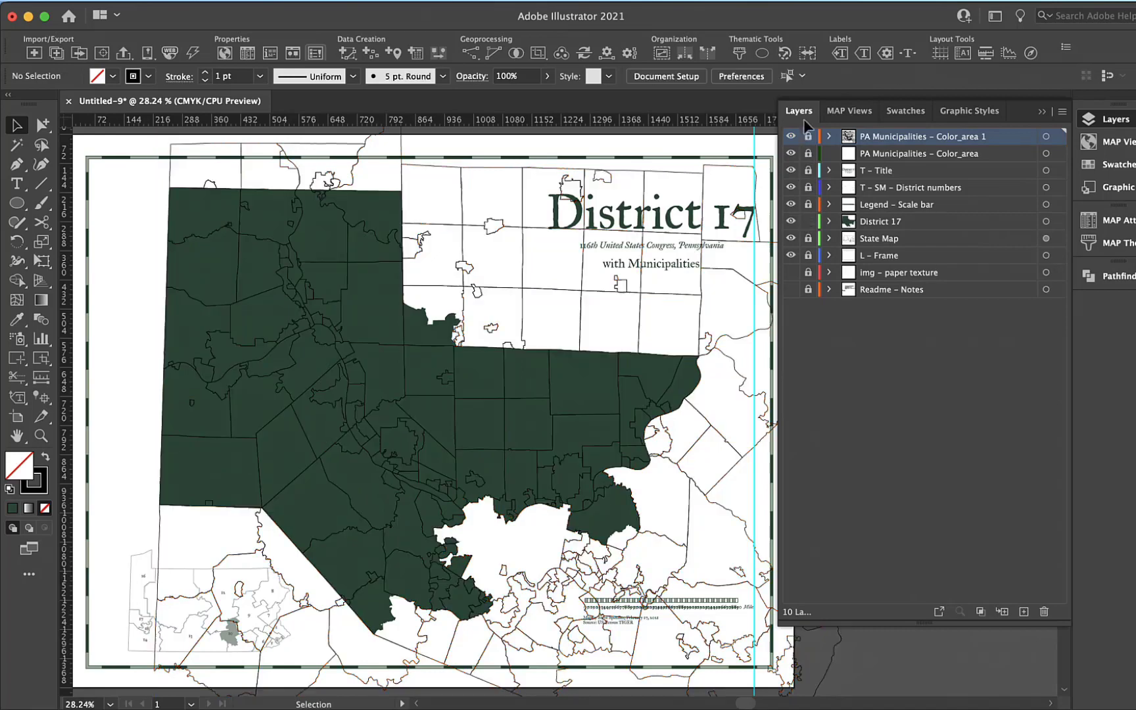
click(485, 369)
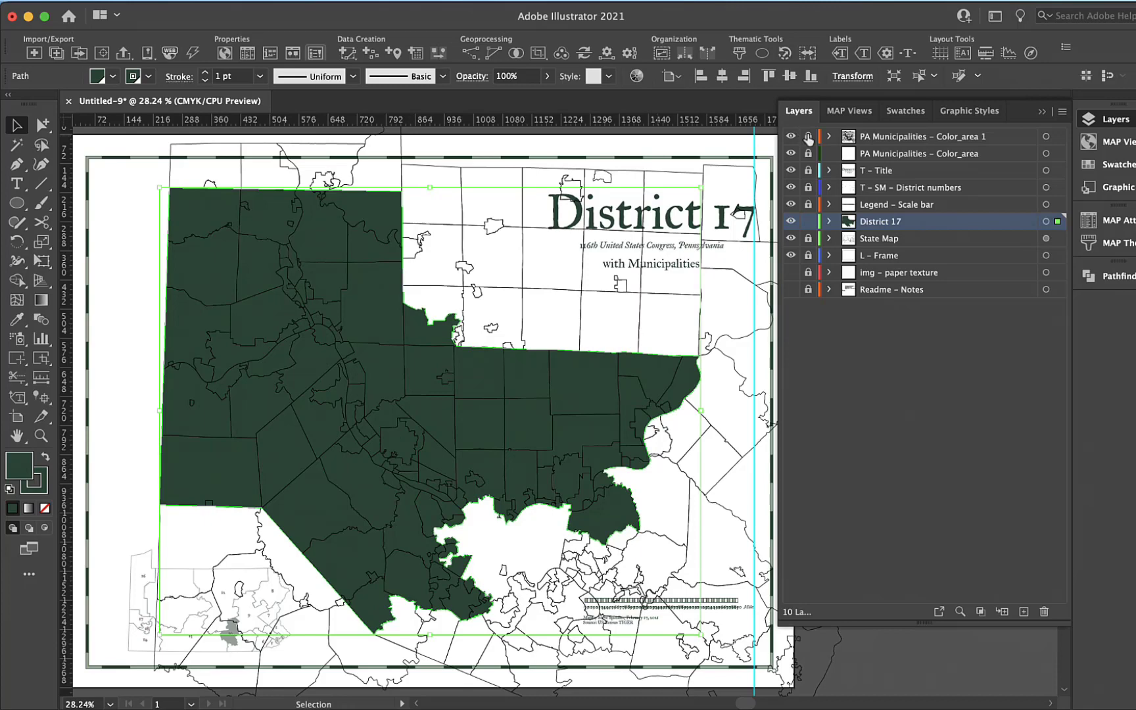
click(808, 136)
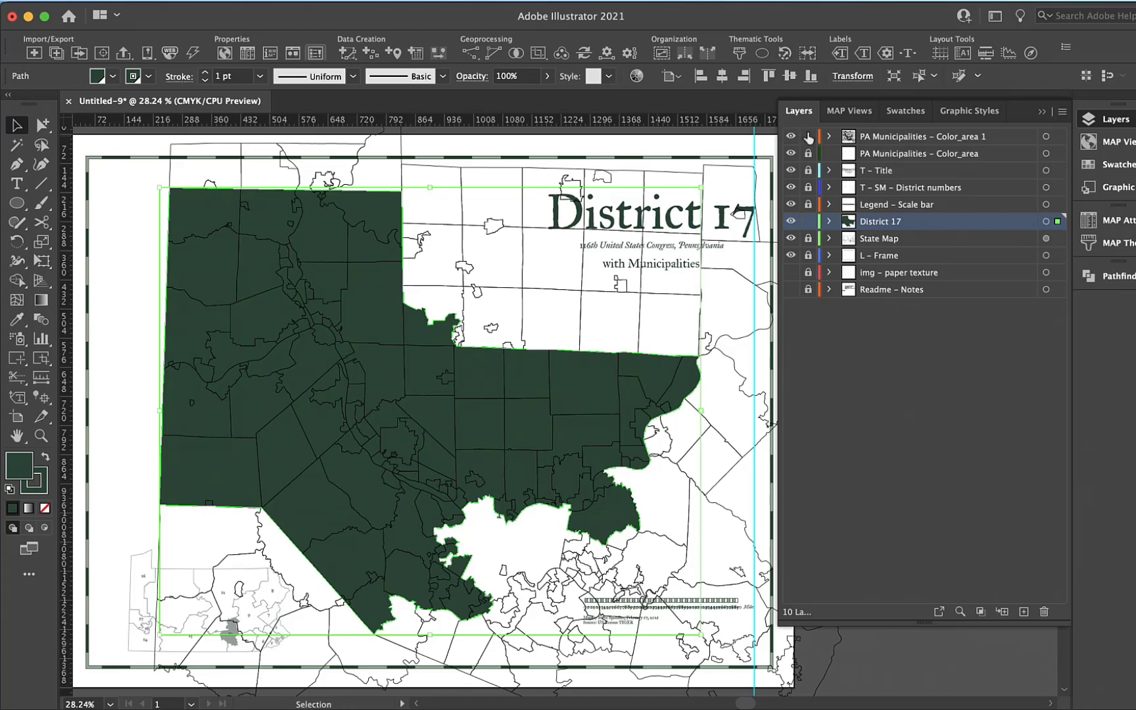
click(808, 204)
Delete the old PA Municipalities – Color_area layer and target the new municipality layer
click(894, 155)
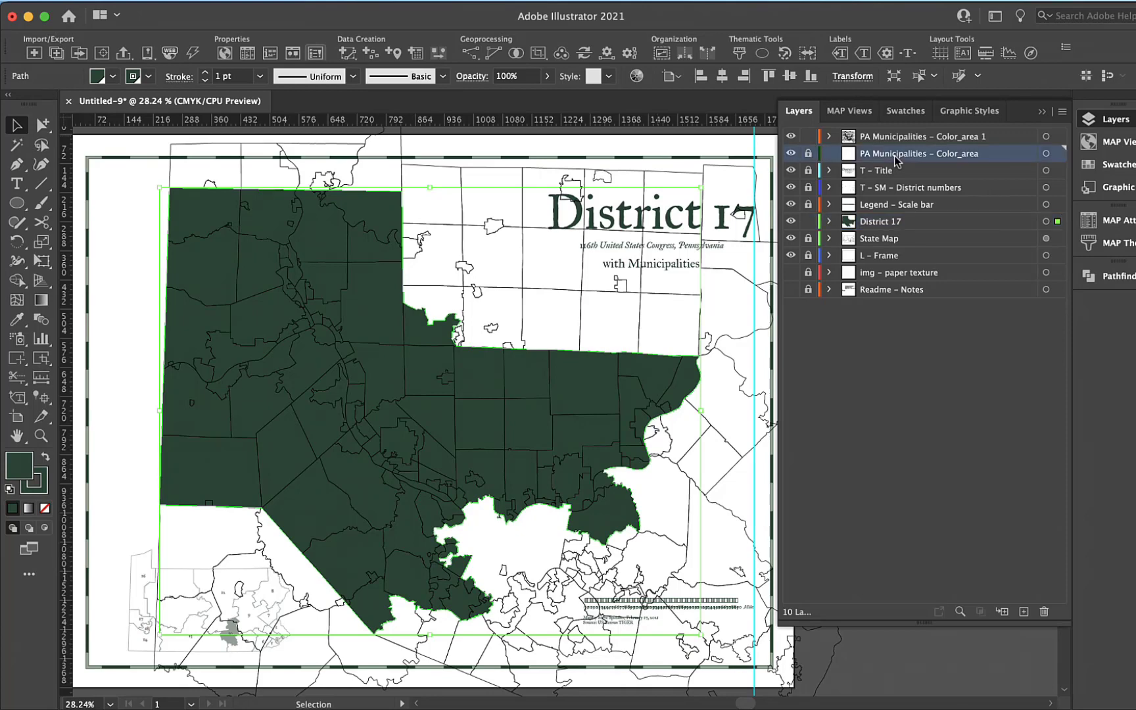
click(1045, 612)
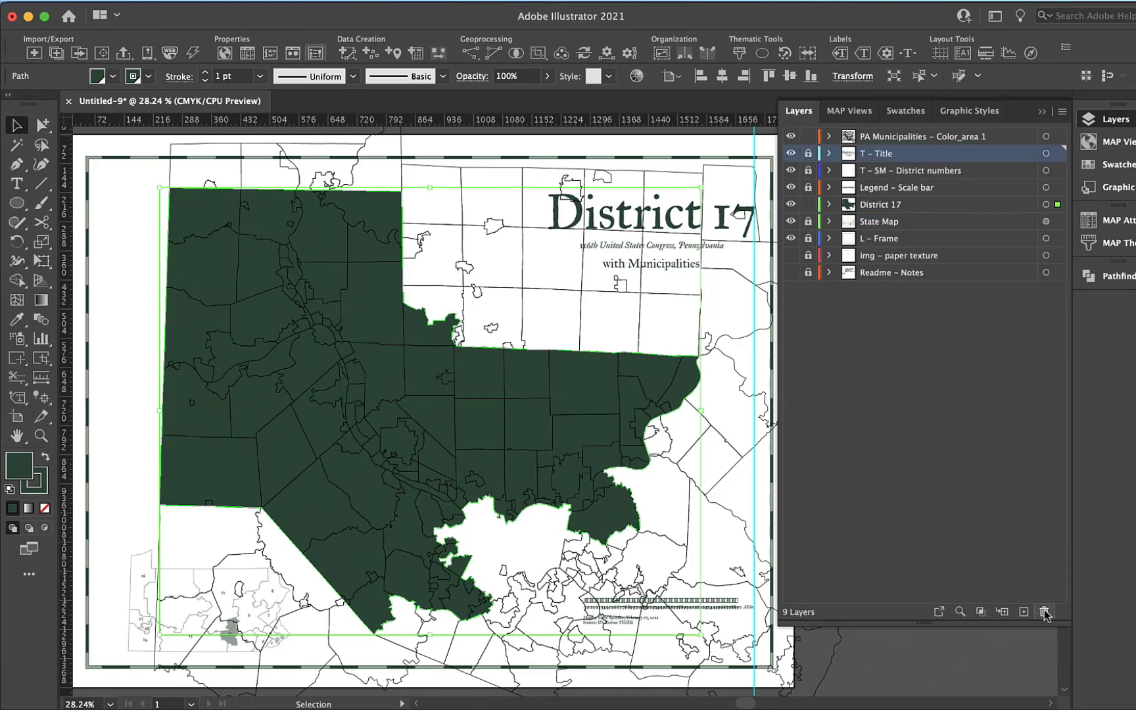
click(872, 139)
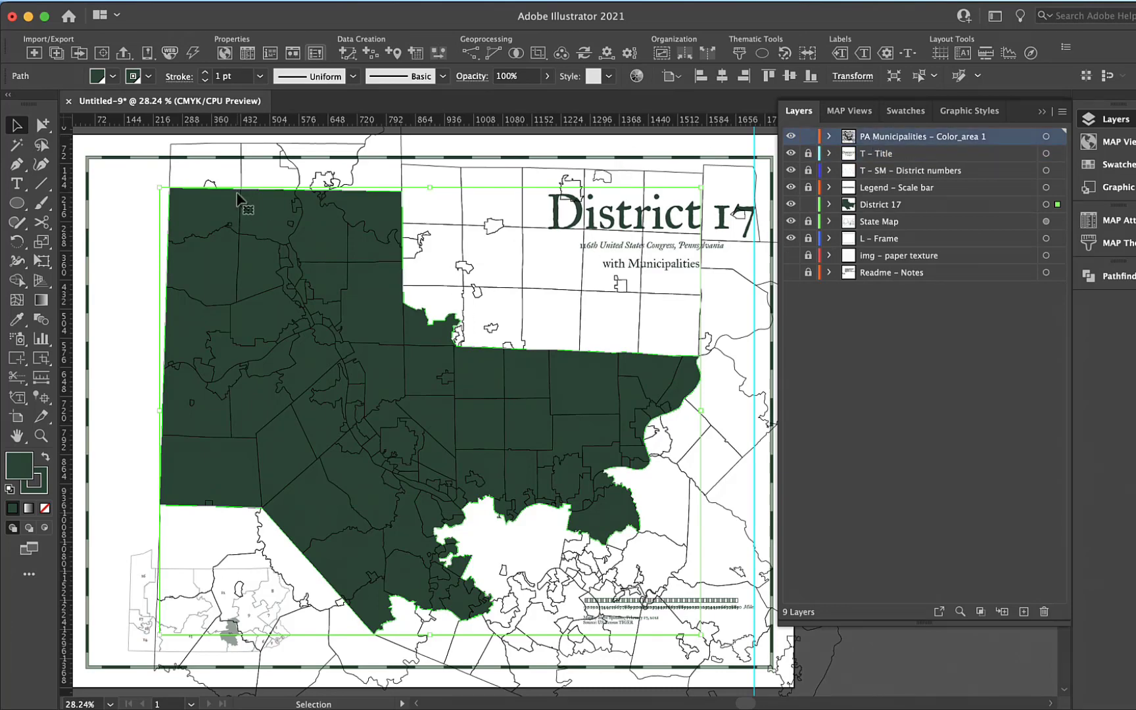
Crop only PA Municipalities – Color_area 1 to the District 17 shape with MAPublisher Crop to Shape
click(197, 0)
mouse_move(231, 78)
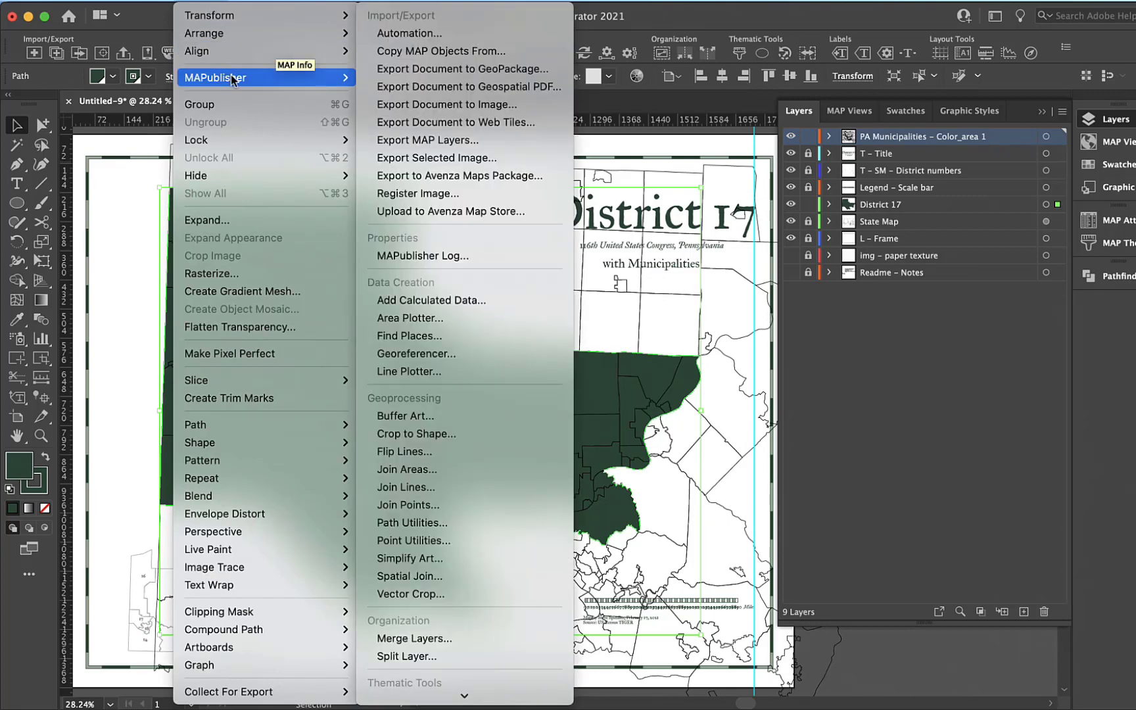
click(455, 437)
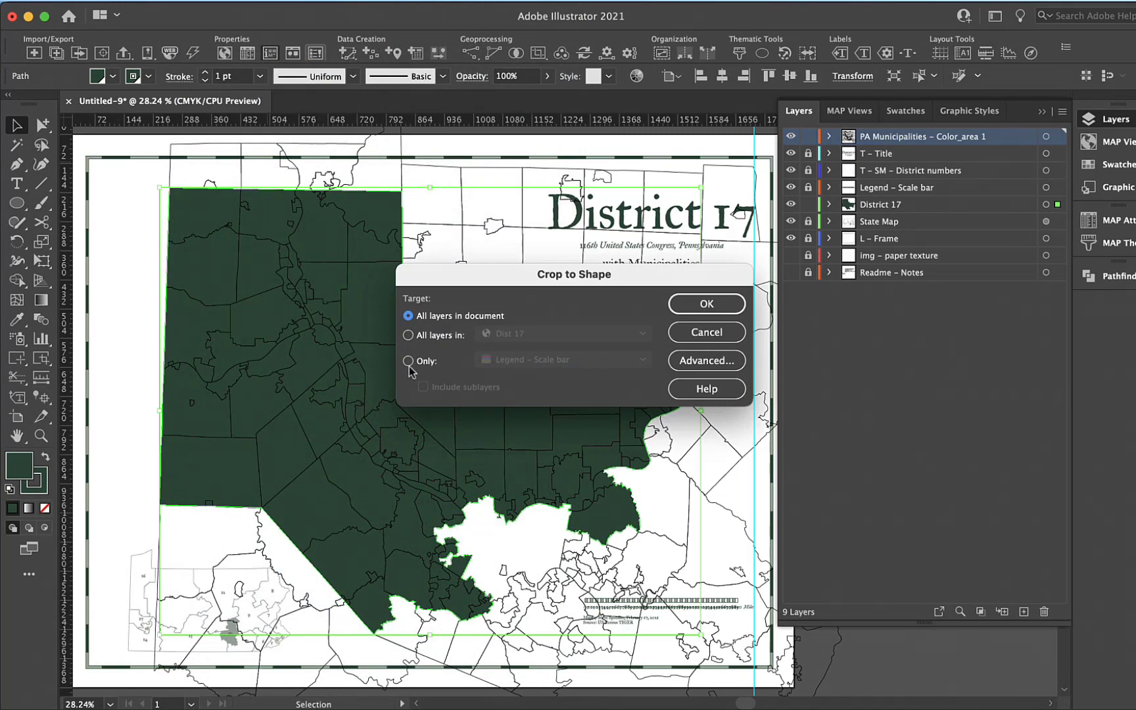
click(409, 362)
click(526, 360)
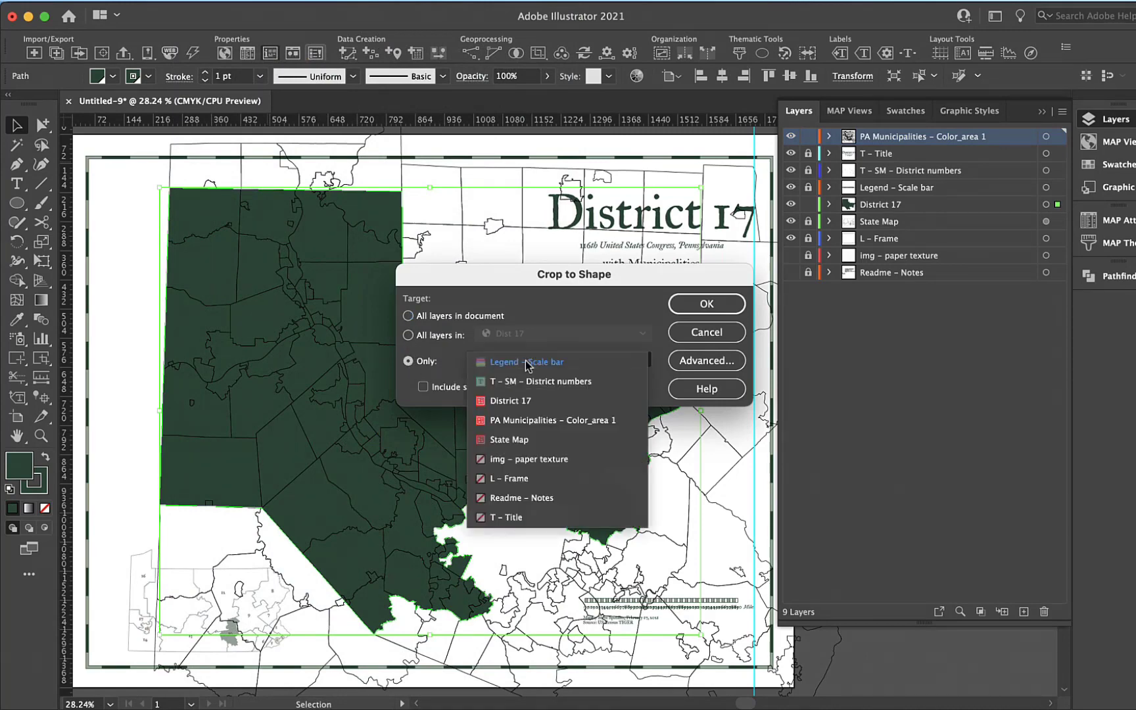
click(526, 420)
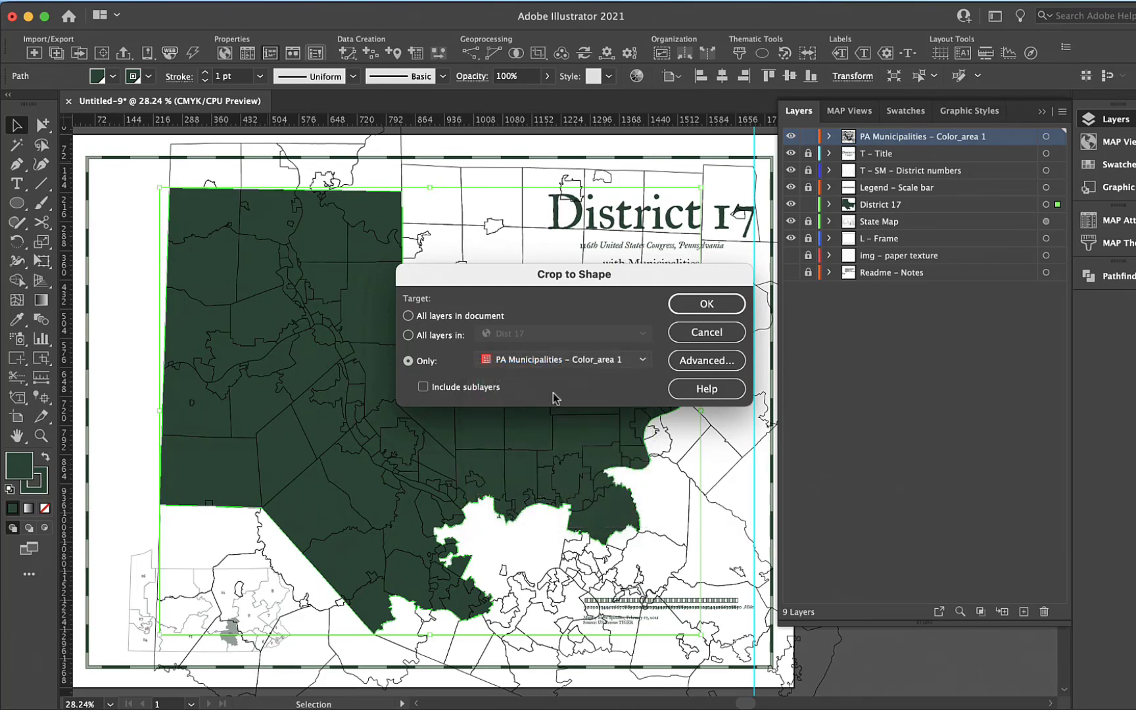
click(699, 306)
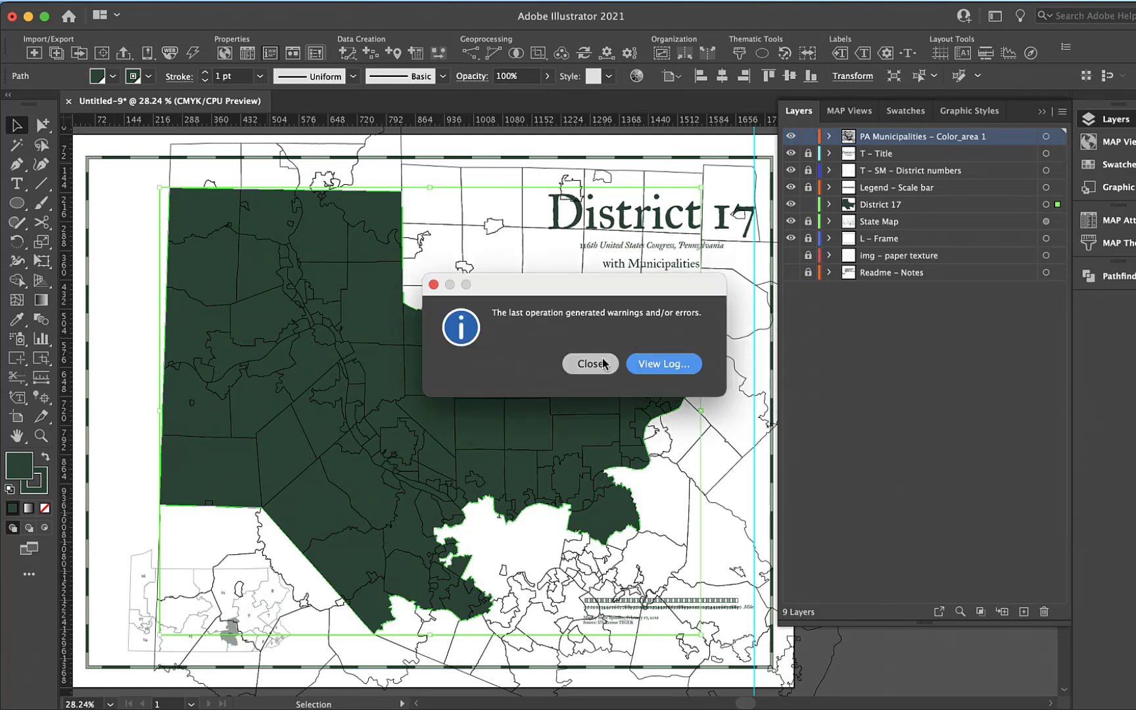
Dismiss the crop warnings and lock the District 17 layer
click(591, 363)
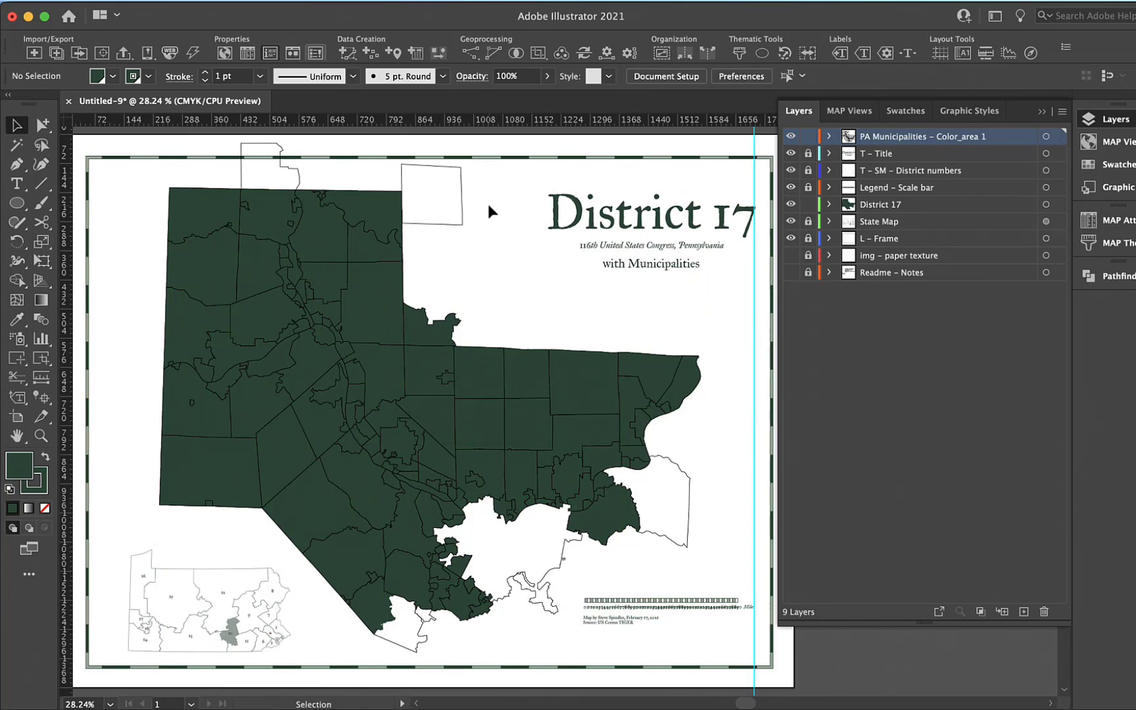
click(808, 204)
drag(491, 194, 263, 150)
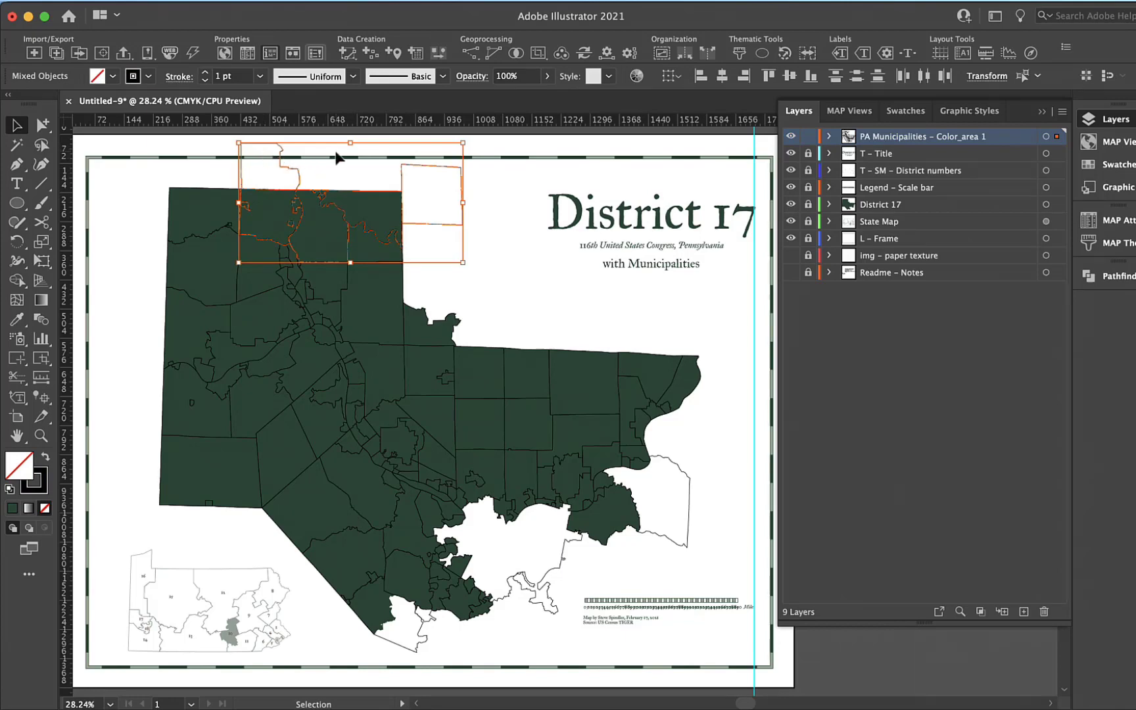
click(332, 158)
click(292, 163)
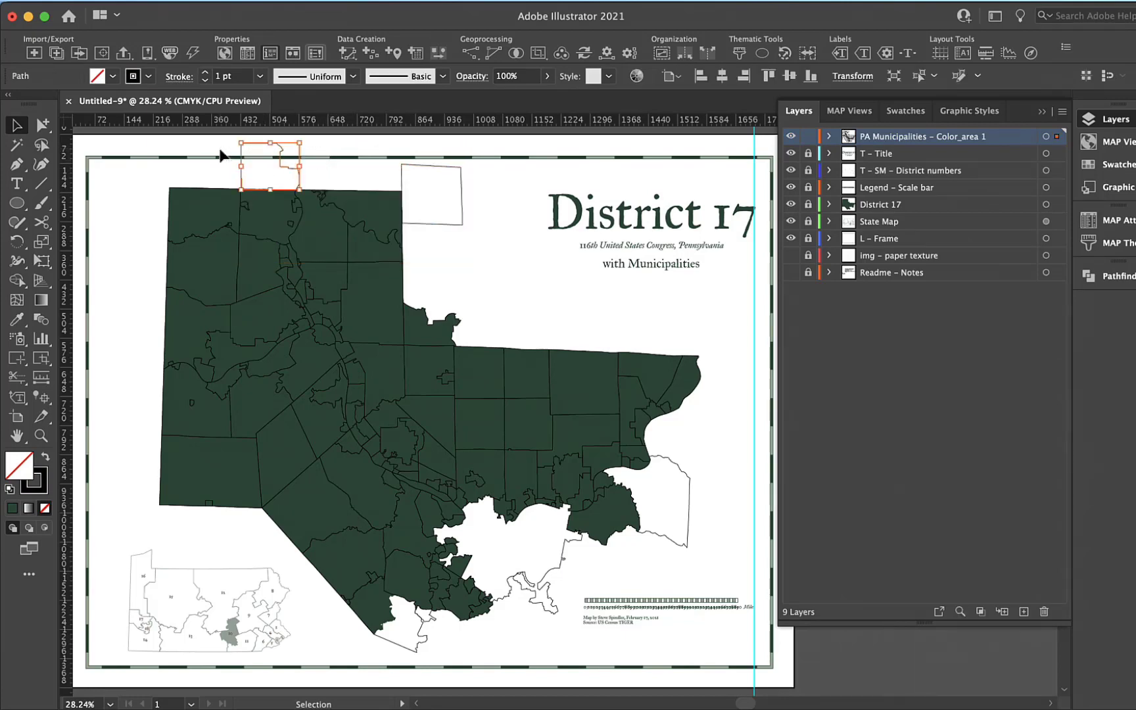
click(220, 155)
Delete the stray outlines at the top, east and south, then select the bottom-straddling municipality
drag(436, 185, 422, 168)
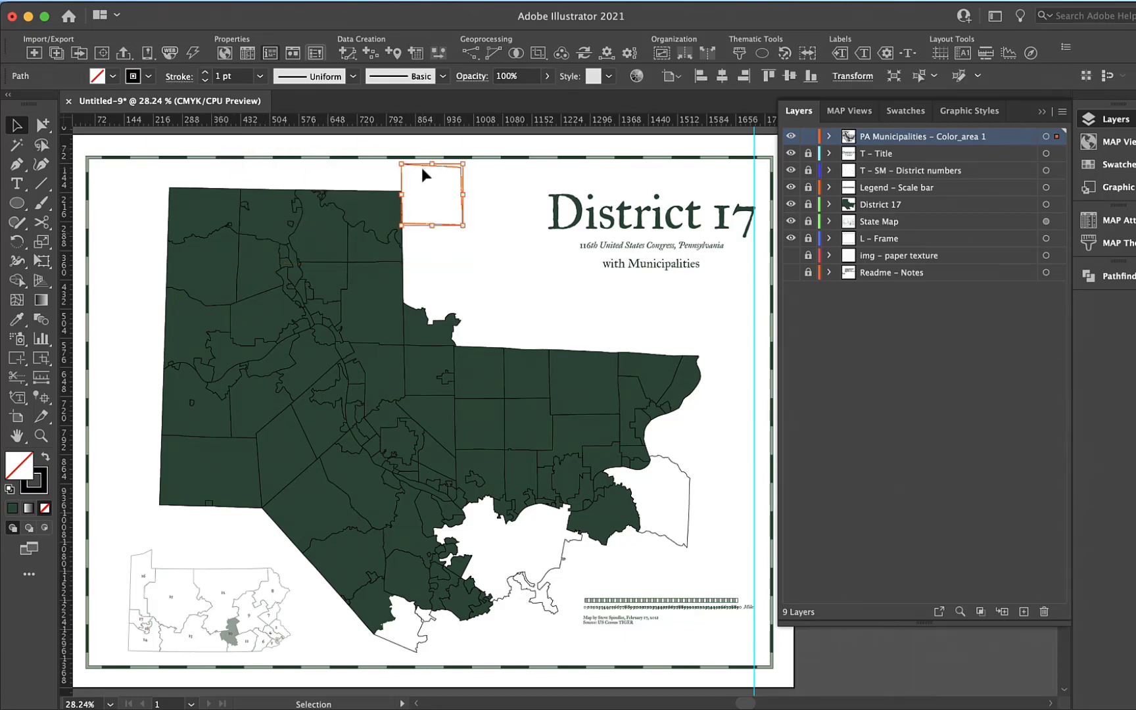
key(Delete)
drag(705, 471, 671, 512)
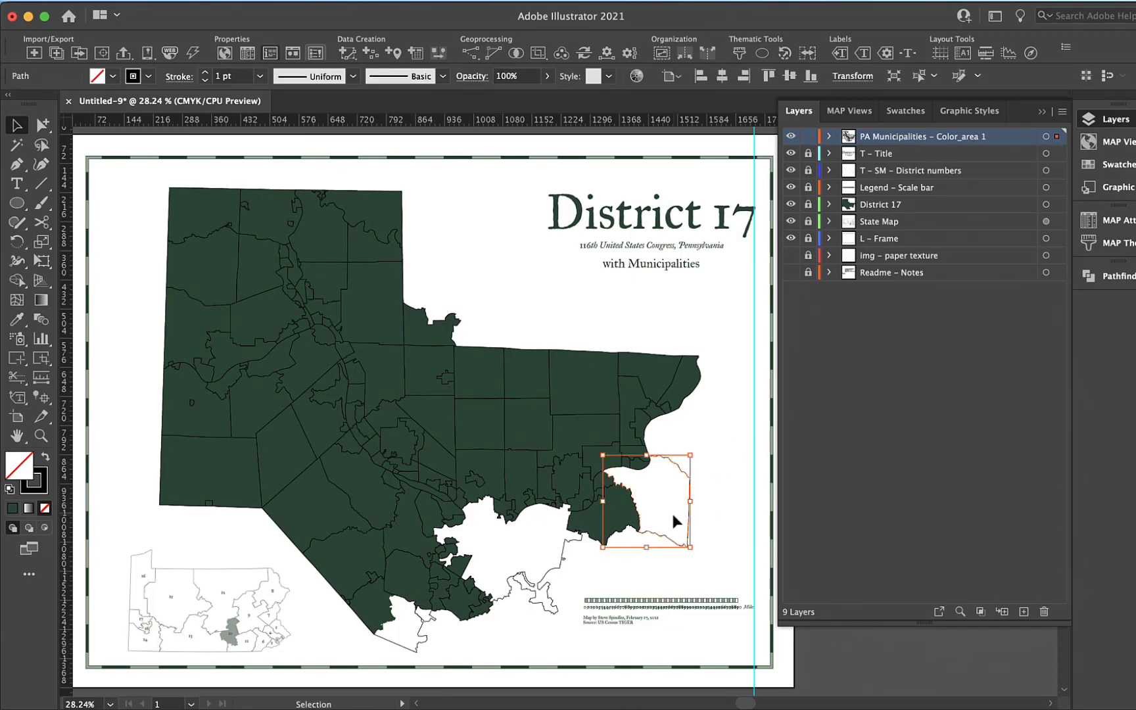
key(Delete)
click(523, 564)
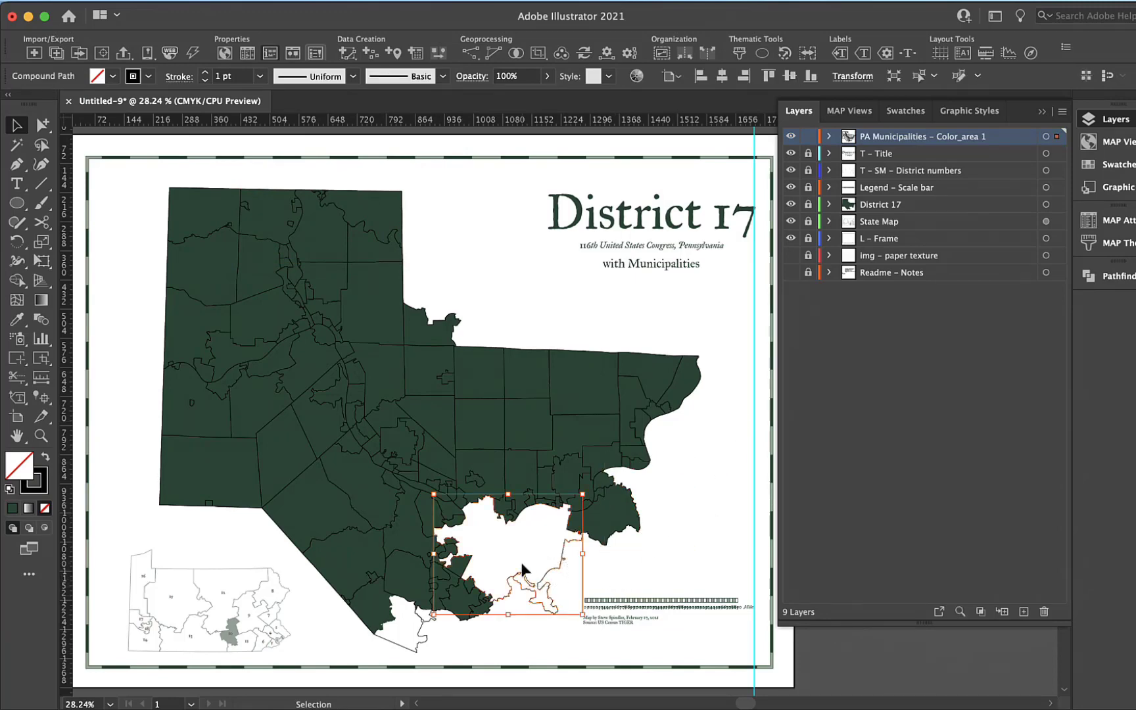
key(Delete)
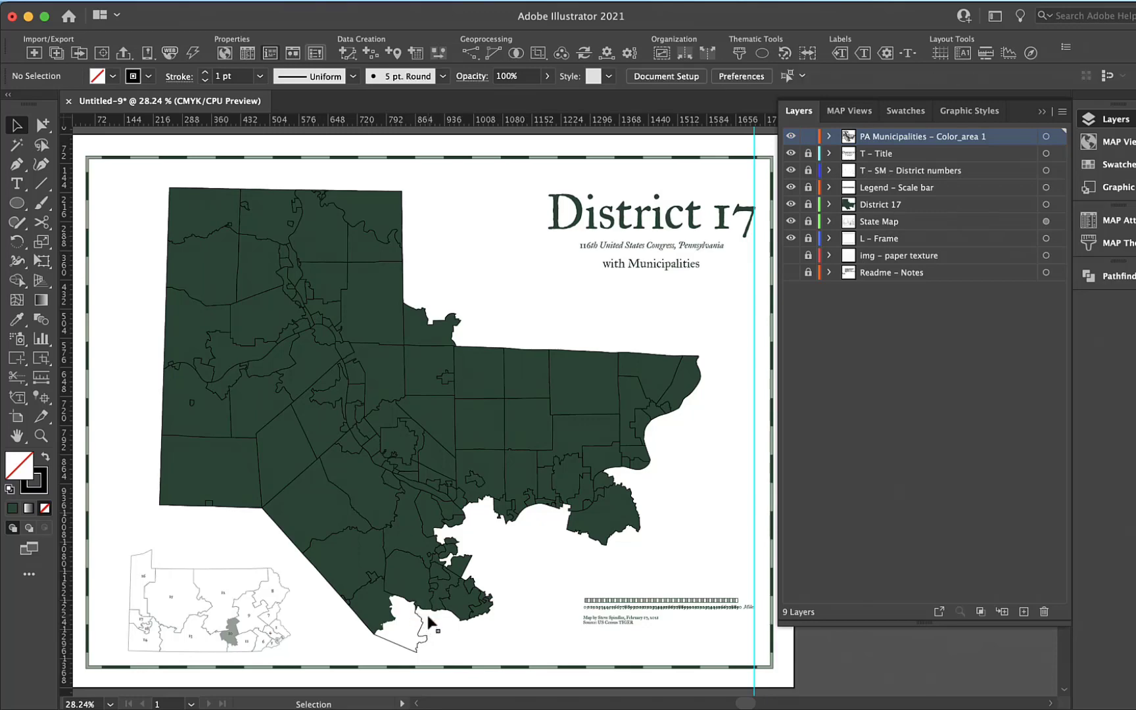
click(423, 645)
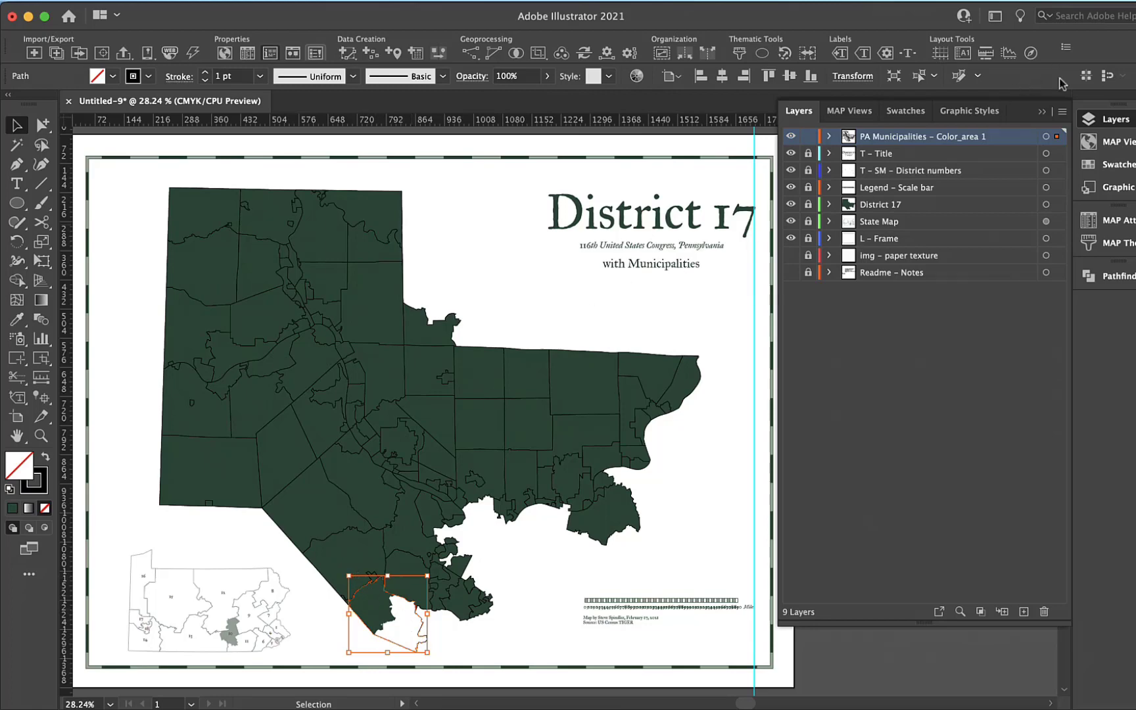
Create a new layer named 'In and out of district'
click(1063, 113)
click(1007, 117)
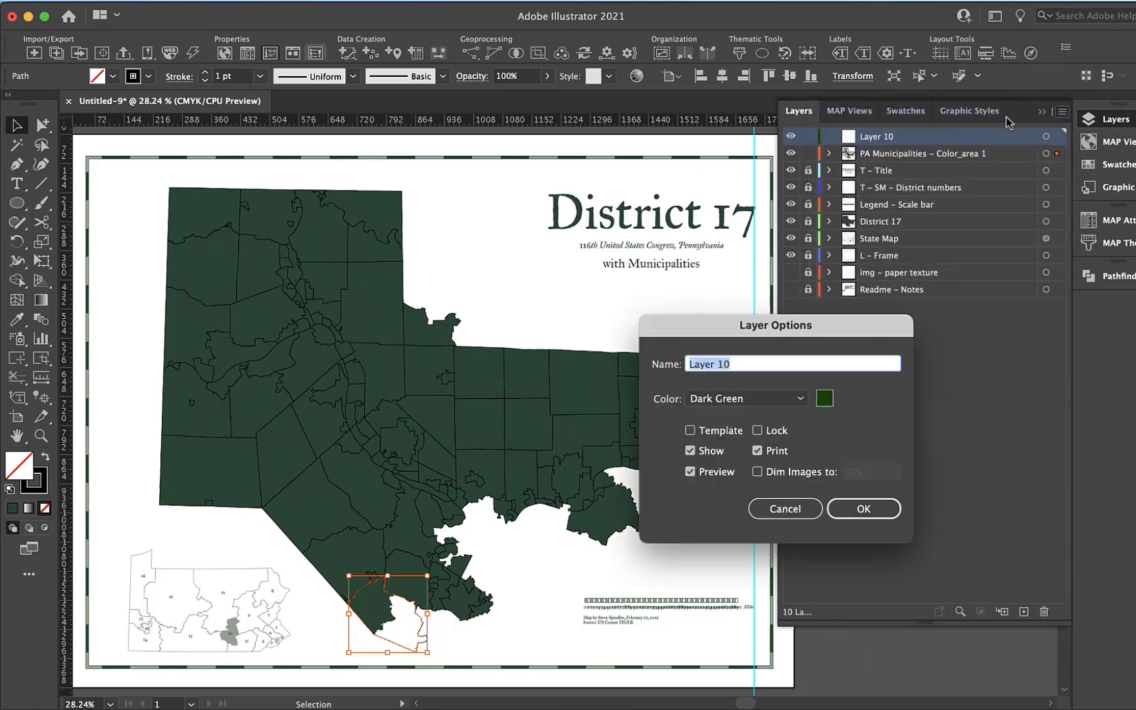
text(In and out of district)
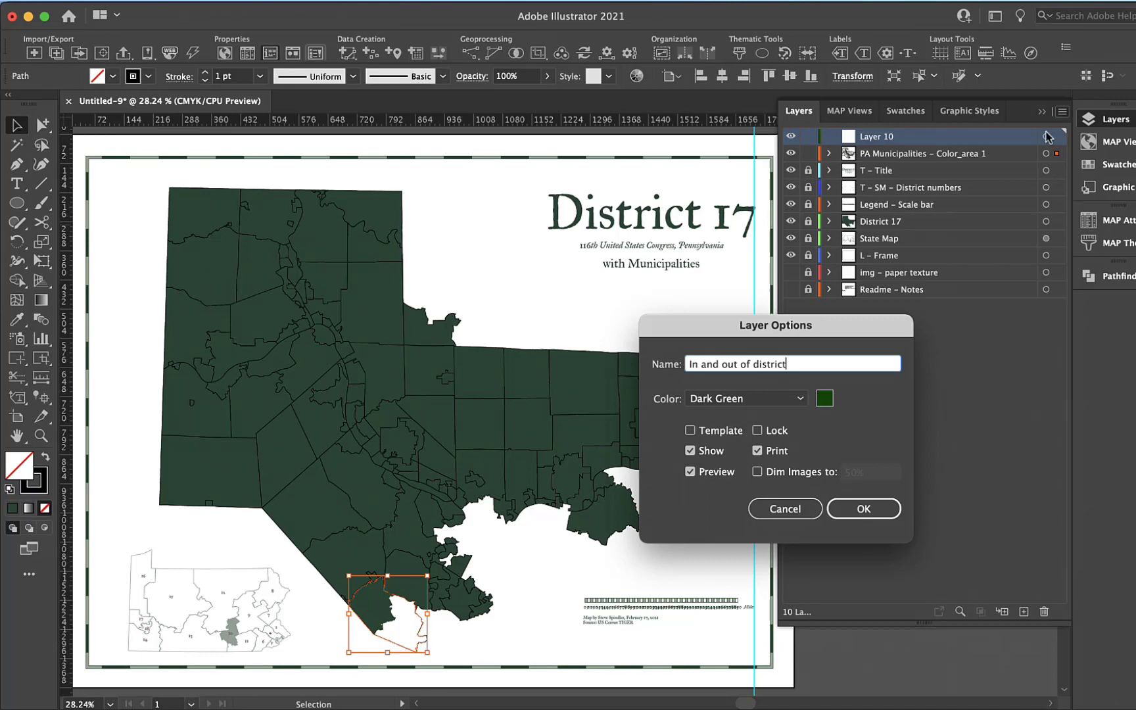
click(881, 509)
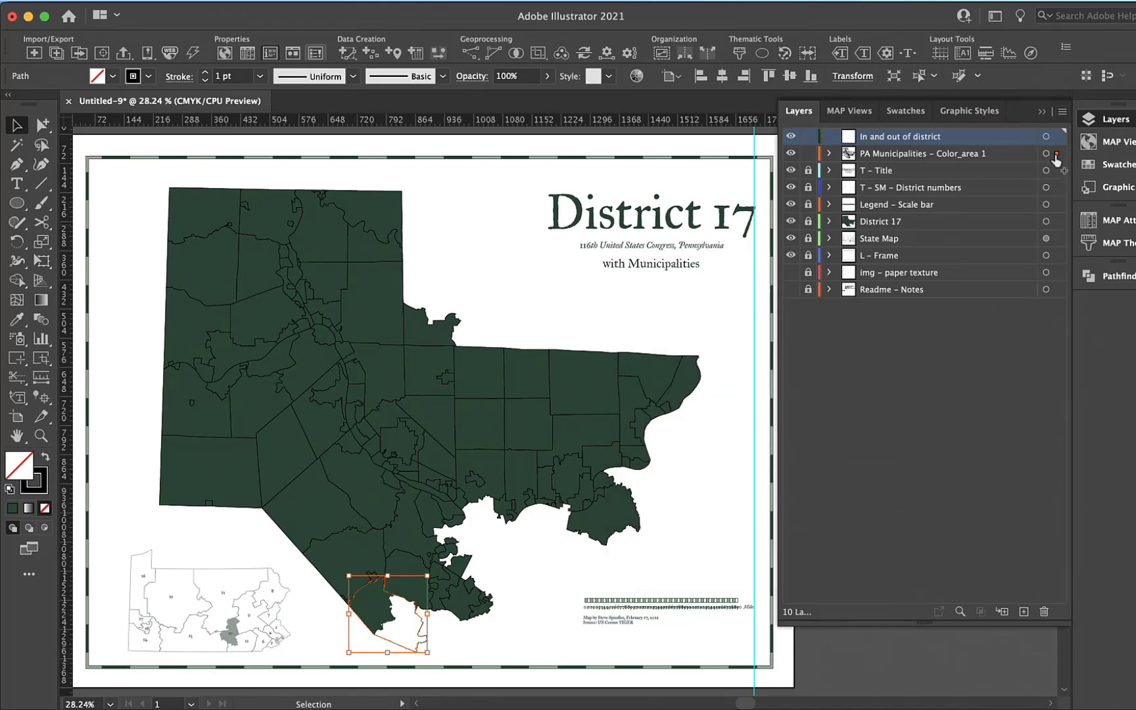
Move the straddling municipality and the unlocked District 17 shape into the new layer
drag(1057, 154, 1057, 136)
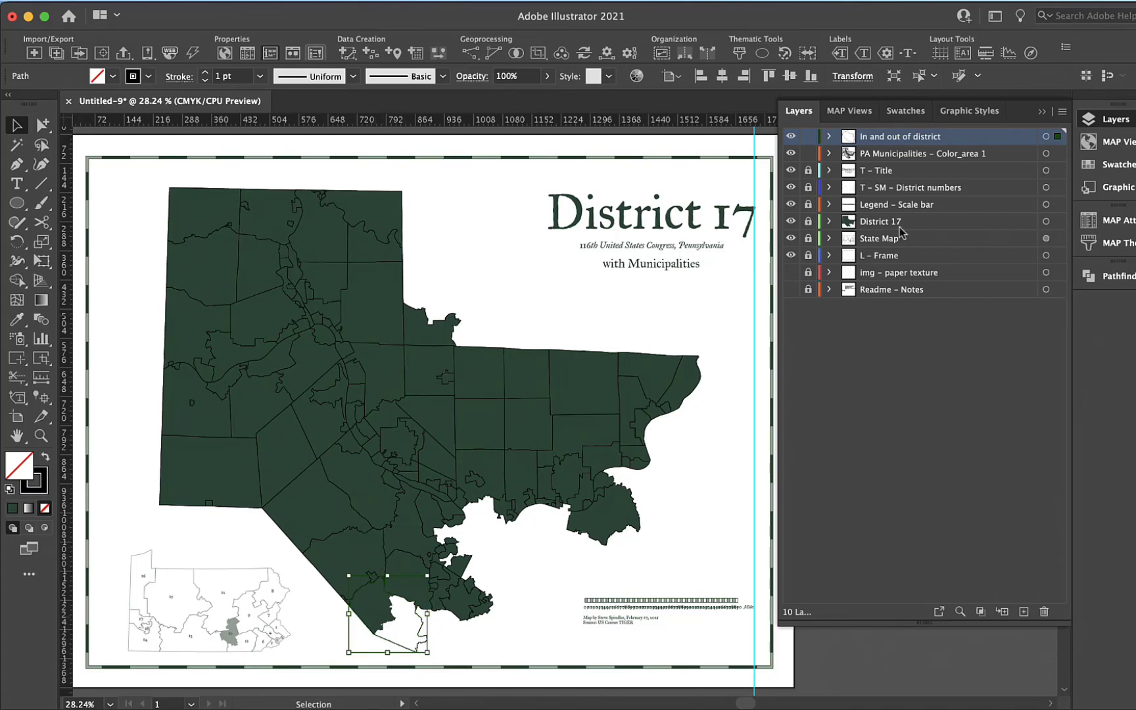
click(808, 221)
click(588, 438)
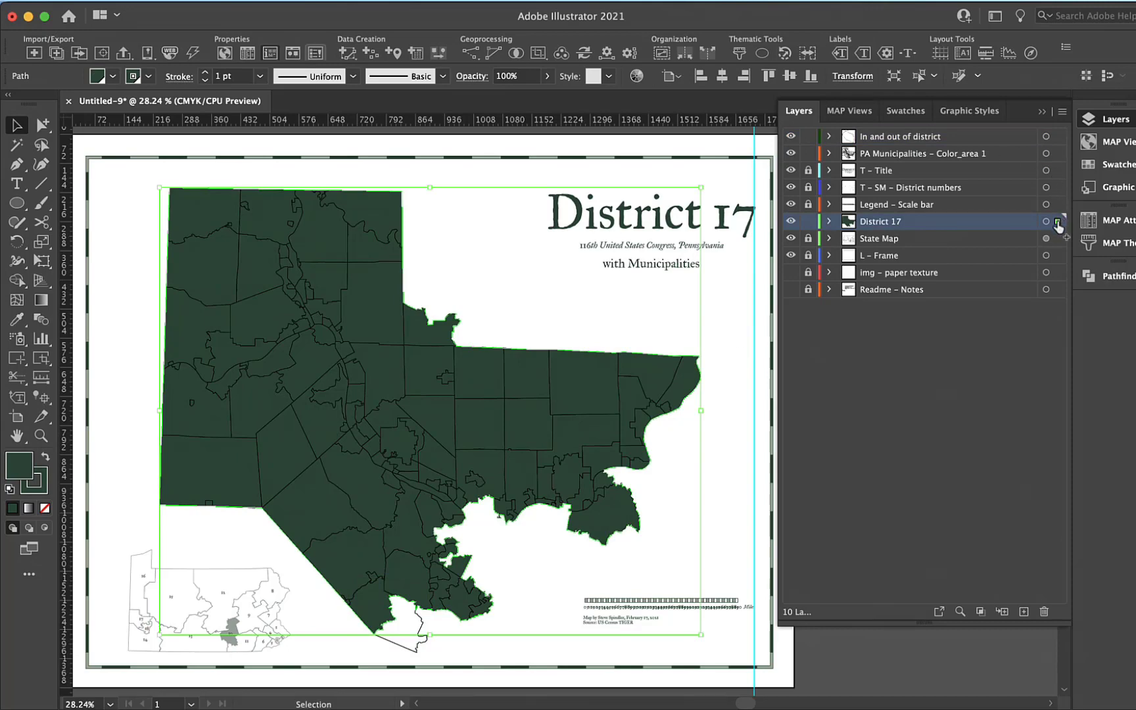
drag(1058, 225, 1055, 148)
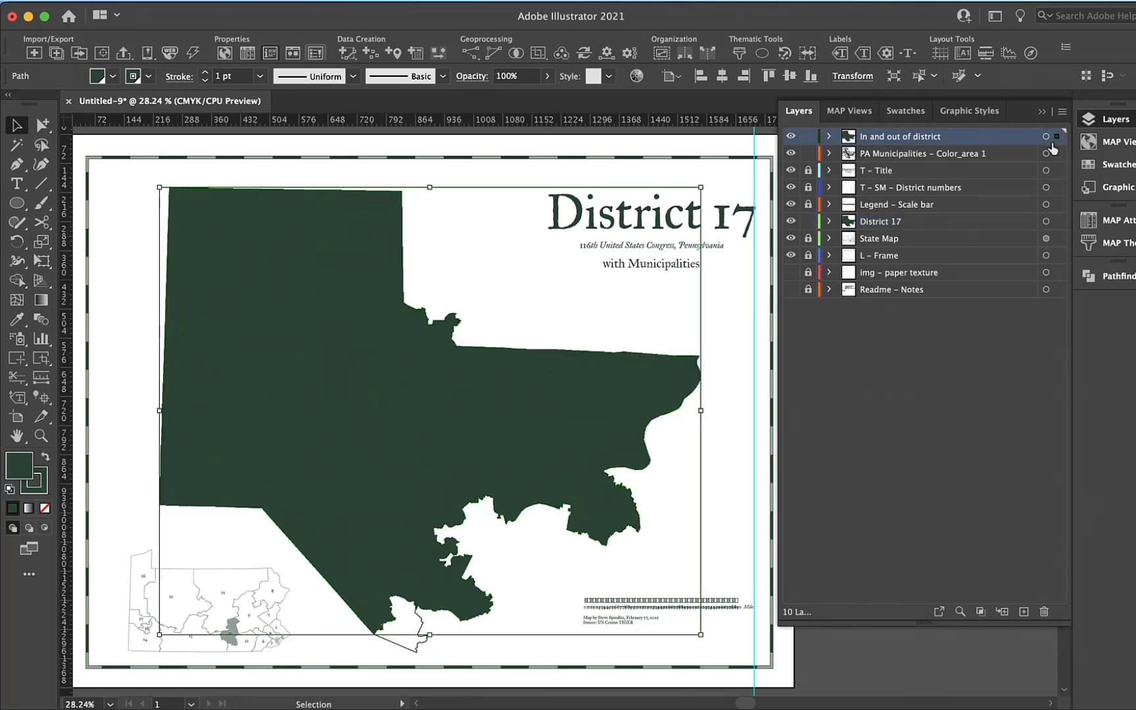
Lock PA Municipalities and split all editable shapes with Pathfinder Divide
click(808, 153)
key(super+a)
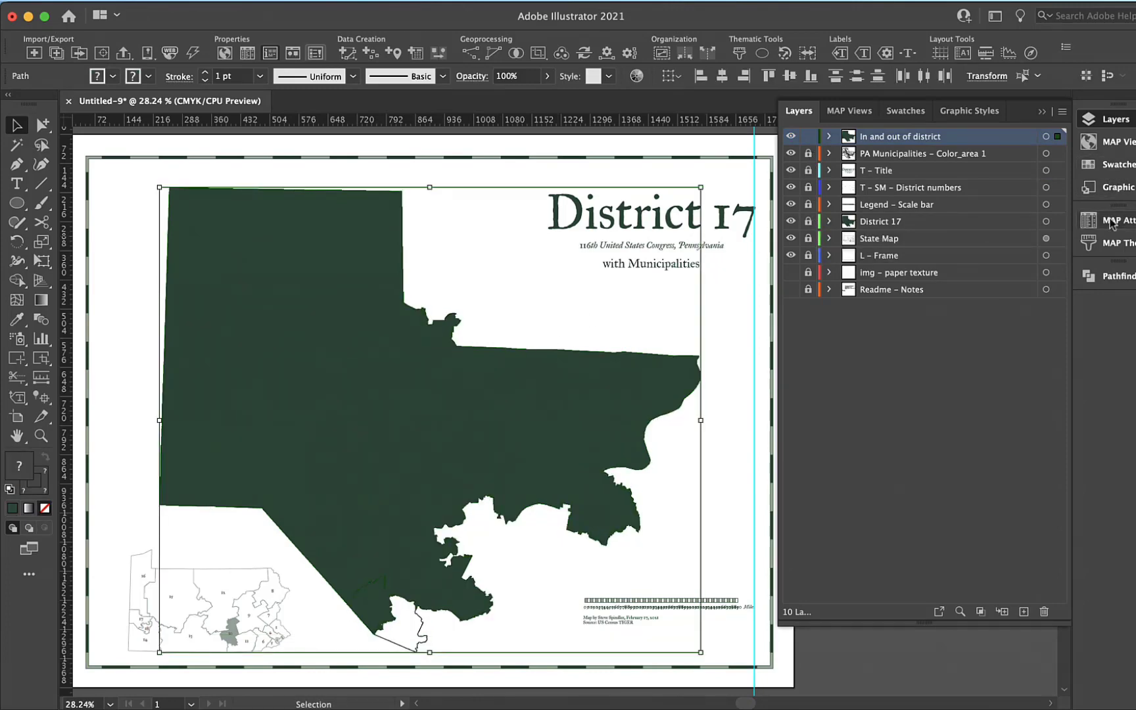
click(1100, 277)
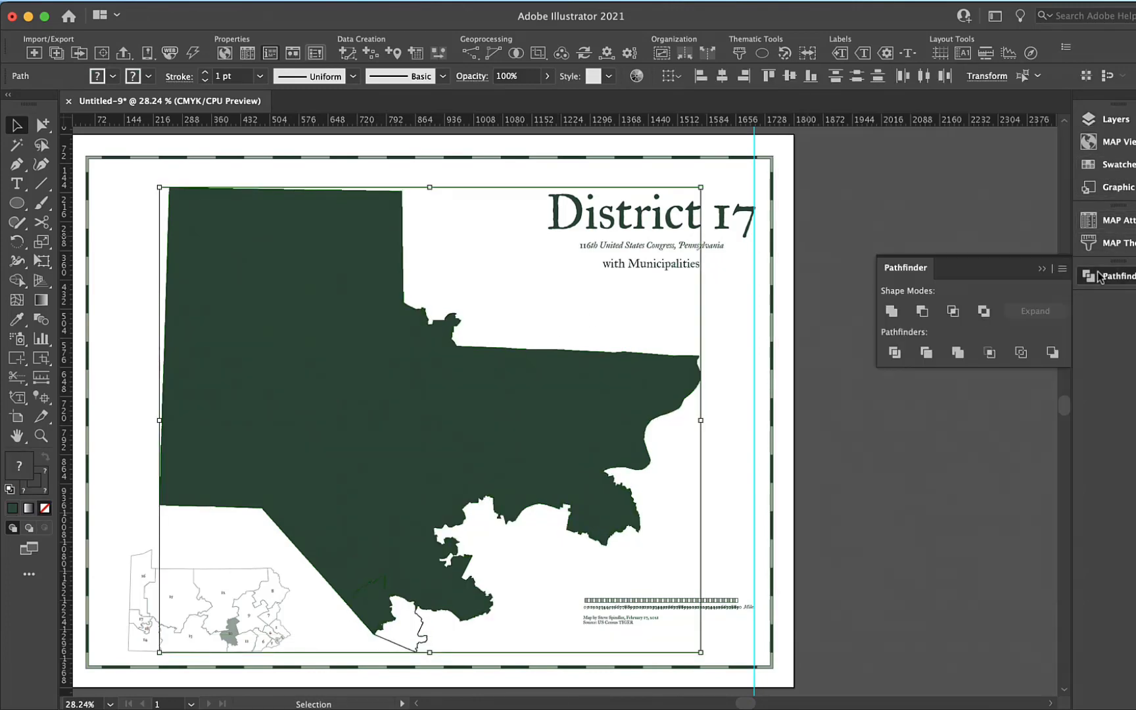
click(894, 353)
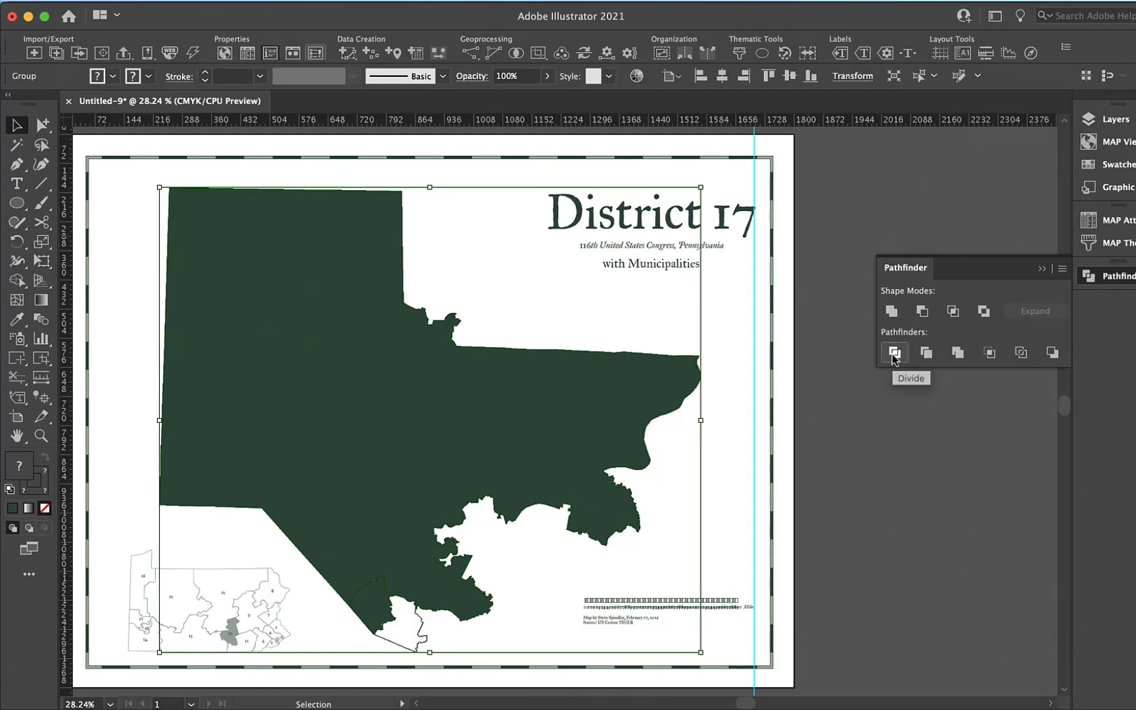
Remove the solid district piece and select the municipality piece inside the district
click(42, 125)
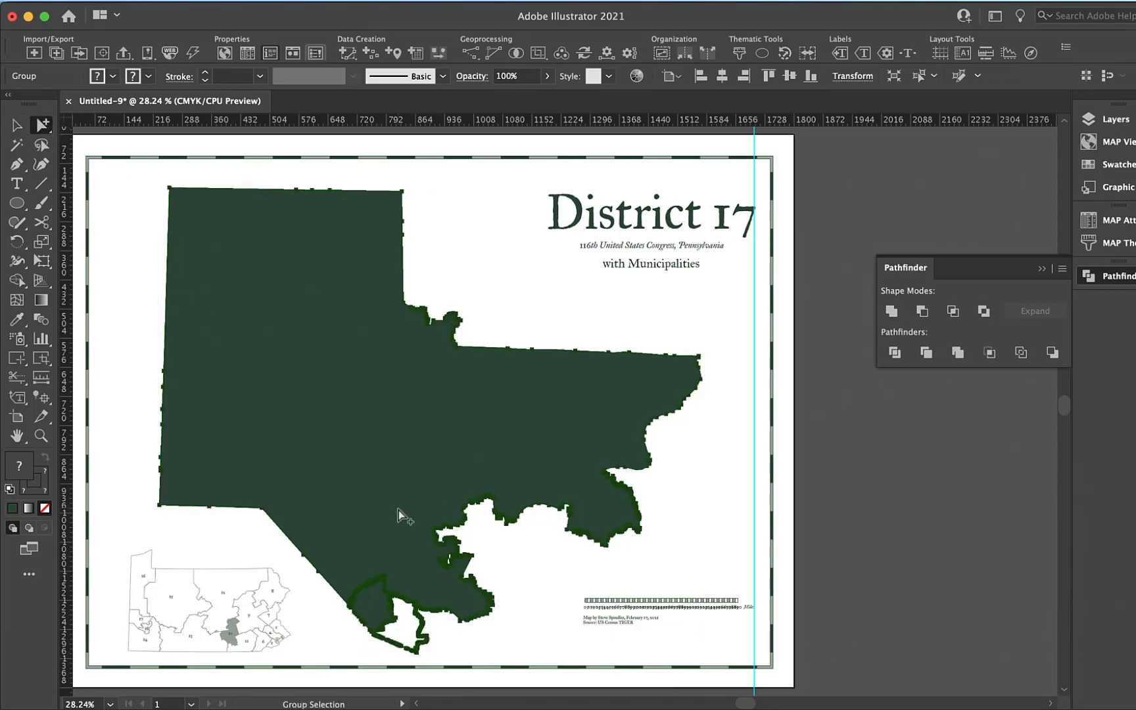
click(437, 628)
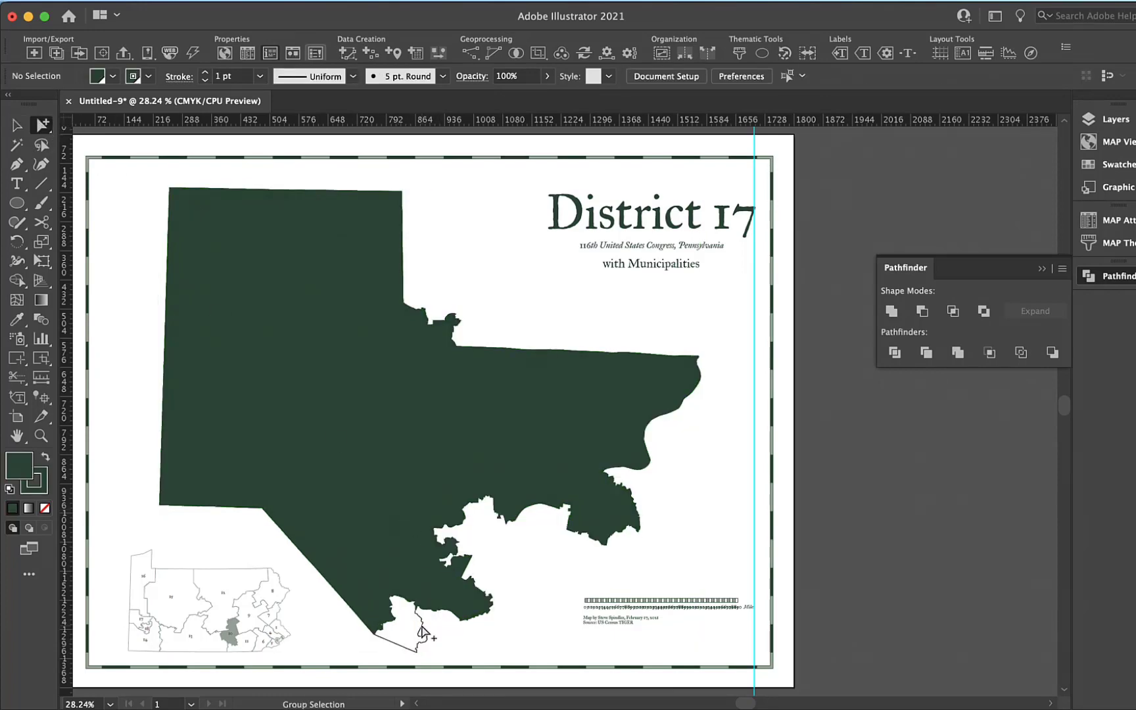
click(418, 629)
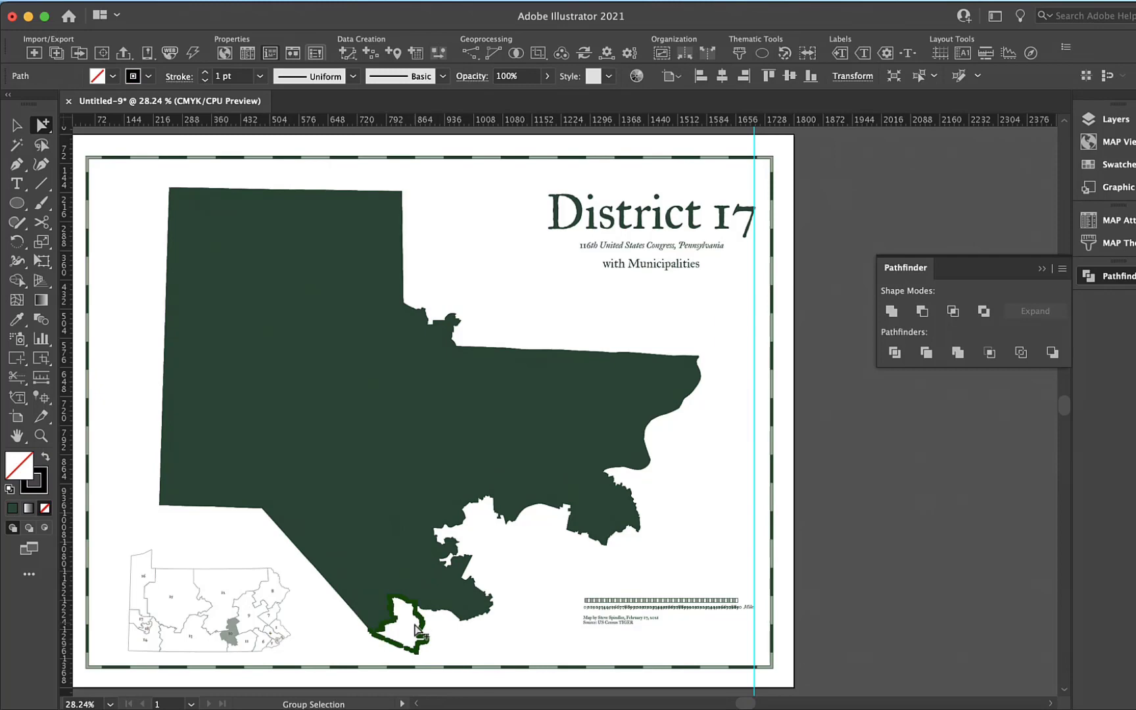
key(super)
click(416, 630)
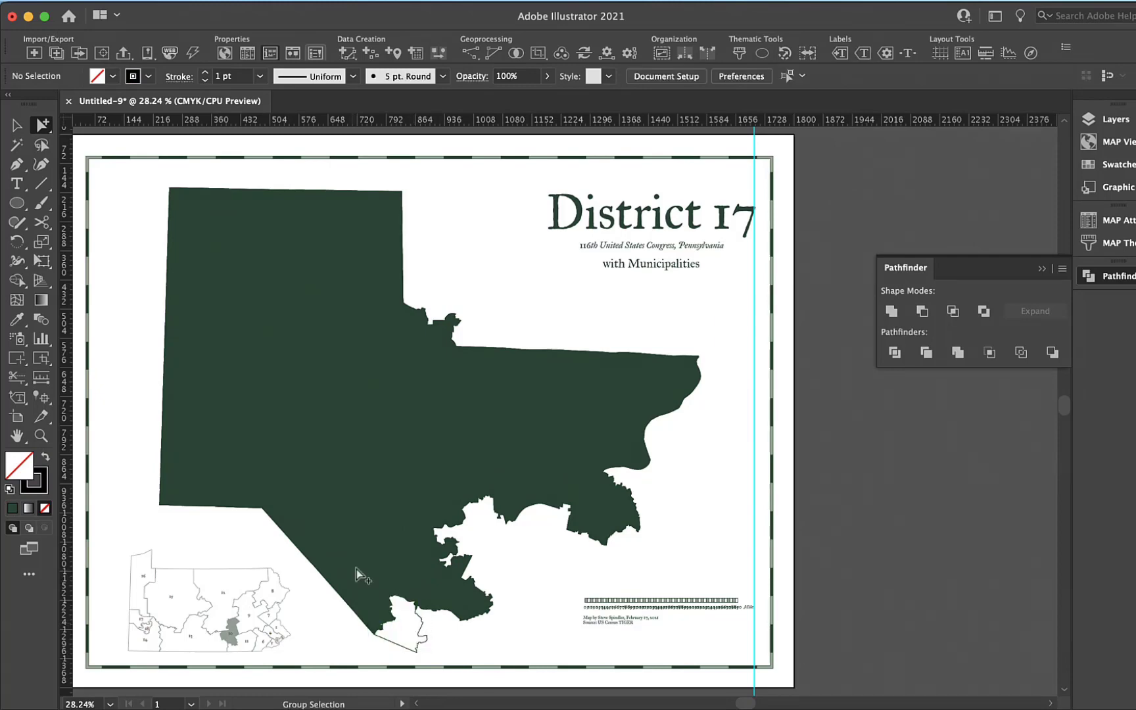
click(378, 532)
key(super+shift+a)
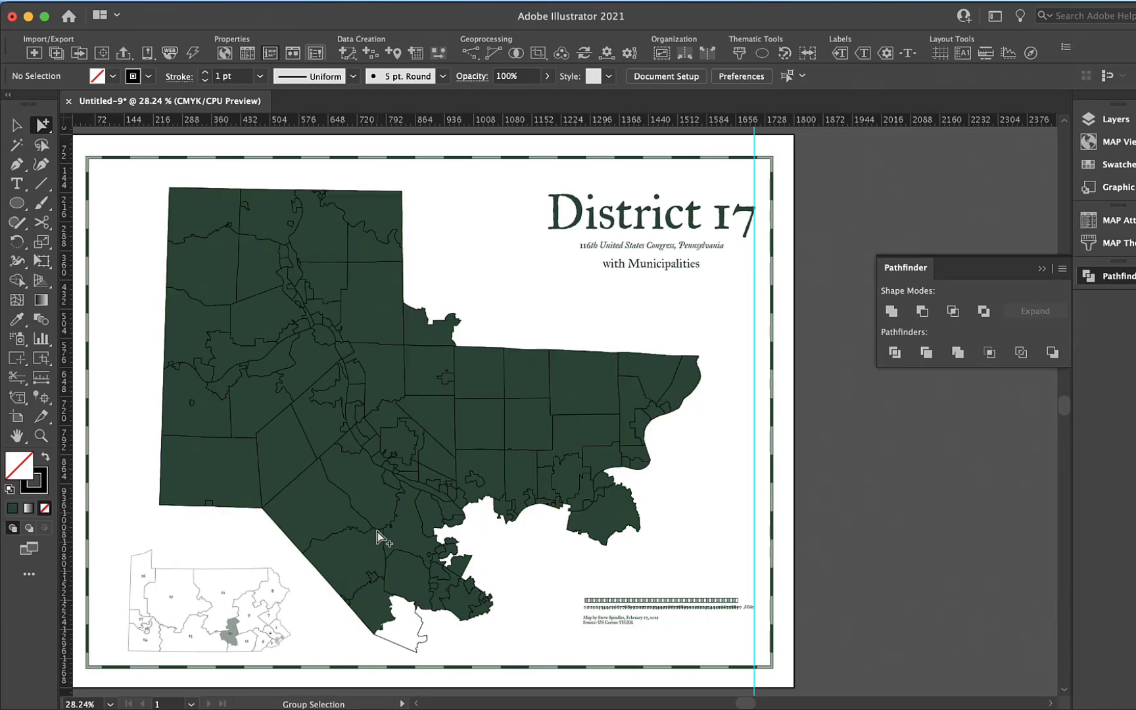
click(378, 538)
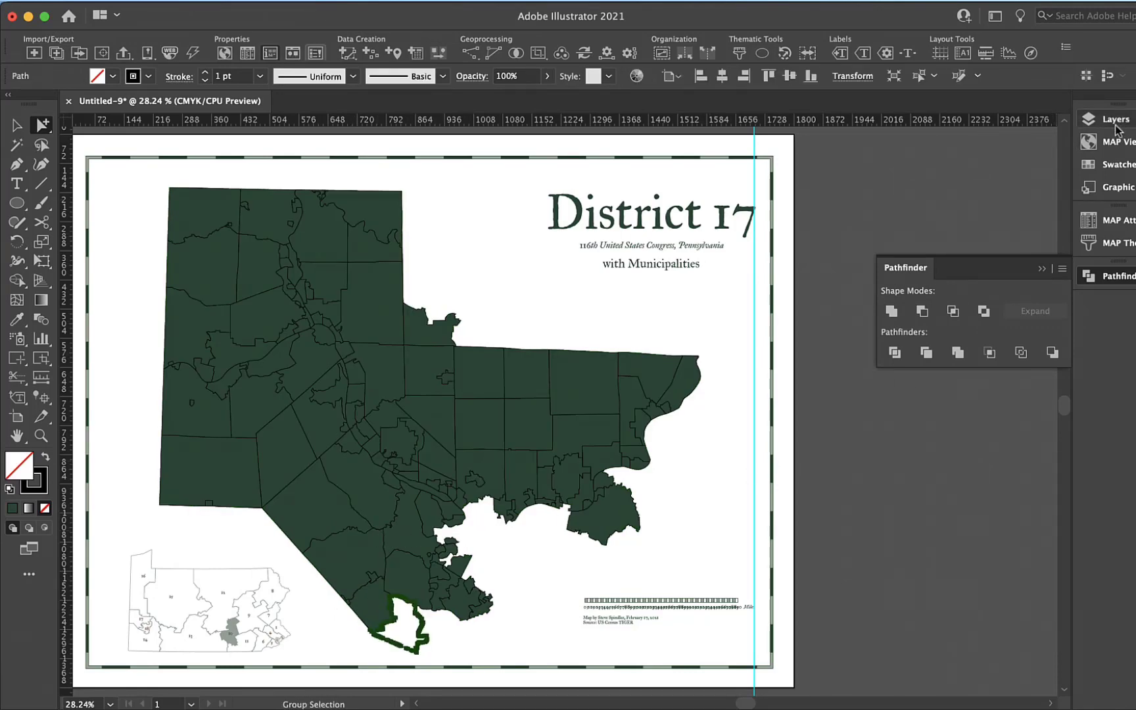
Give the split municipality piece the Split Municipality graphic style with Multiply blend mode
click(1118, 188)
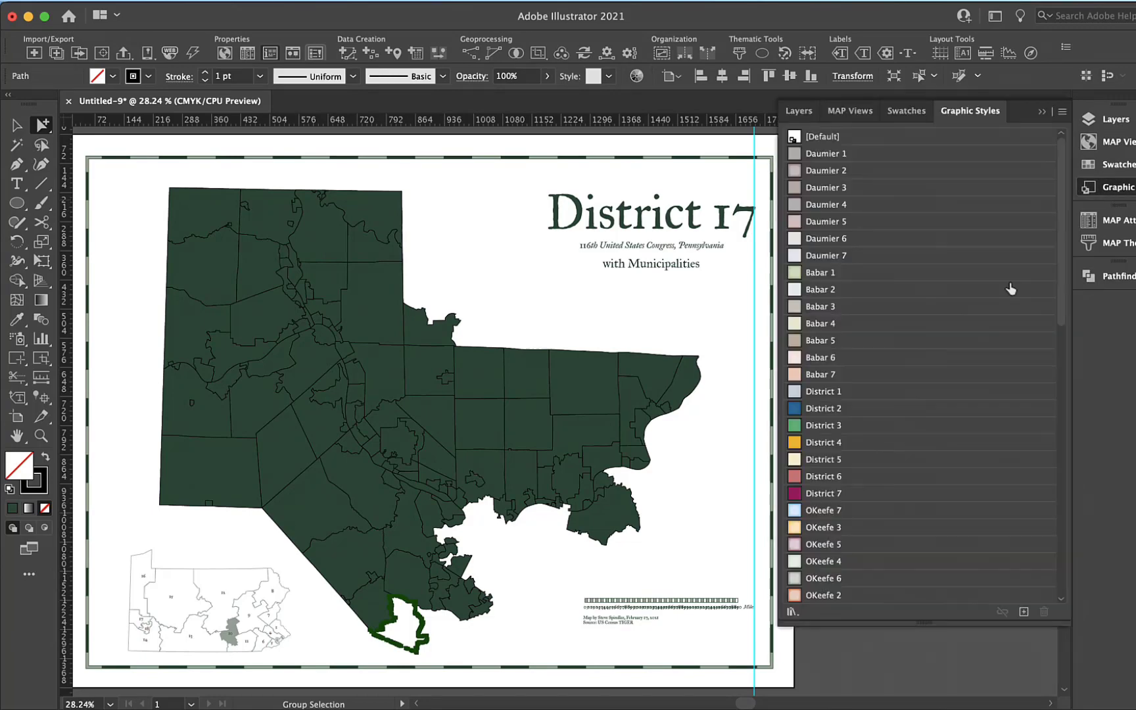
scroll(920, 469, down, 15)
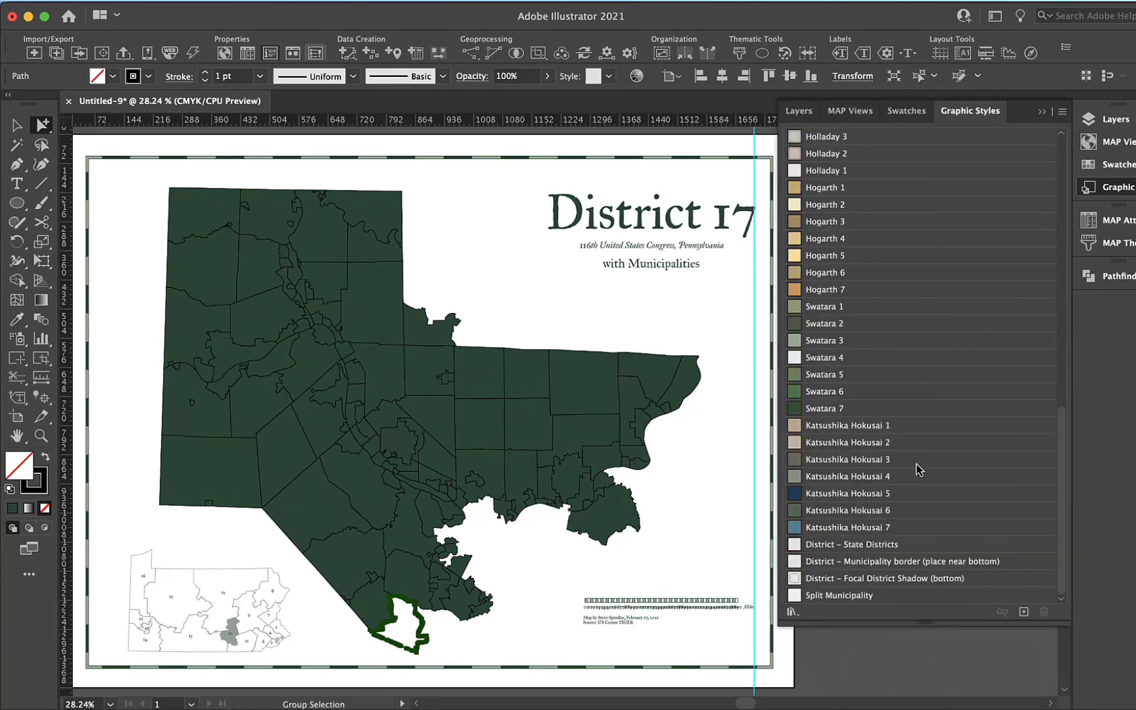
click(816, 595)
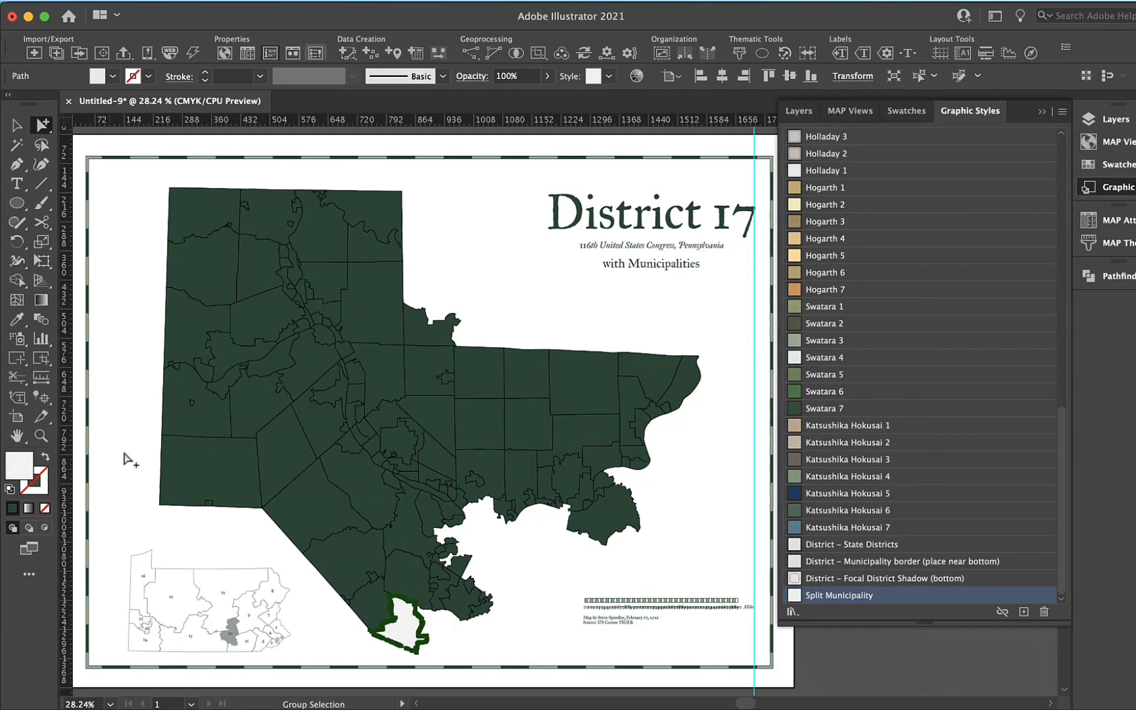
key(z)
drag(311, 539, 510, 657)
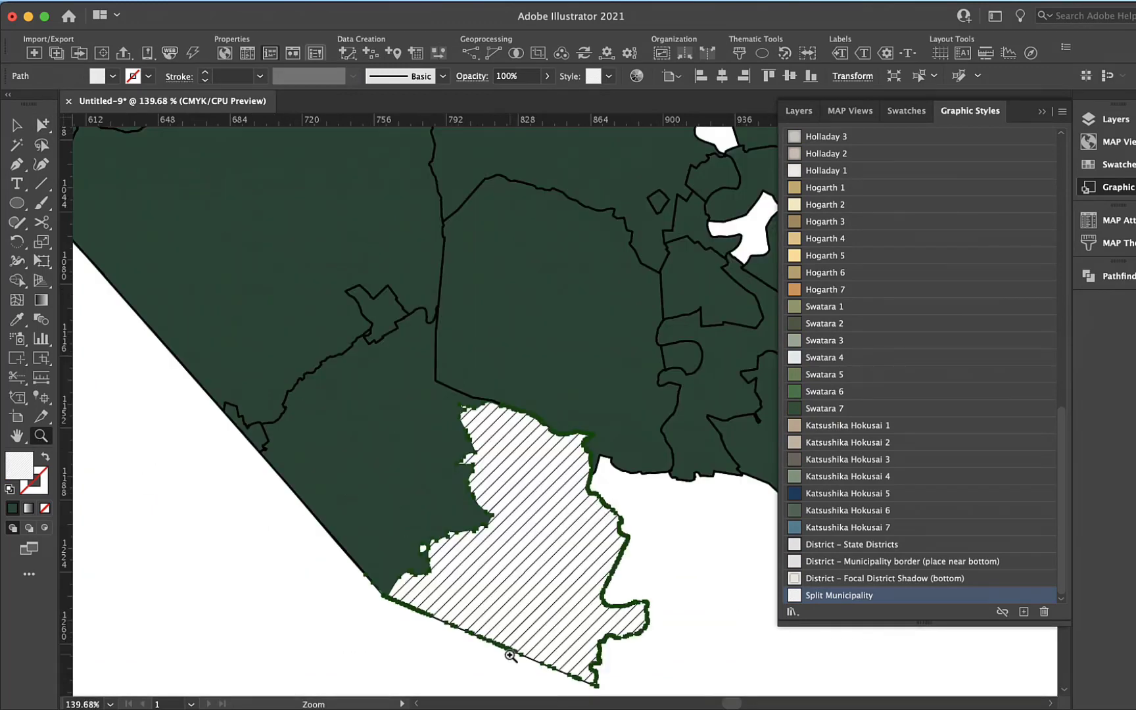
click(479, 78)
click(372, 104)
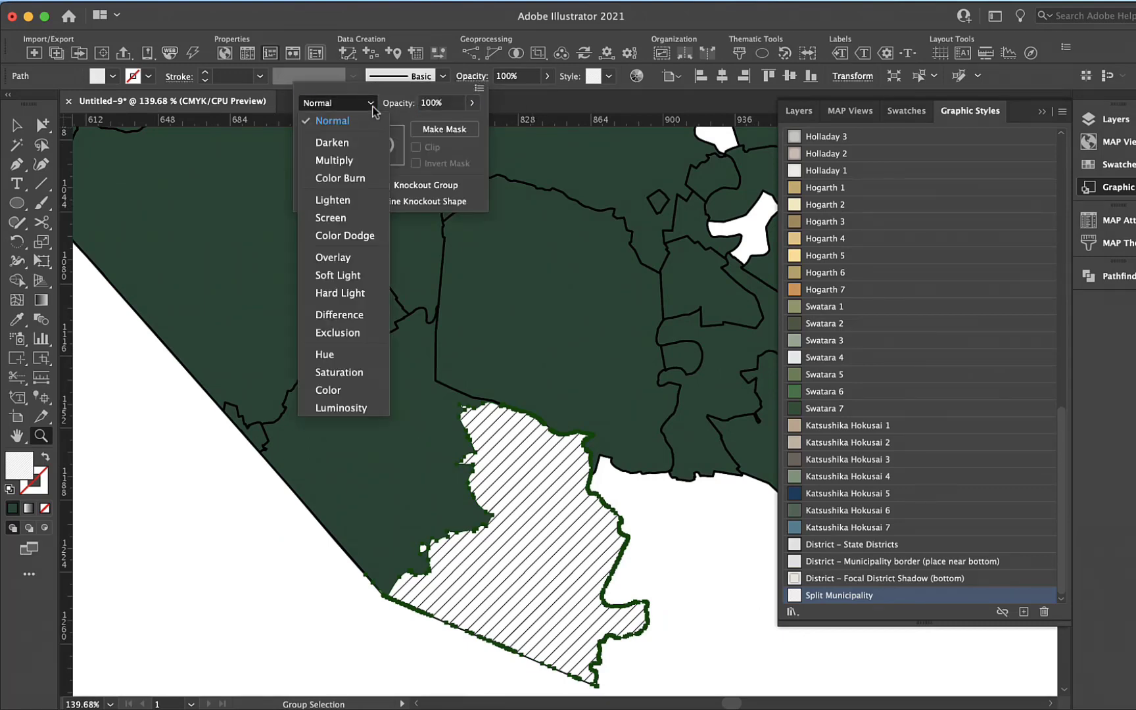
click(352, 157)
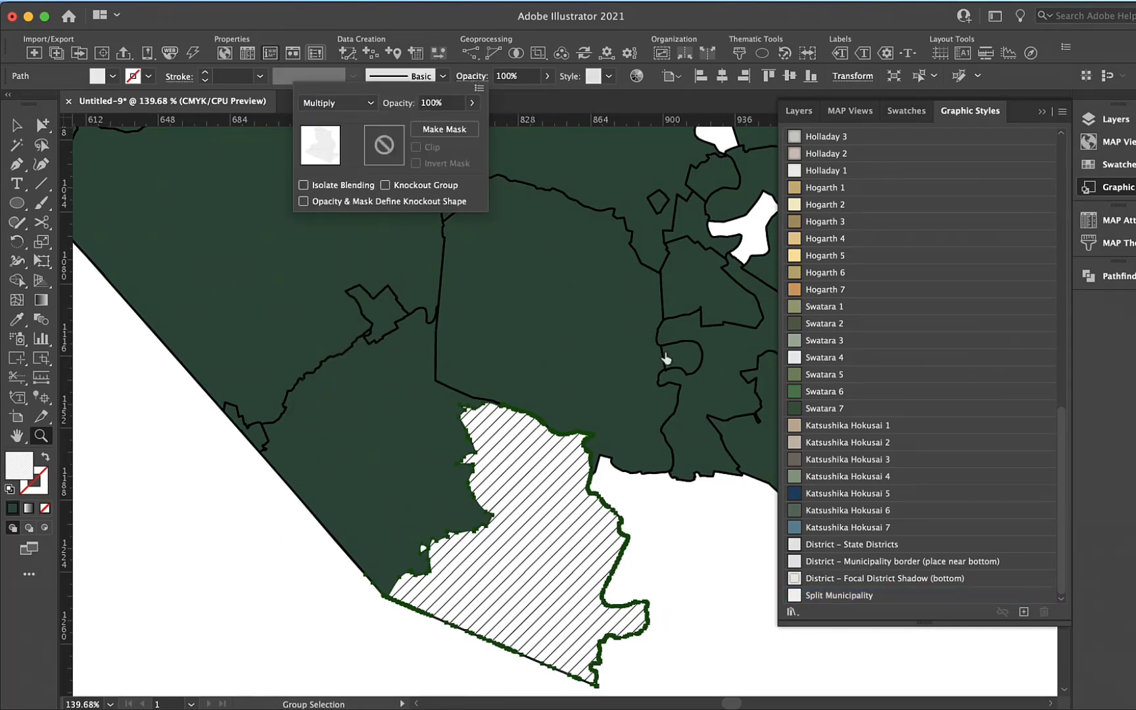
click(806, 117)
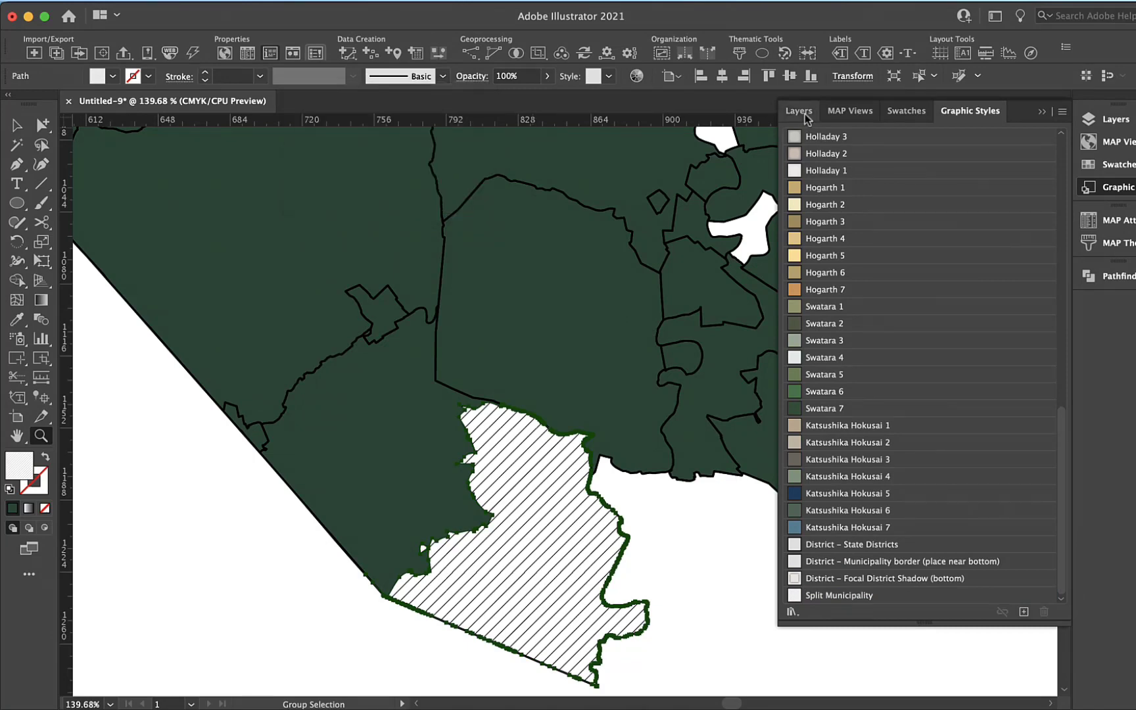
Lock In and out of district, unlock PA Municipalities and select all its shapes
click(806, 116)
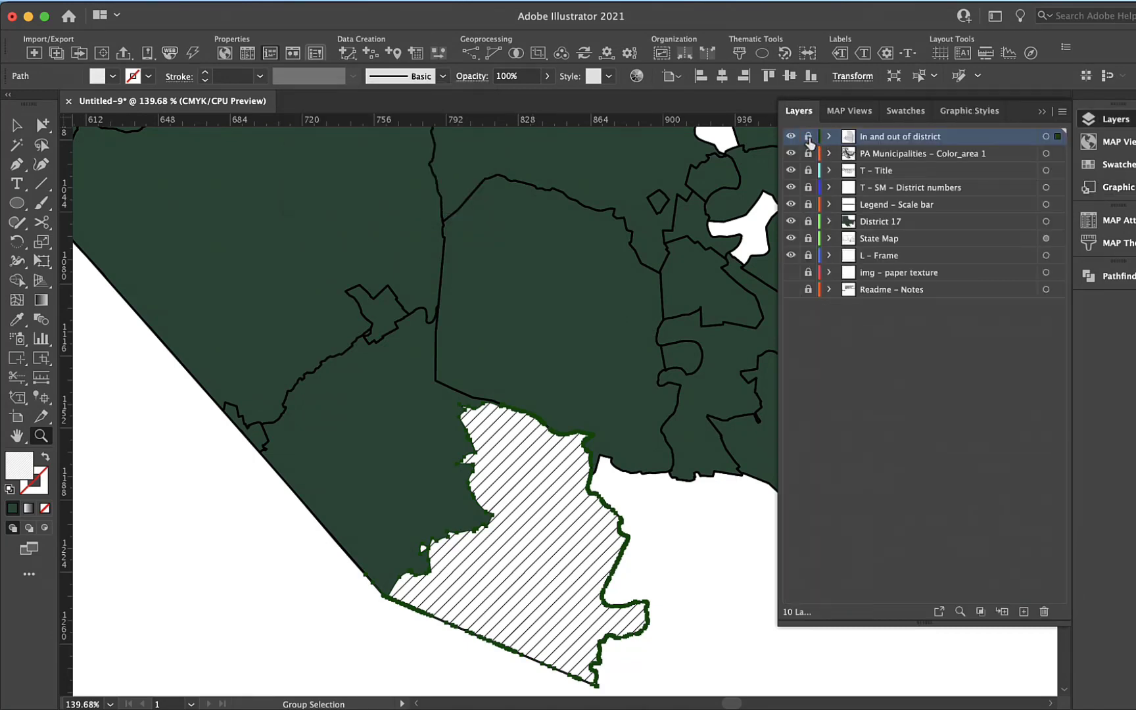
click(809, 137)
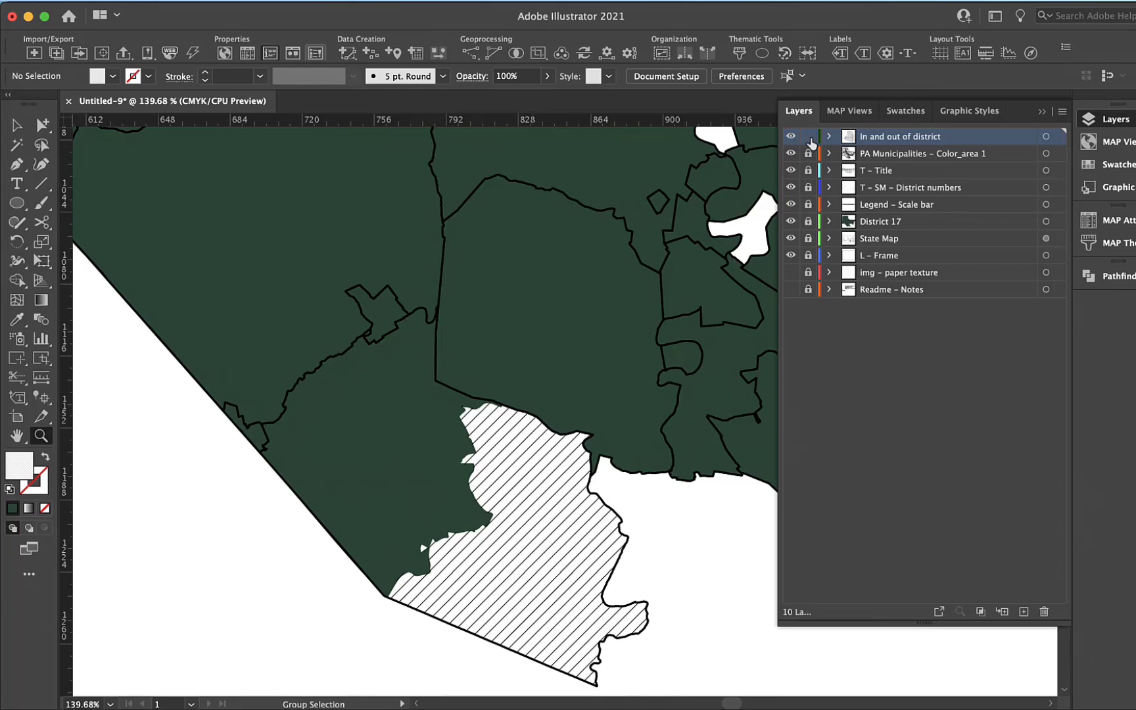
click(809, 153)
key(super+a)
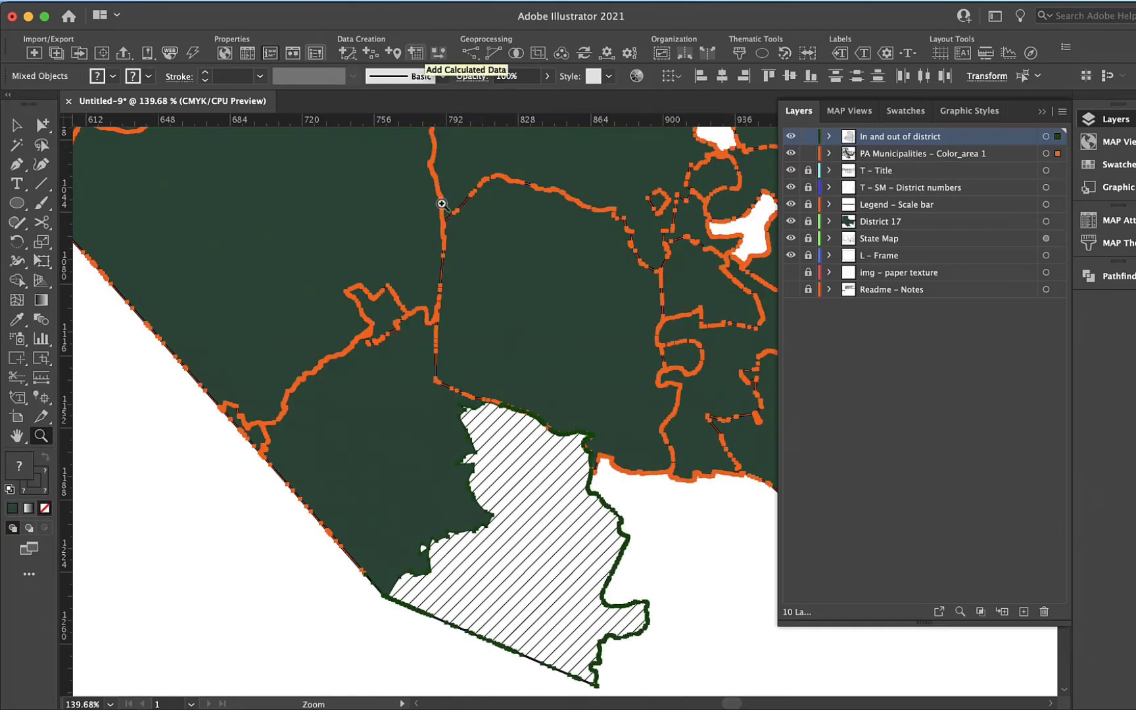
Simplify the boundary paths at 75% curve, reducing 43678 anchors to 7624, then fit the artboard
click(198, 0)
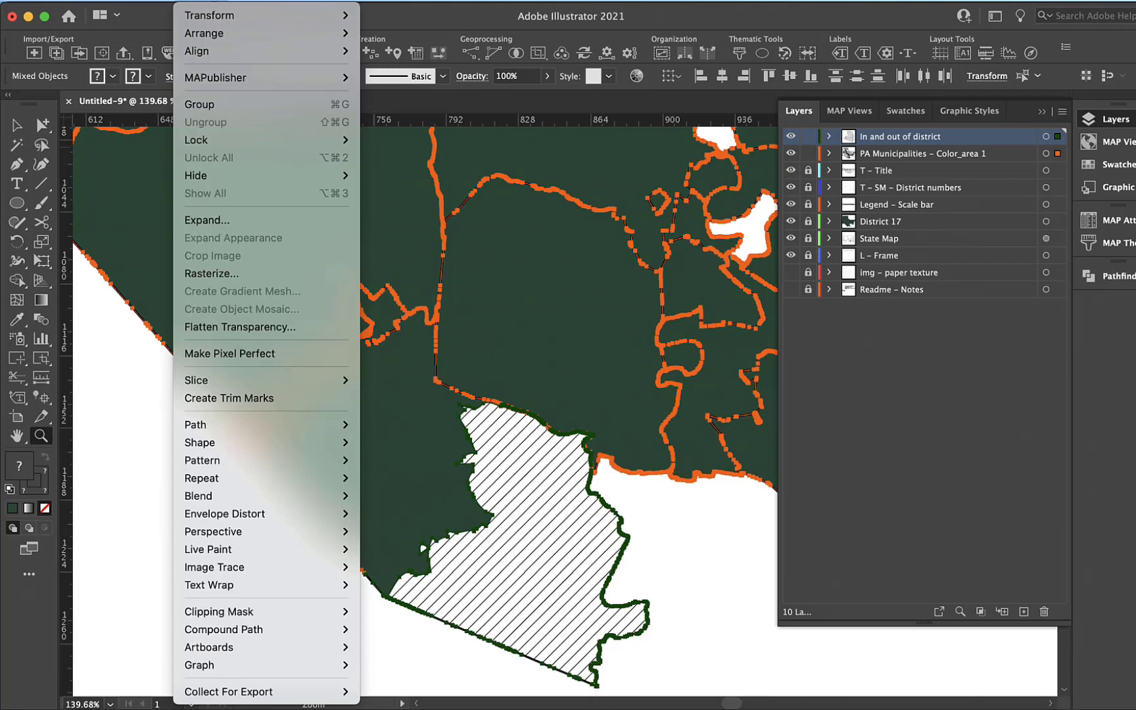
mouse_move(216, 77)
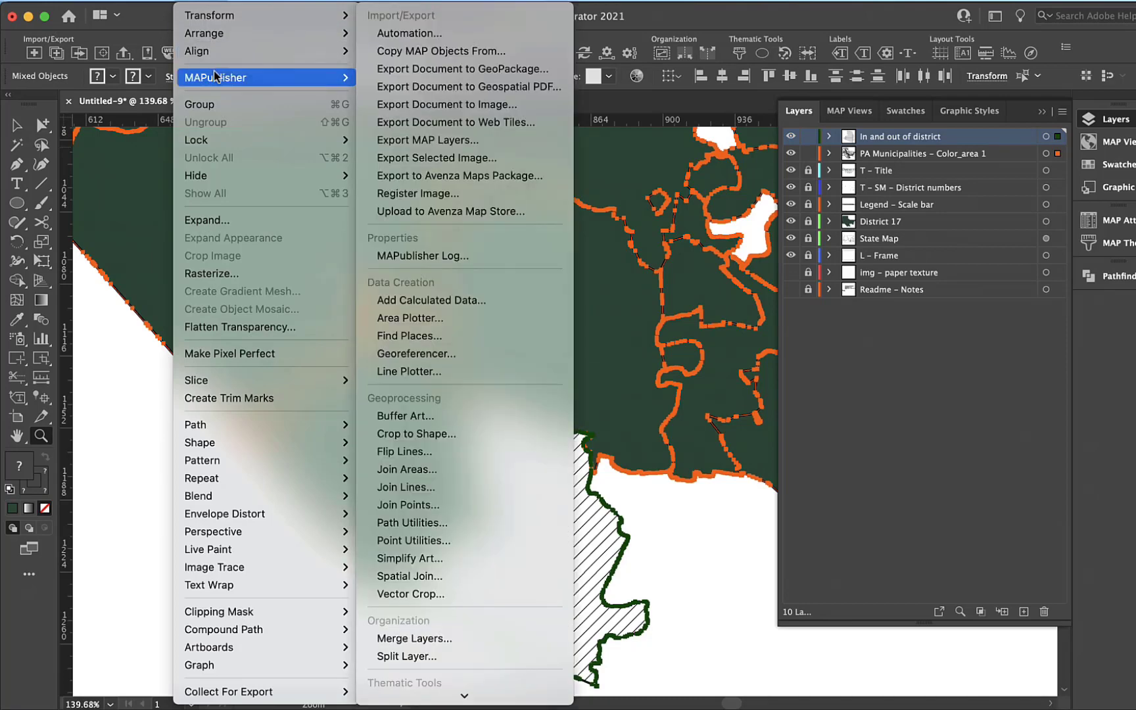
mouse_move(315, 429)
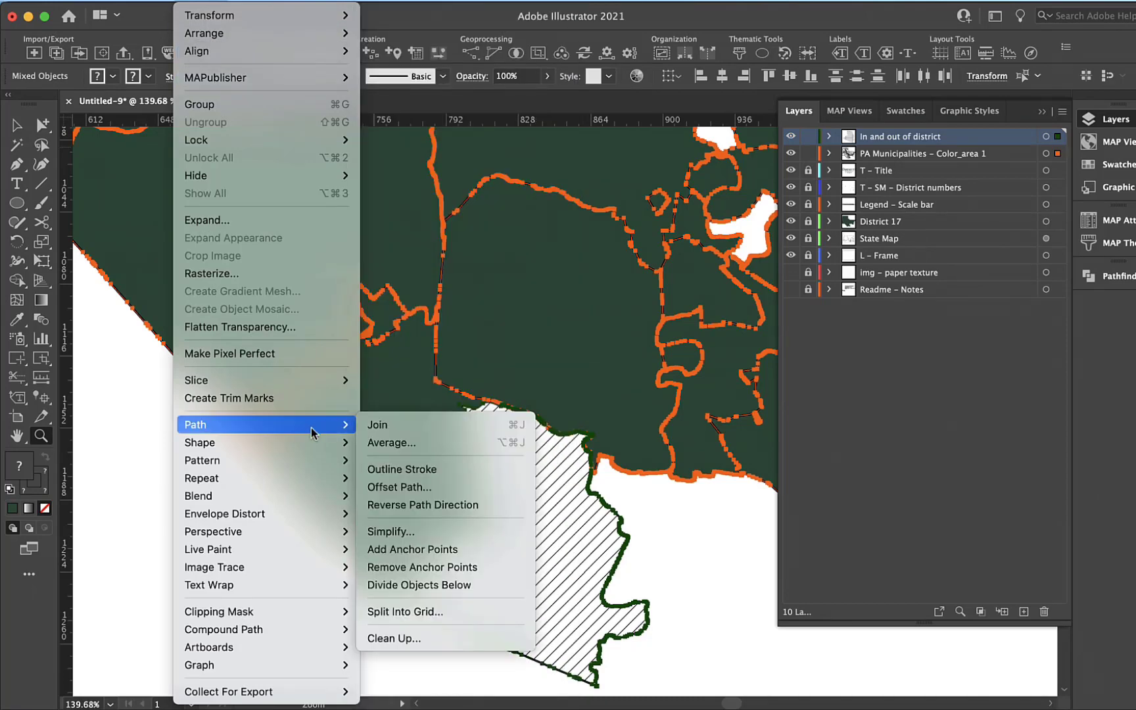
click(393, 532)
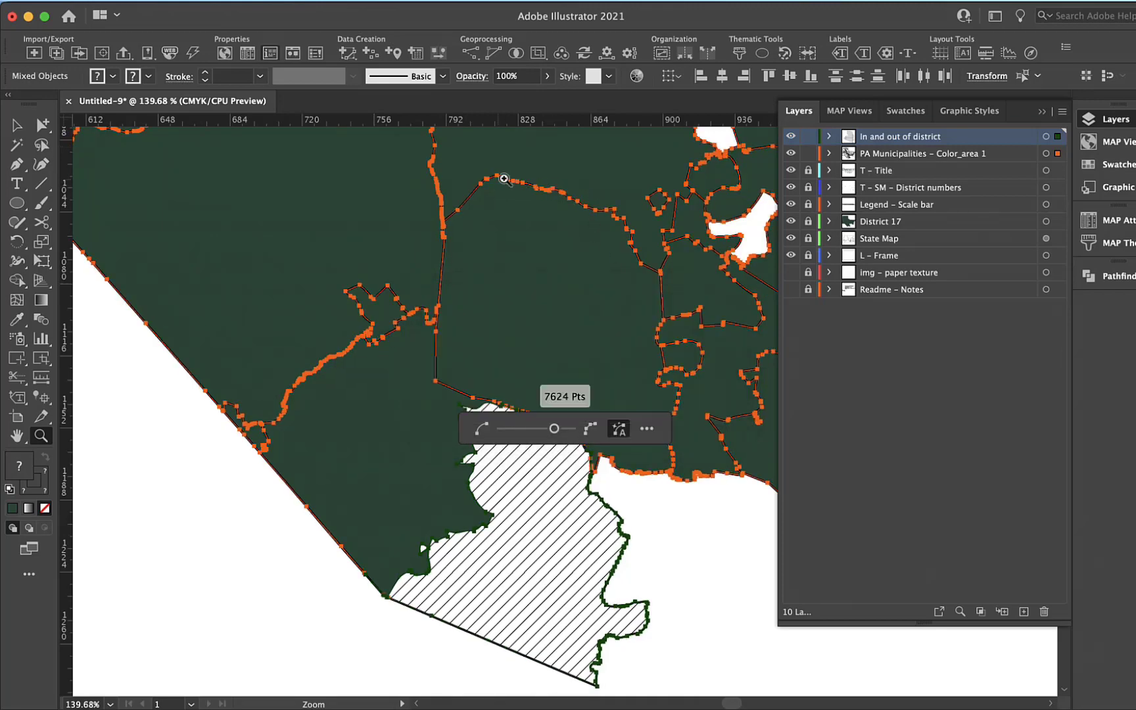
click(647, 429)
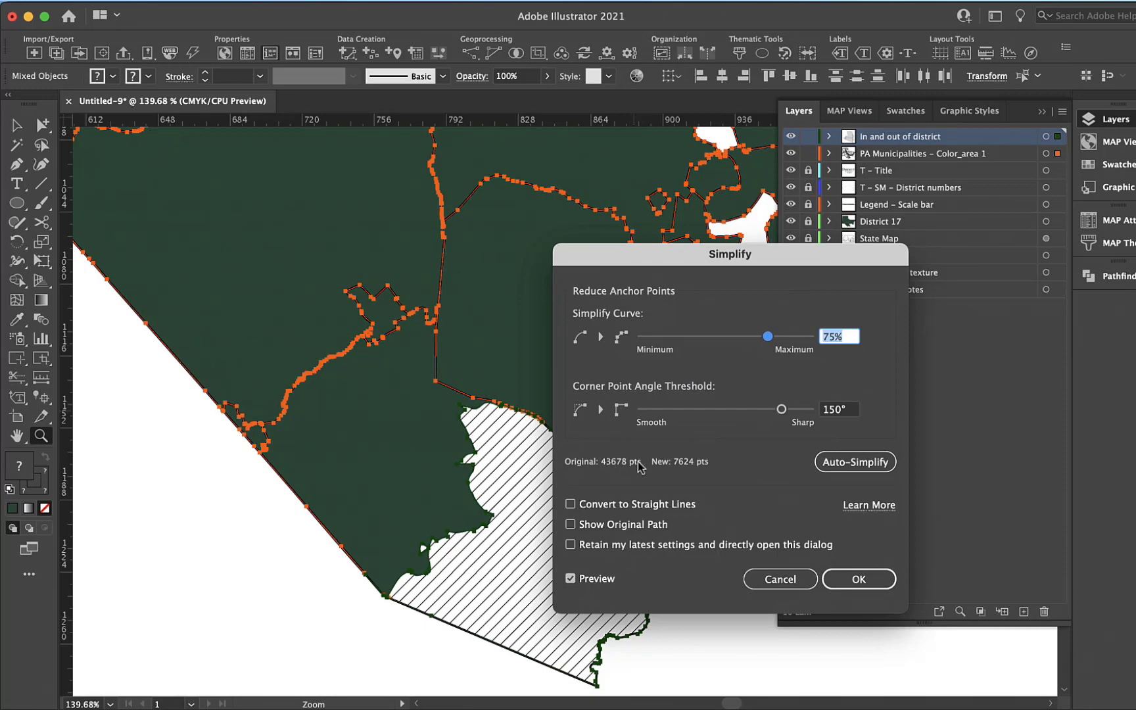
click(858, 577)
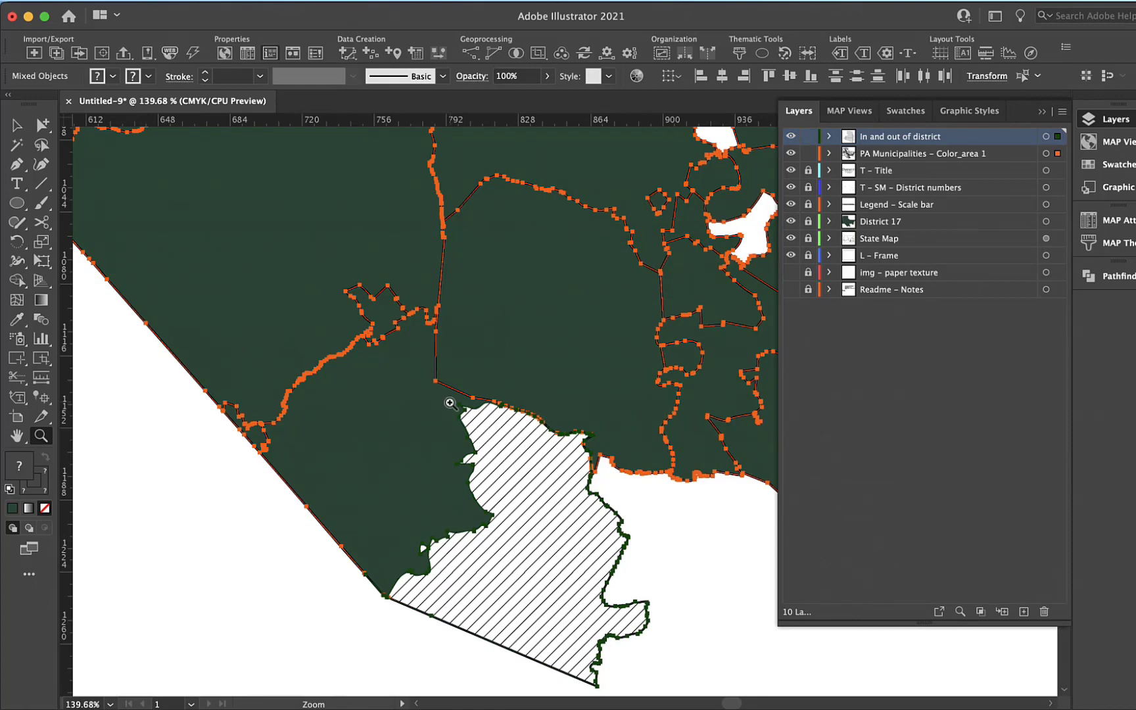
key(super+0)
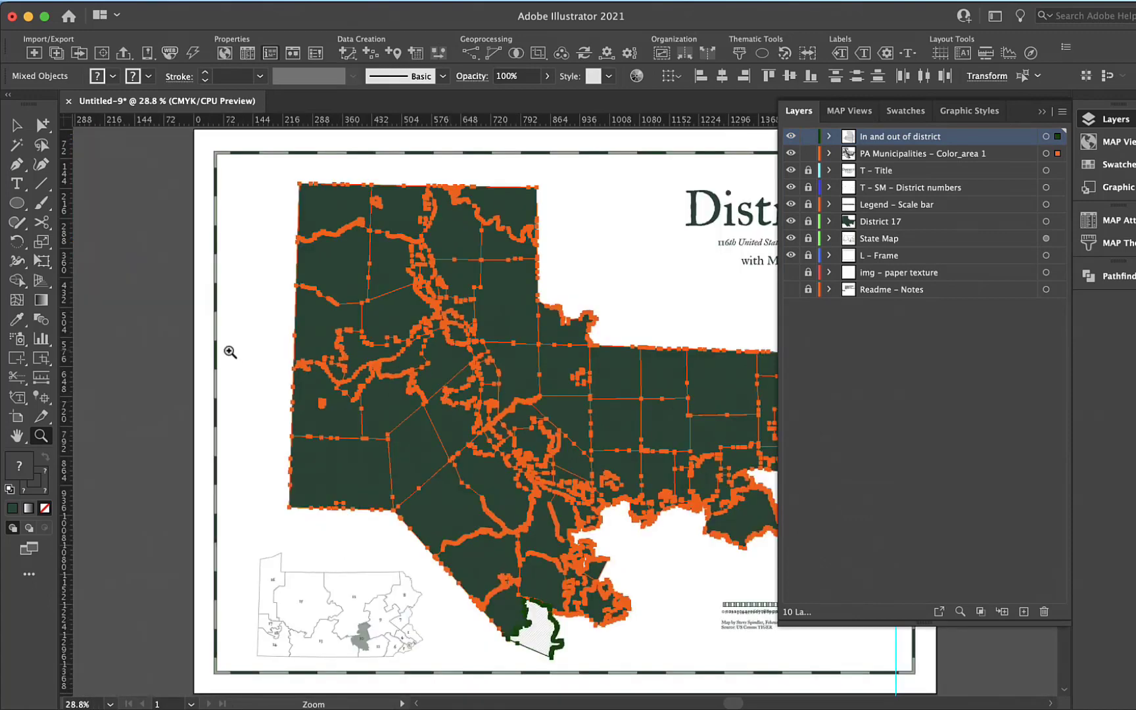
Assign the Katsushika Hokusai theme to the PA Municipalities – Color_area 1 layer
scroll(412, 345, right, 5)
scroll(411, 345, down, 2)
scroll(412, 345, up, 2)
scroll(411, 345, right, 1)
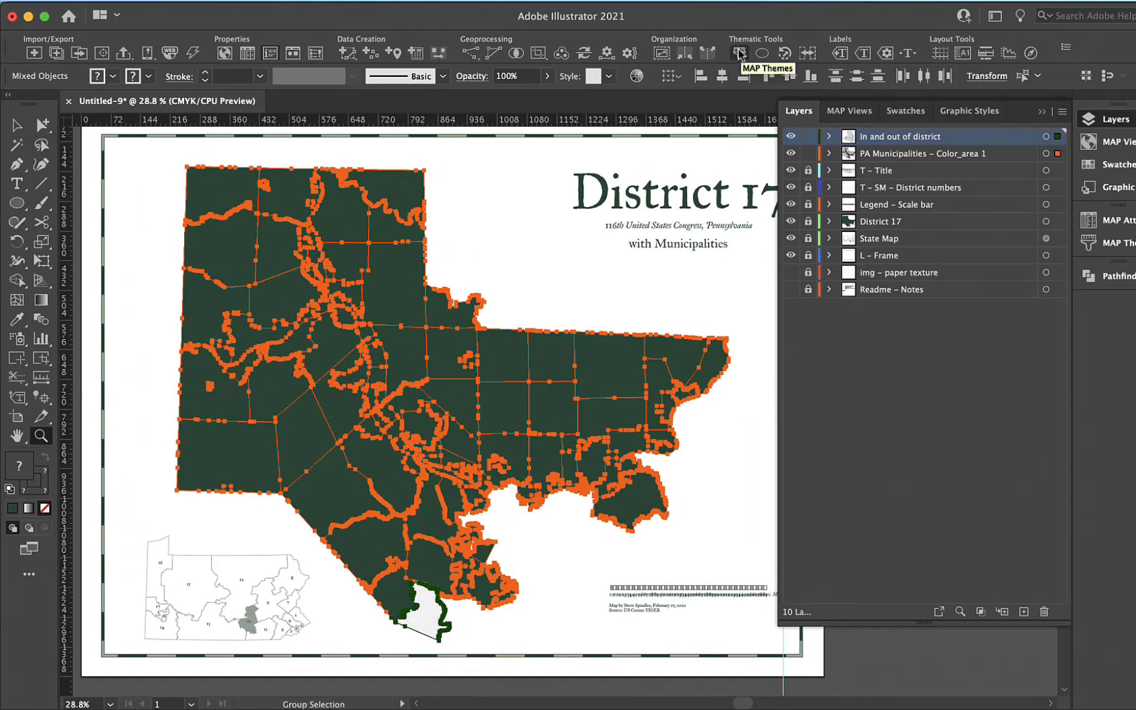
click(740, 53)
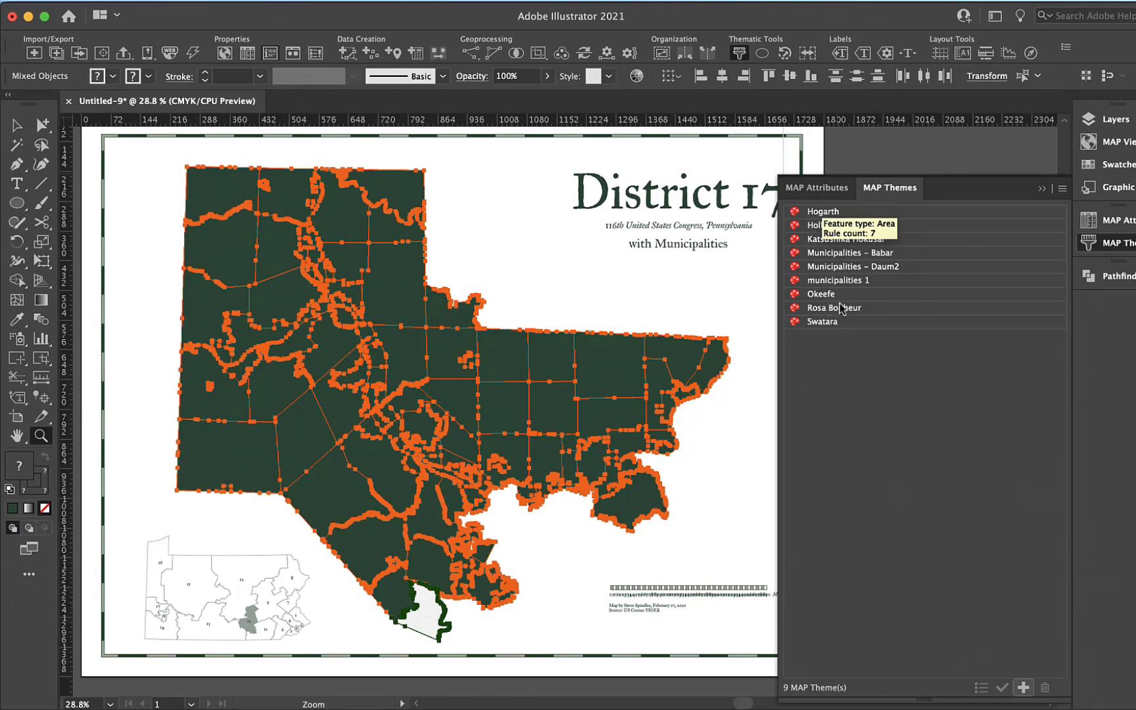
click(811, 240)
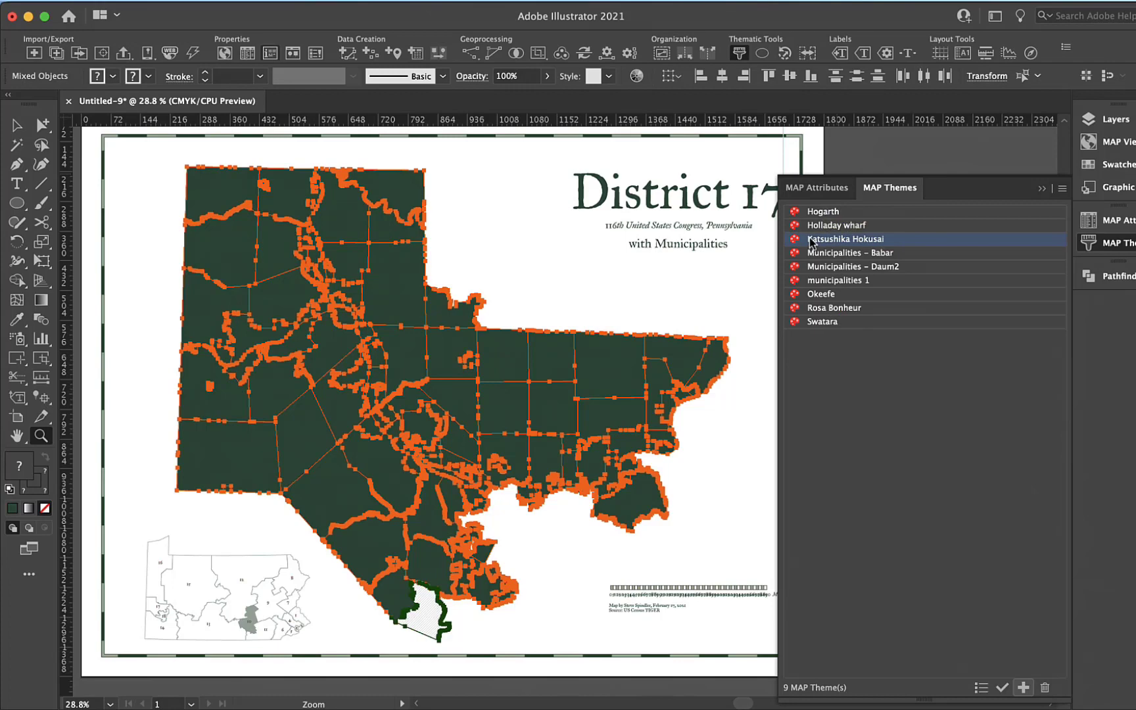
double_click(823, 244)
click(339, 165)
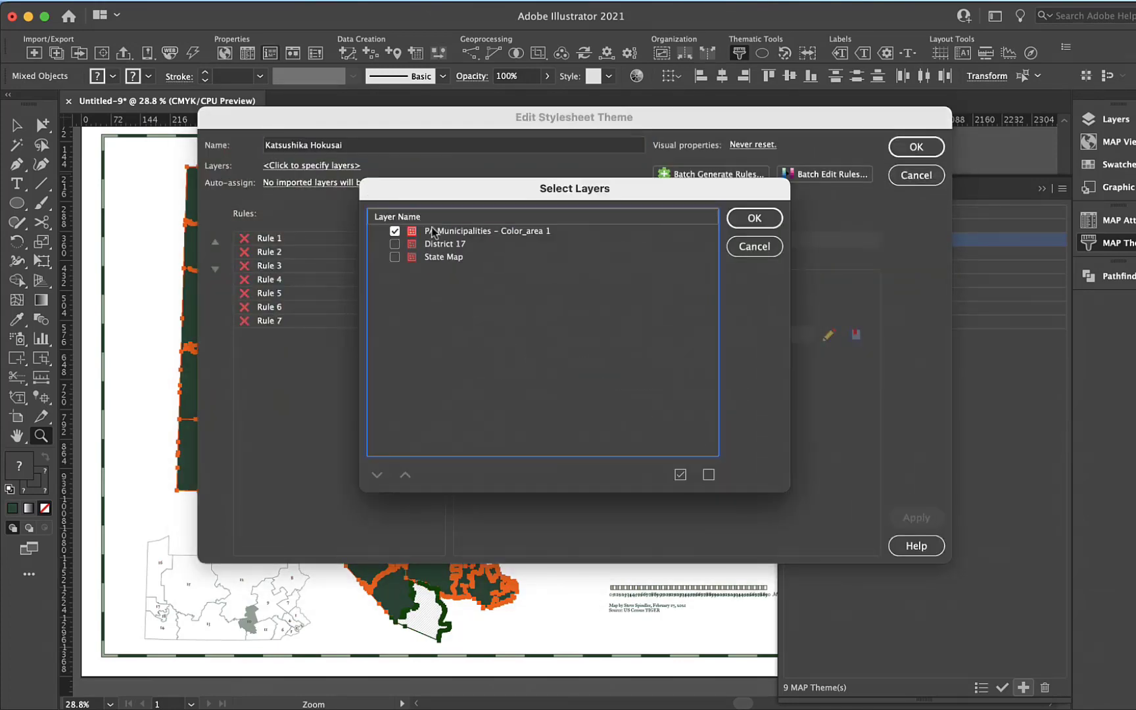
click(753, 216)
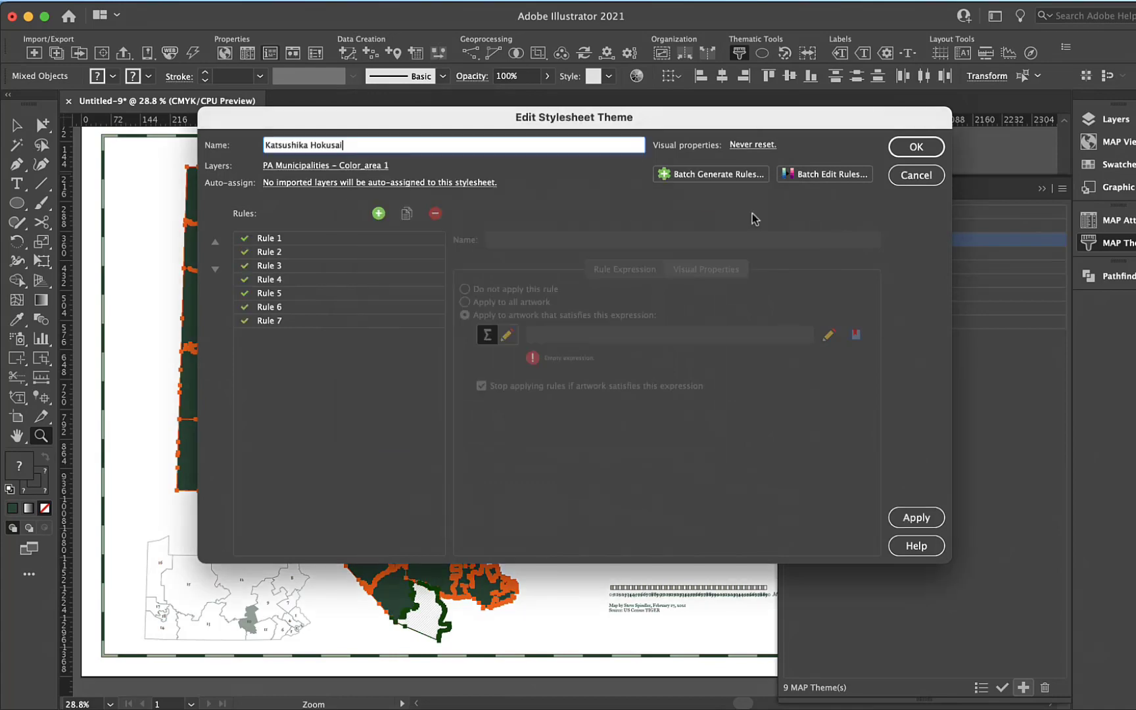
Review Rules 1 and 3, apply the theme, dismiss the warning and deselect everything
click(282, 243)
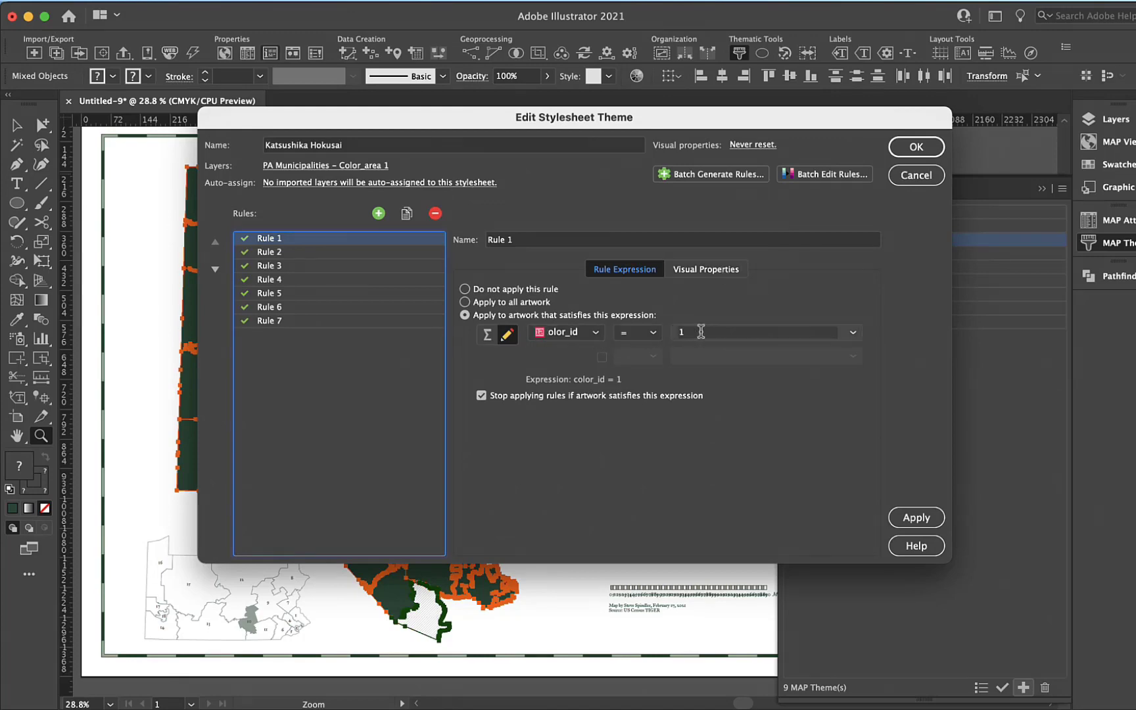
click(718, 265)
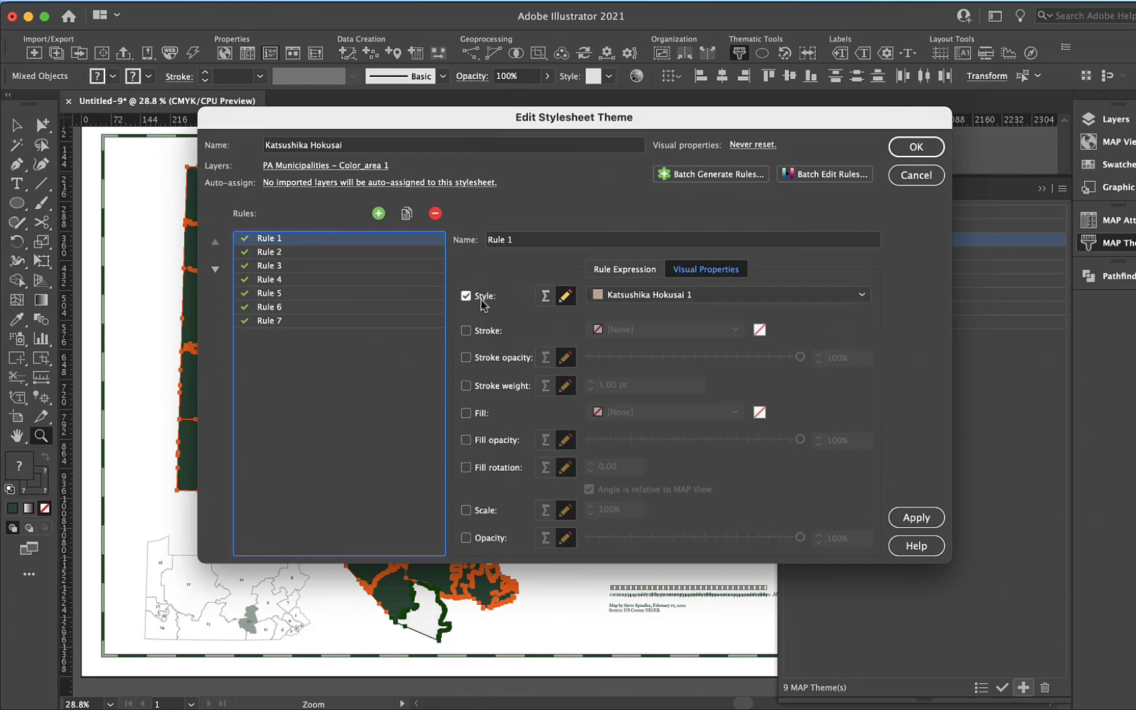
click(400, 263)
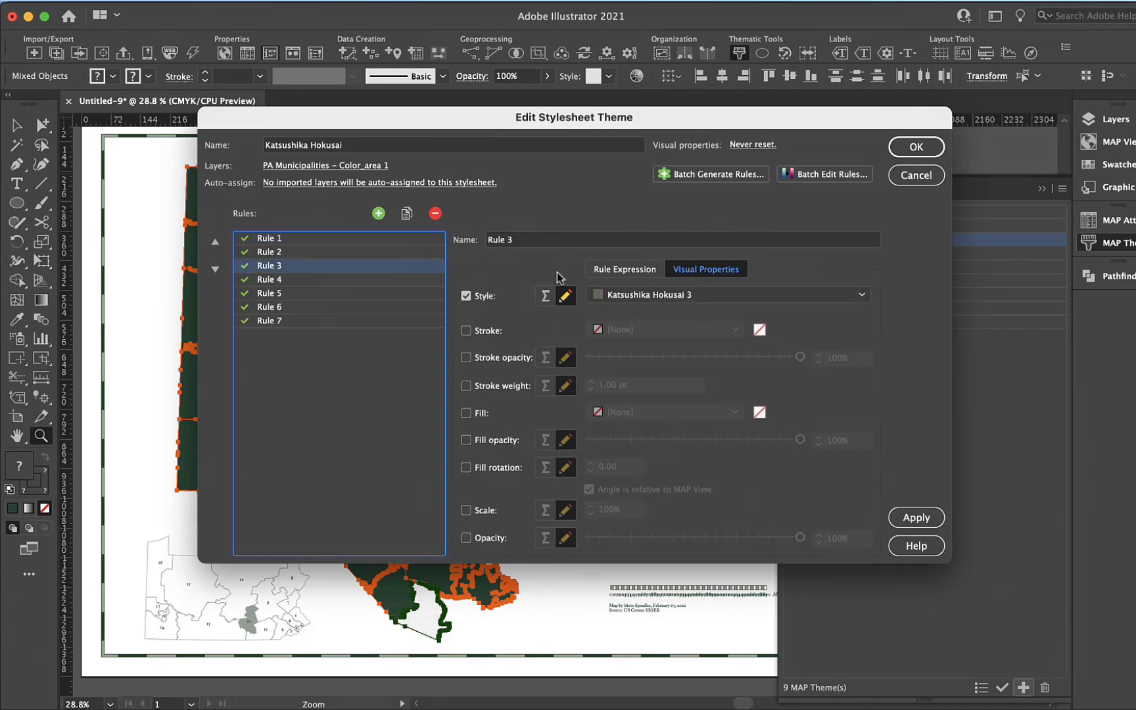
click(628, 270)
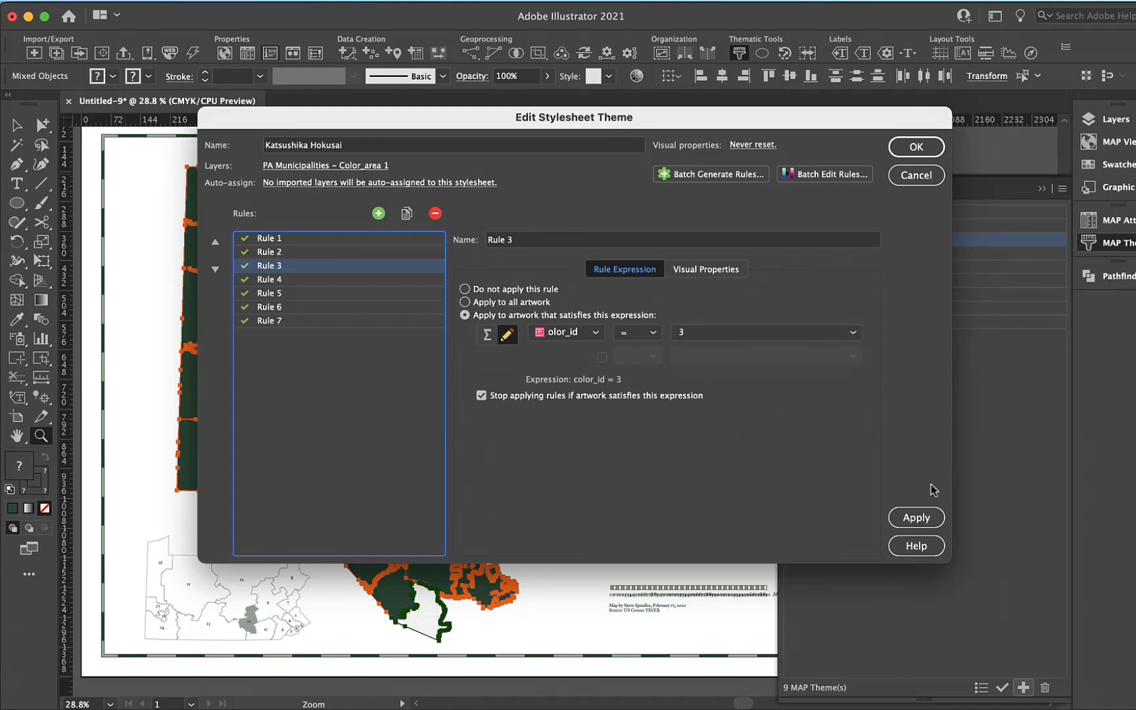
click(920, 517)
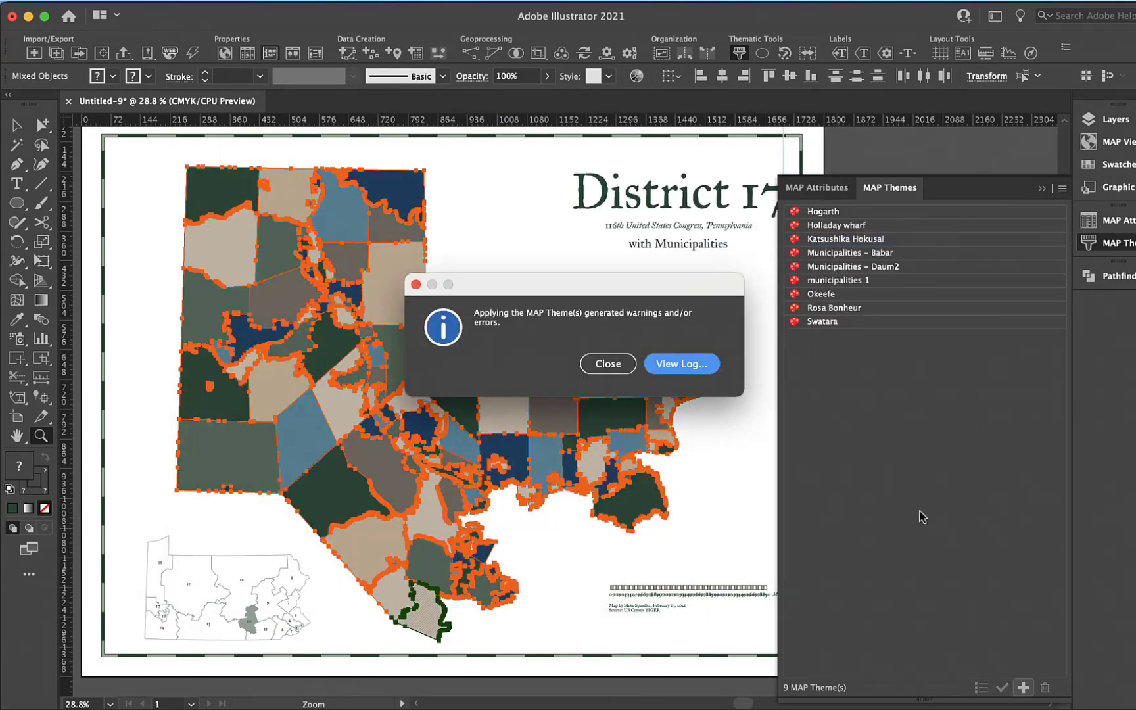
click(609, 361)
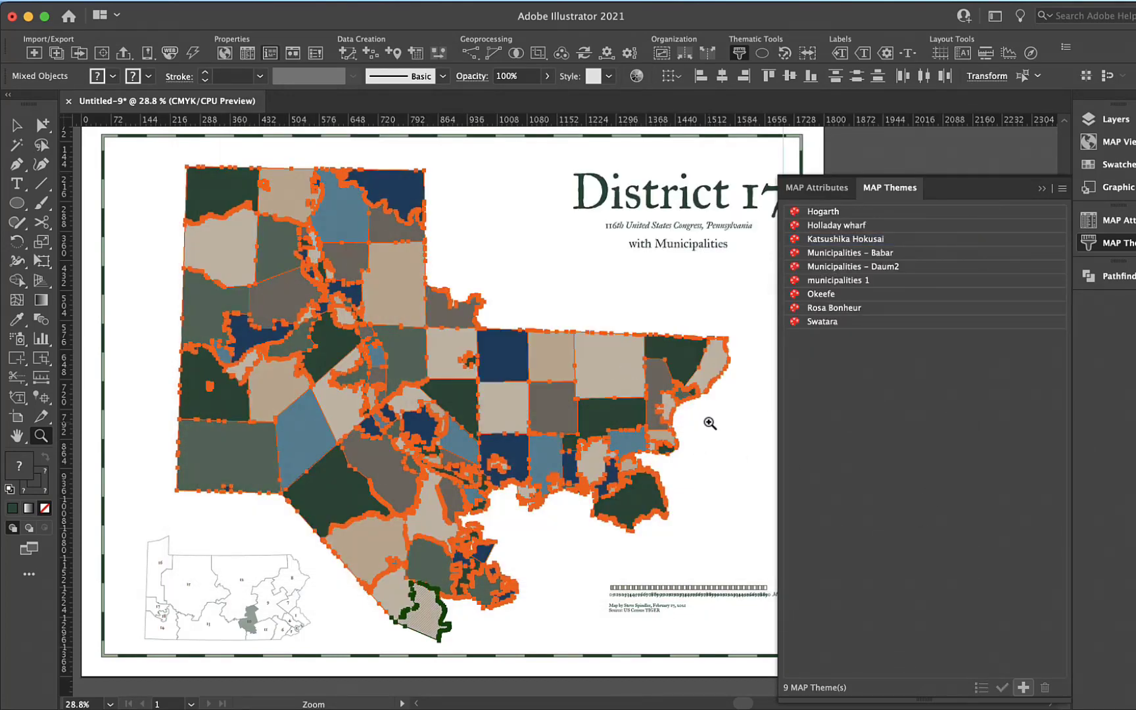
key(super+shift+a)
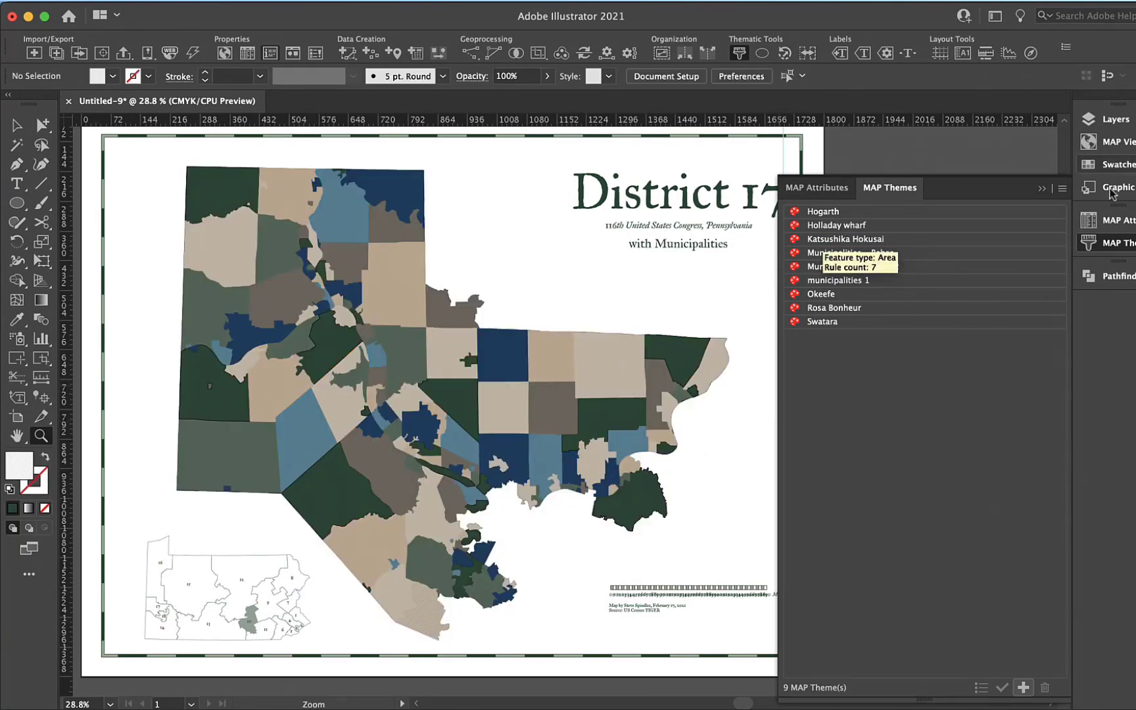
Assign the Holladay wharf theme to the PA Municipalities – Color_area 1 layer
click(1110, 140)
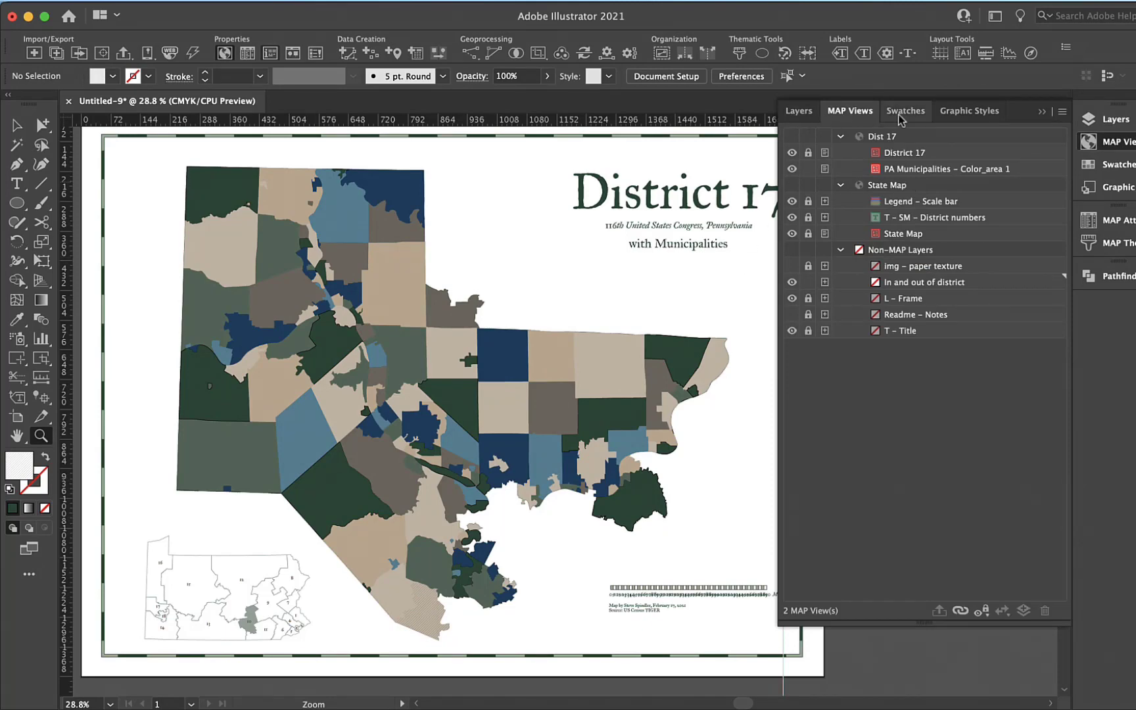
click(739, 53)
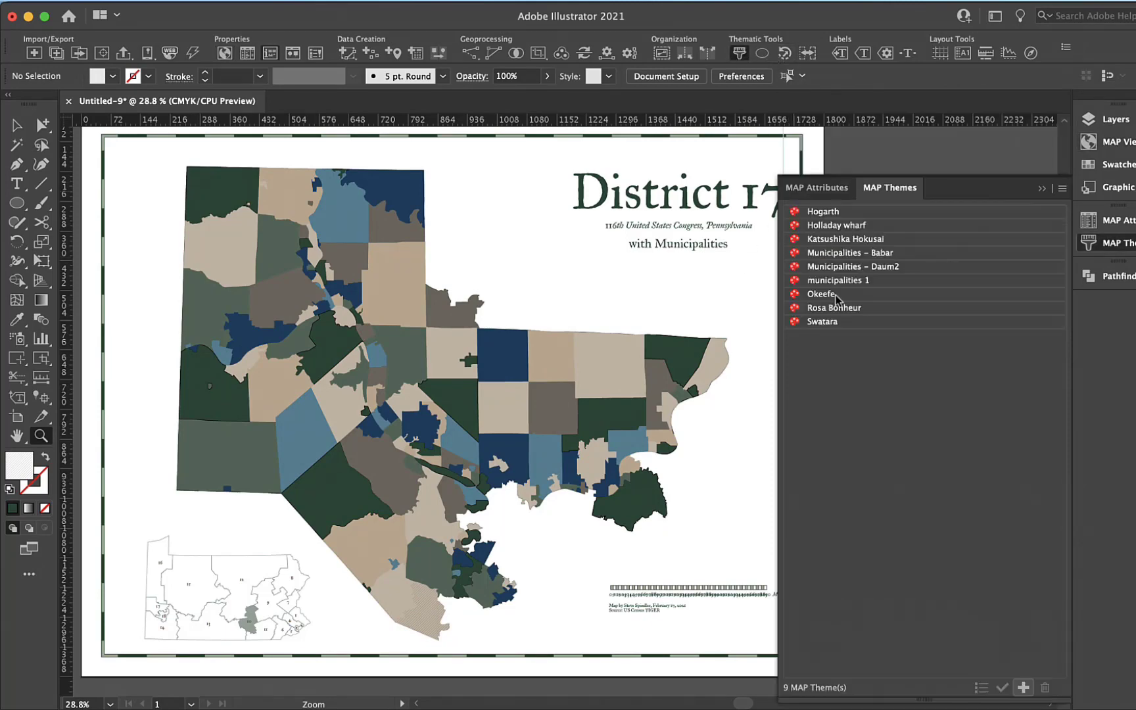
click(823, 228)
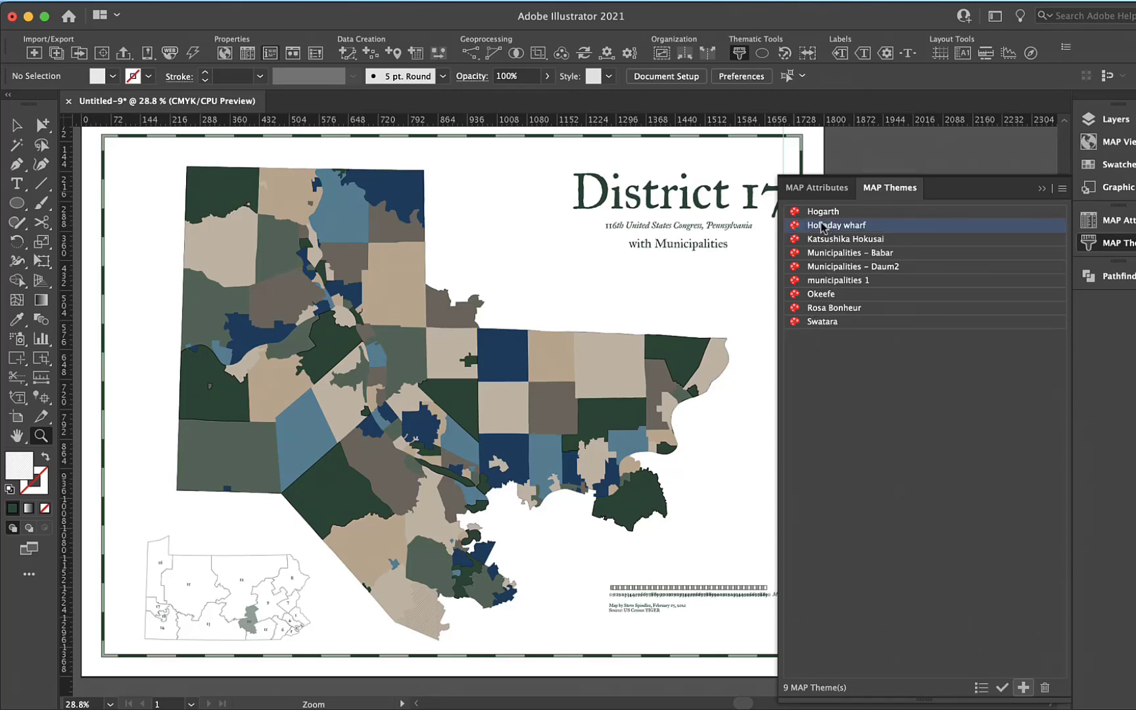
double_click(821, 228)
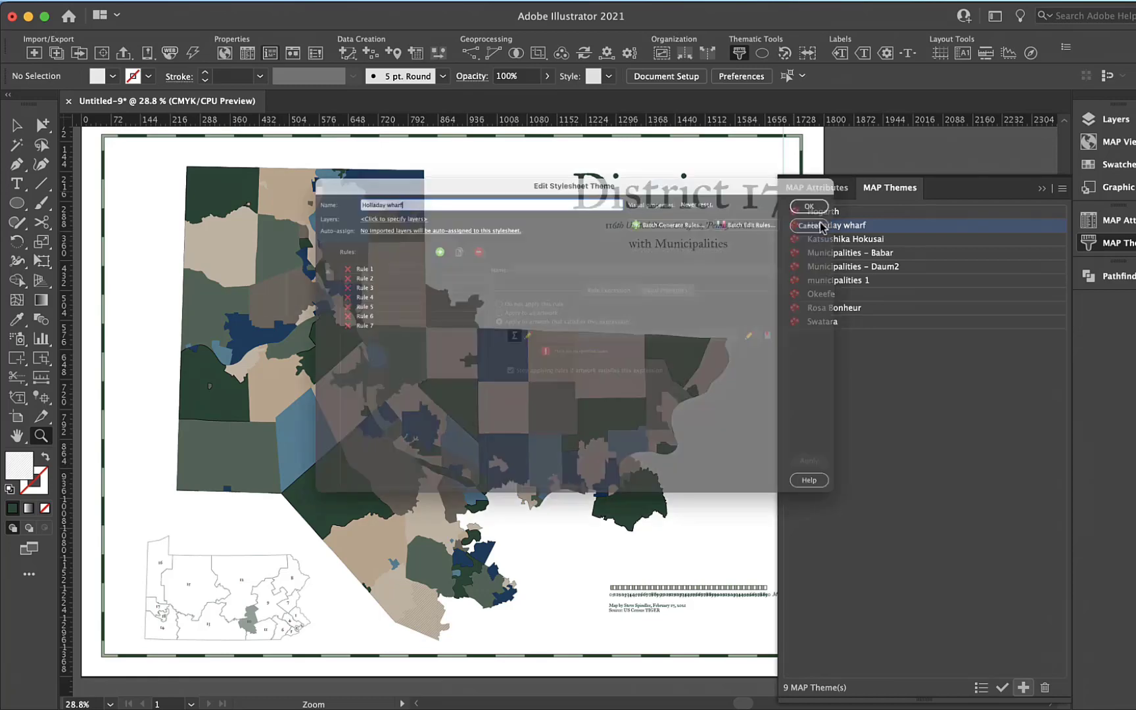
click(353, 167)
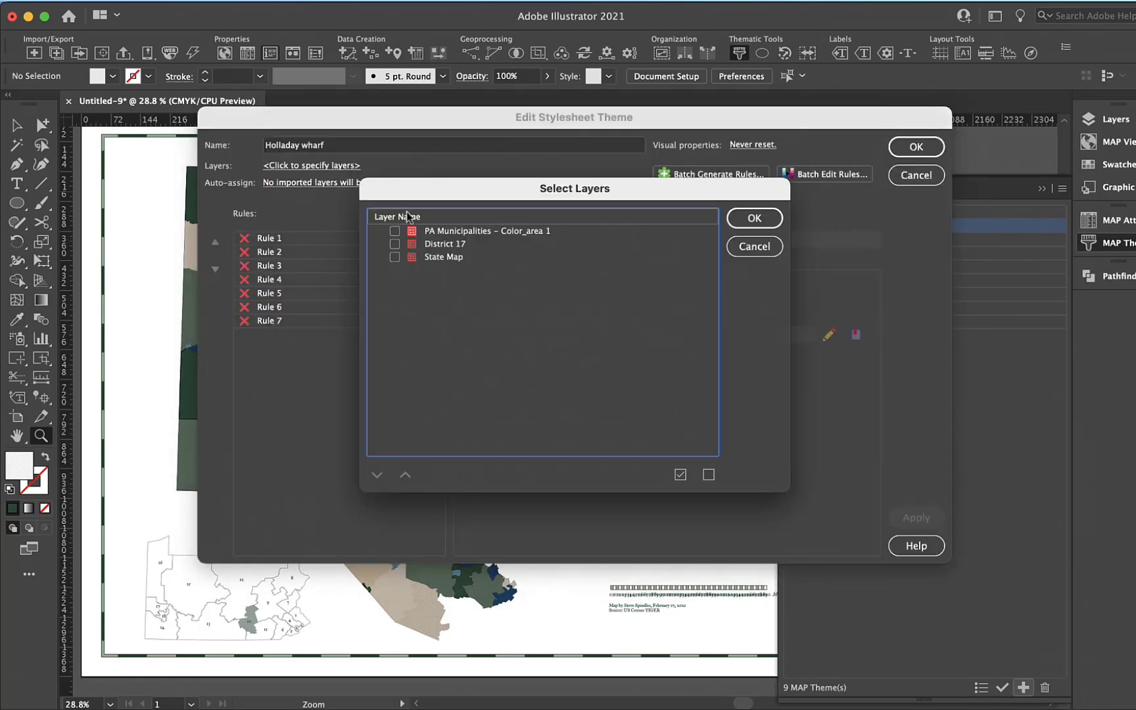
click(753, 218)
Apply the Holladay wharf theme, dismiss its warning and reselect the theme
click(918, 519)
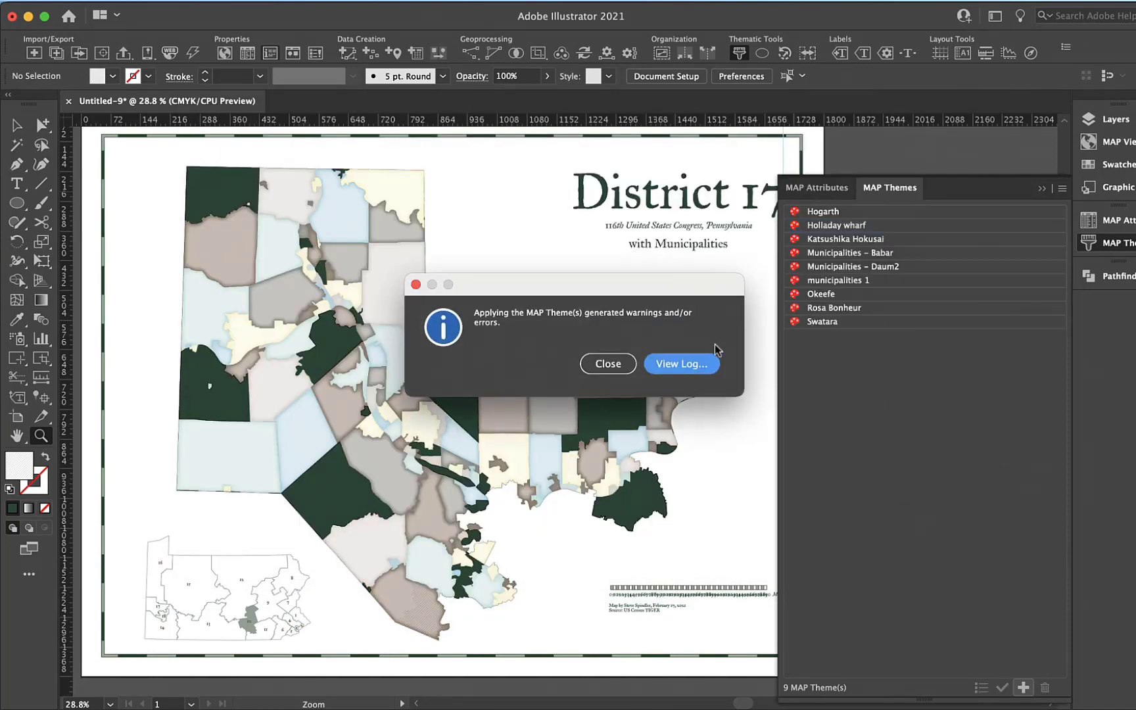
click(613, 365)
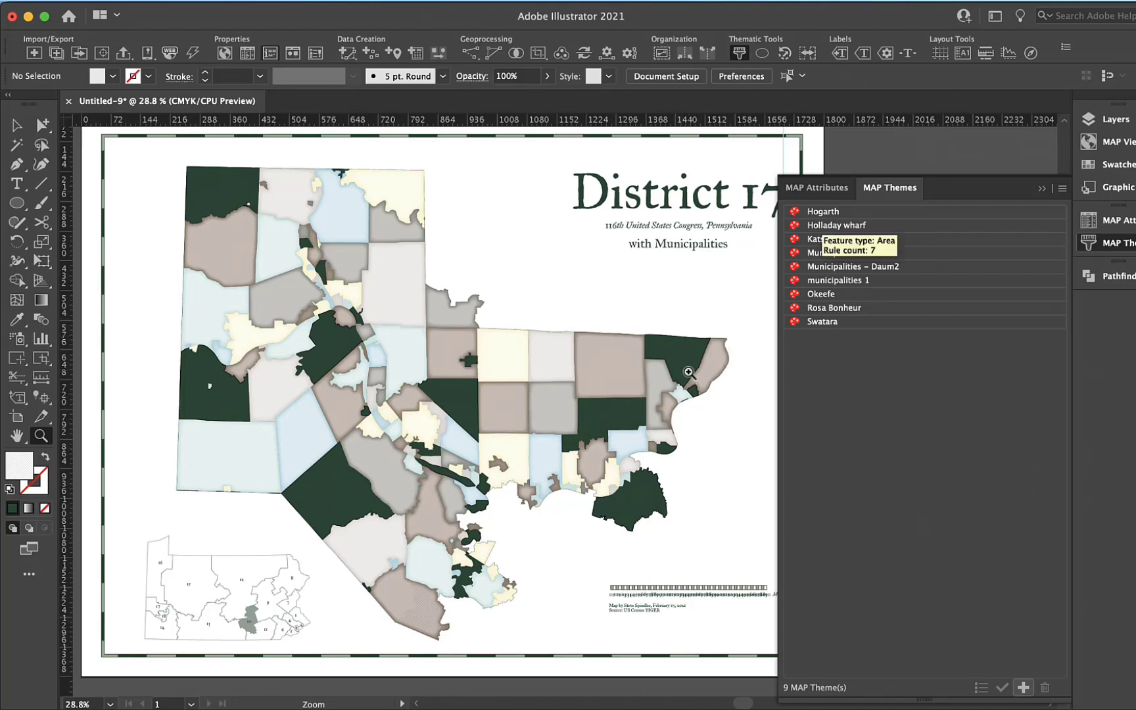
key(v)
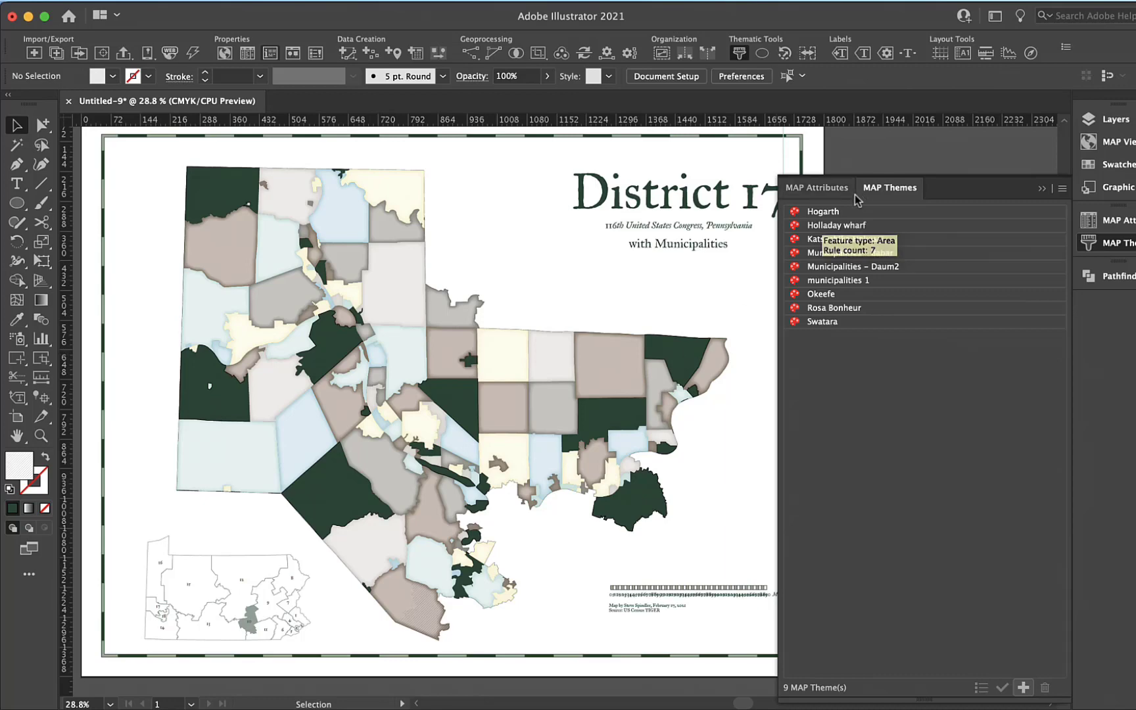
click(838, 227)
Review Holladay wharf Rules 1–4, their color_id expressions and styles
double_click(838, 227)
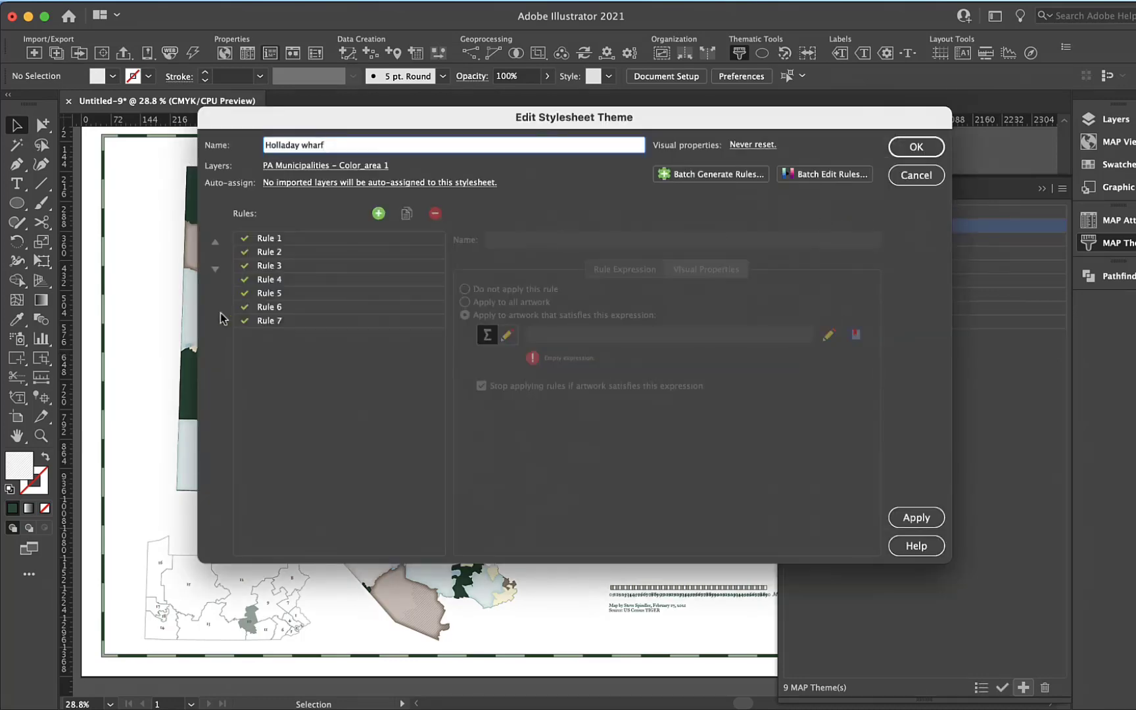
click(284, 240)
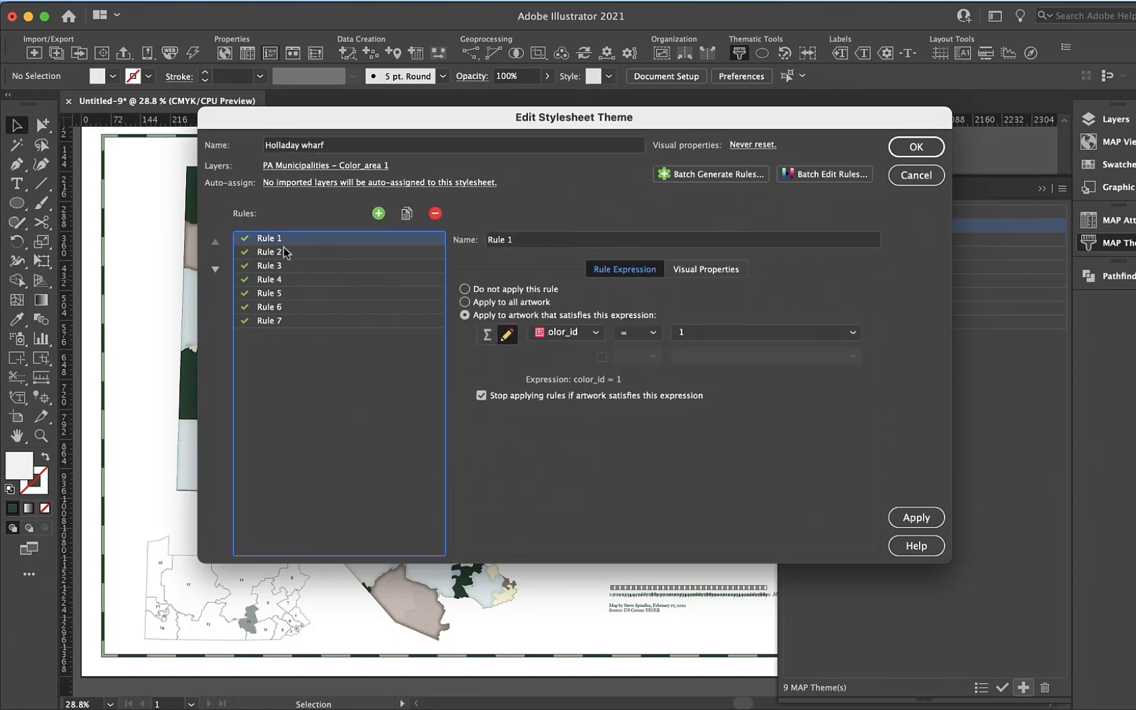
click(284, 251)
click(287, 264)
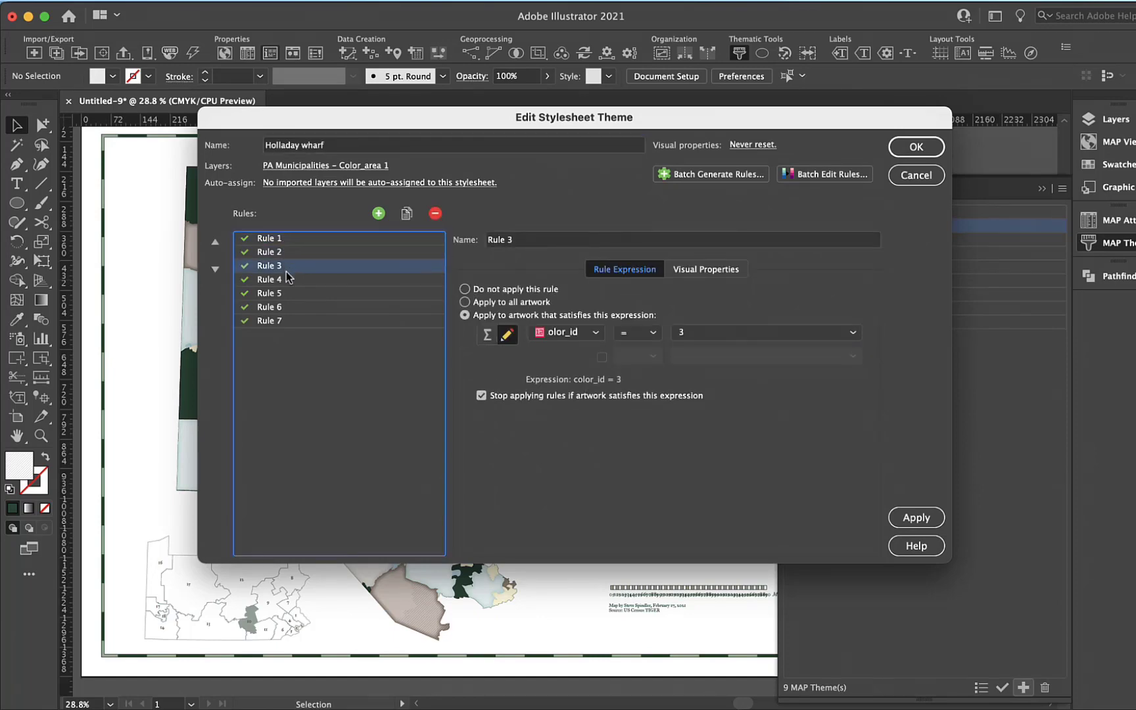
click(290, 280)
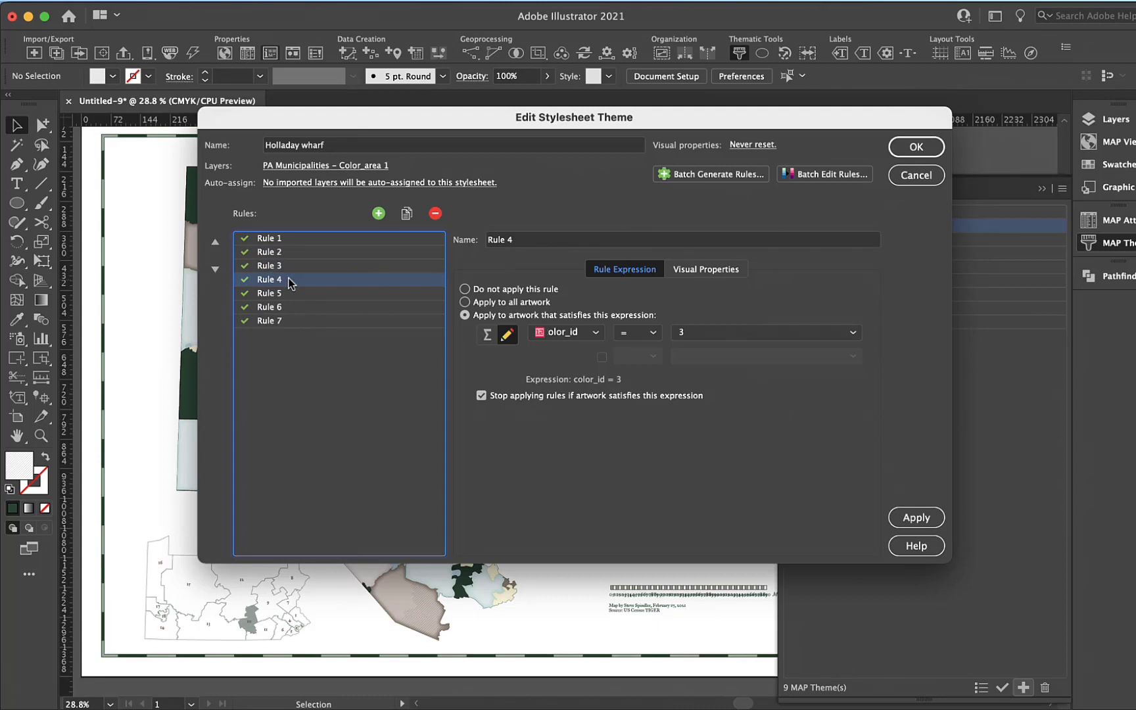
click(289, 264)
click(290, 279)
click(689, 271)
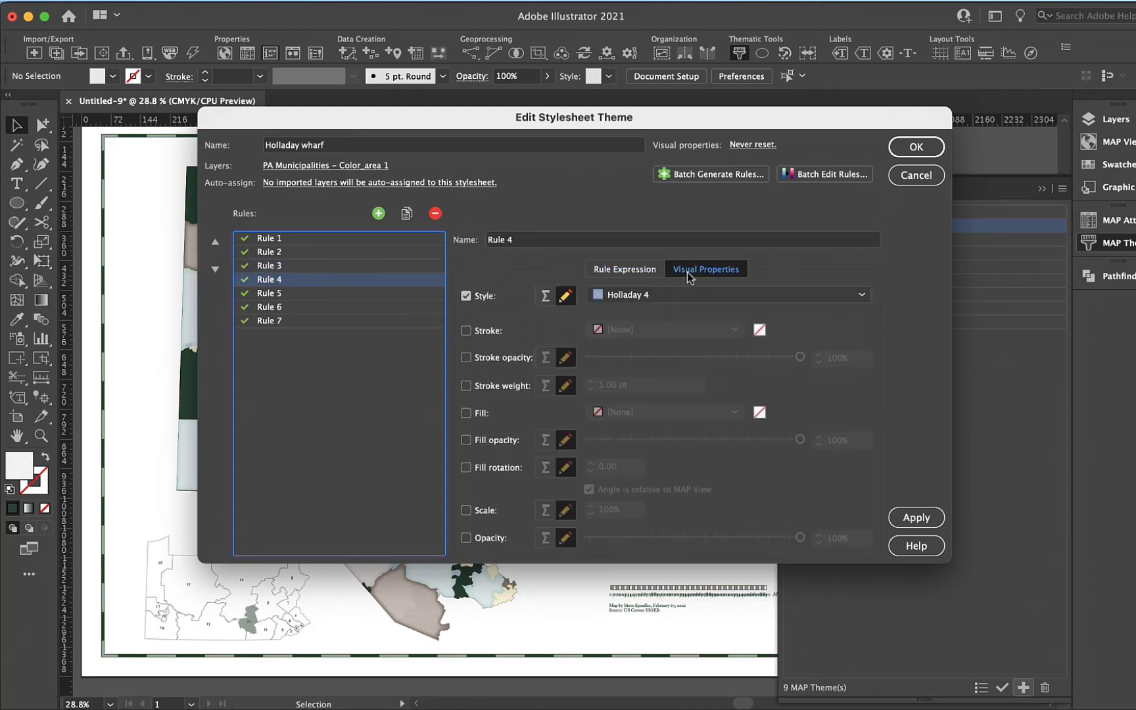
click(355, 269)
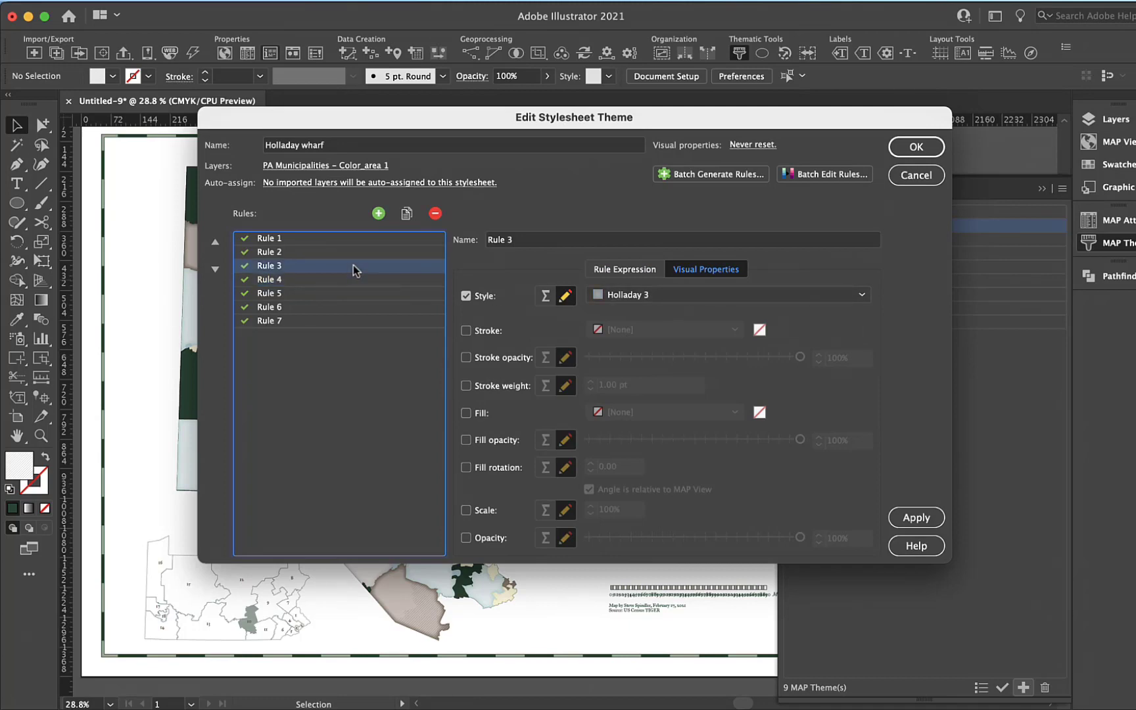
click(383, 281)
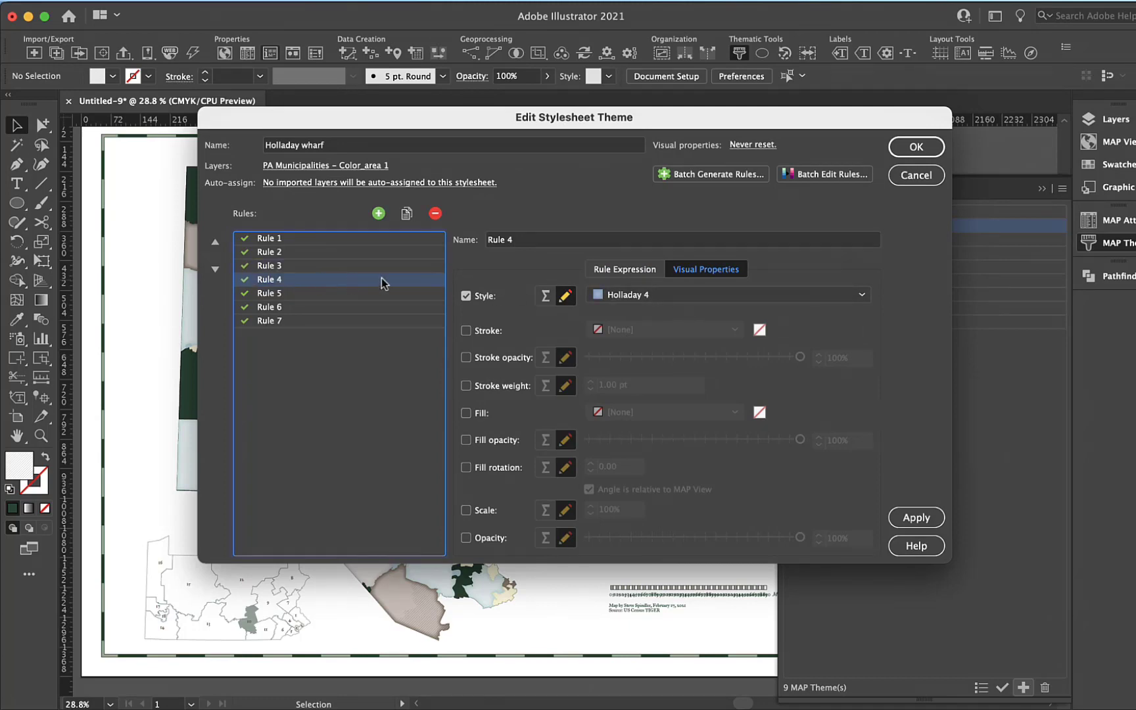
click(625, 269)
click(713, 331)
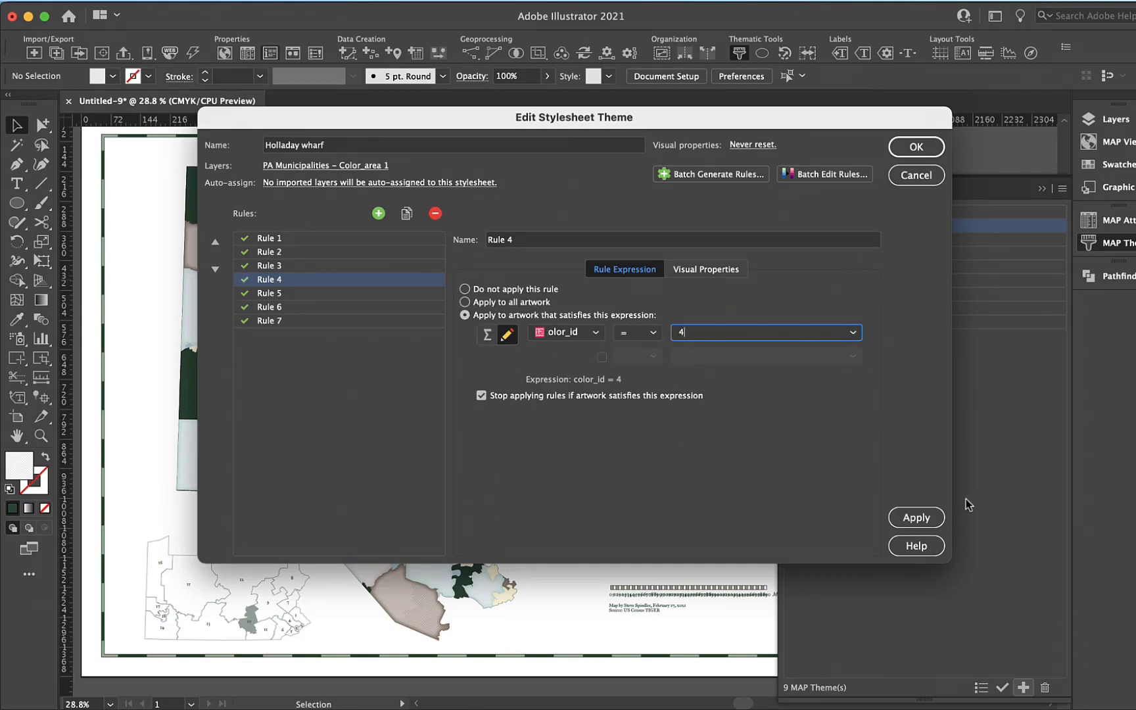
Reapply the theme, then select the dark southeastern municipality and read color_id 5 in MAP Attributes
click(915, 518)
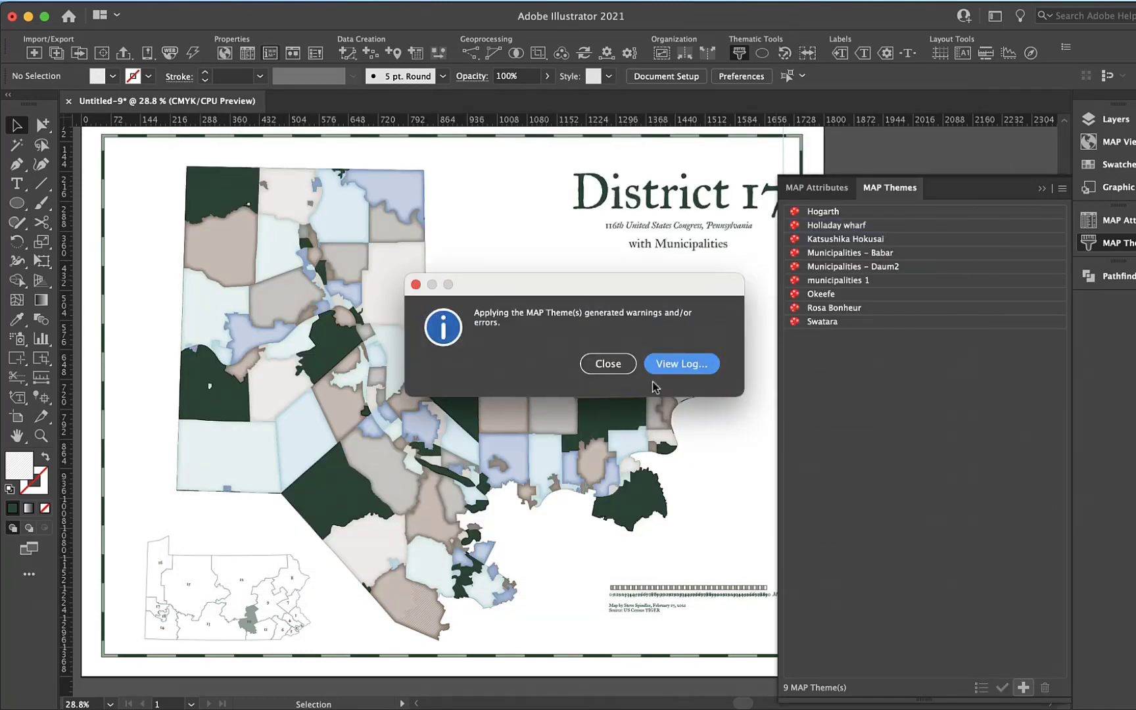
click(624, 362)
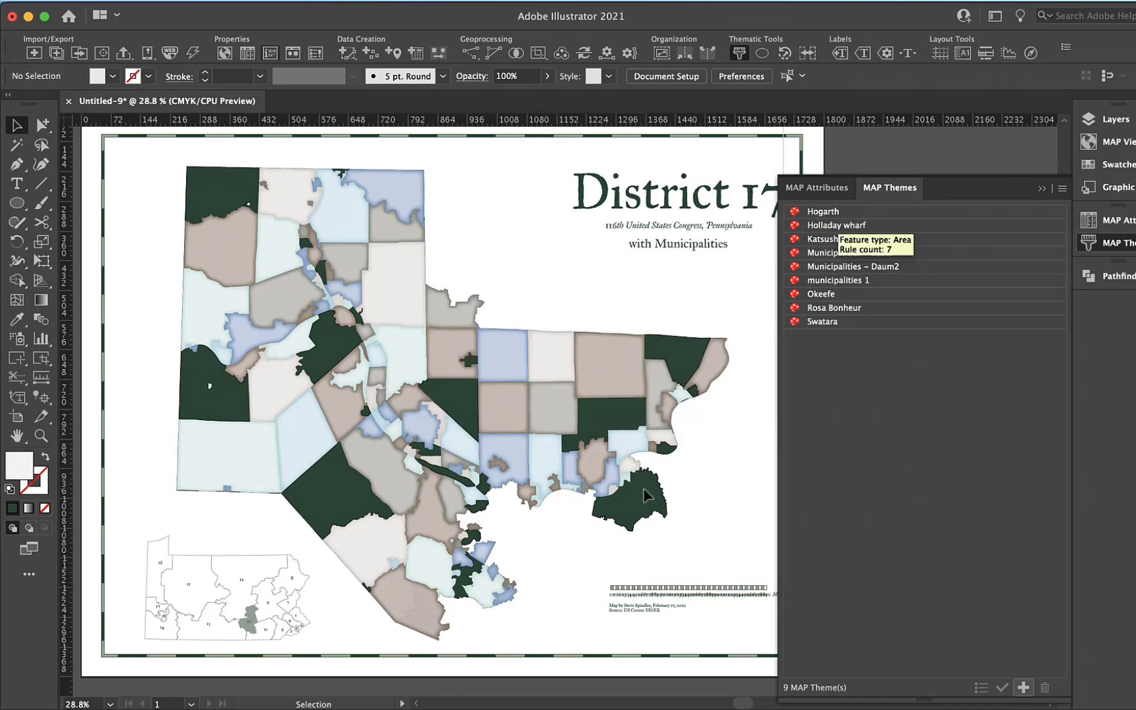
click(820, 188)
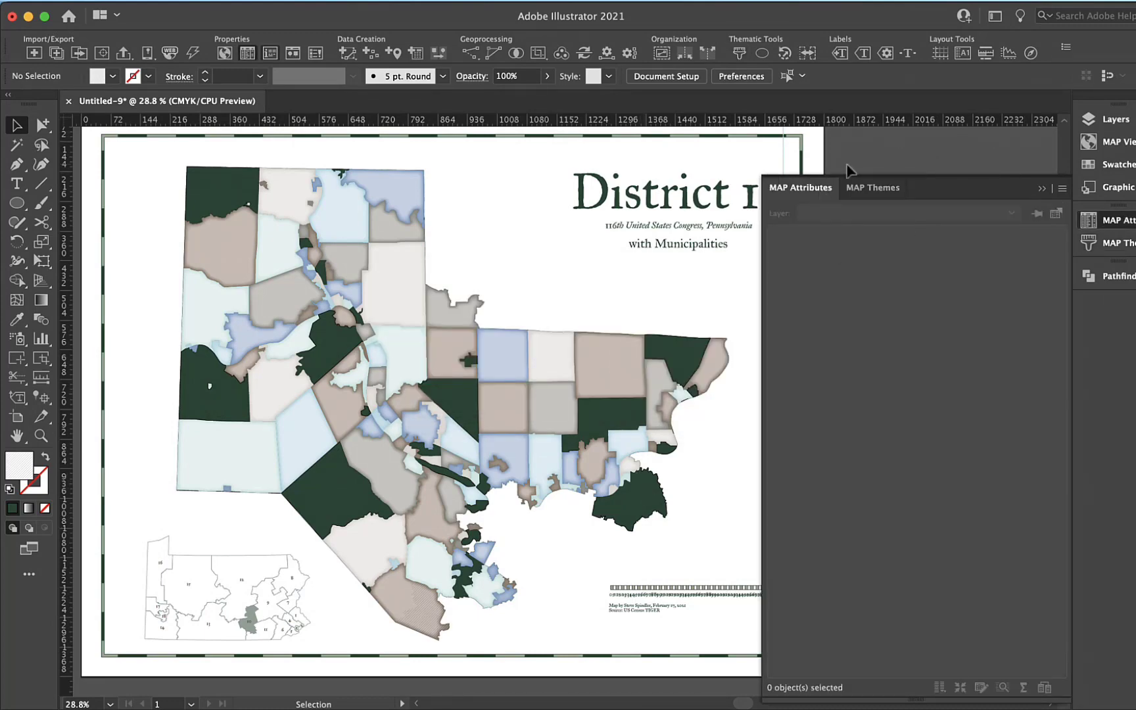
click(1111, 119)
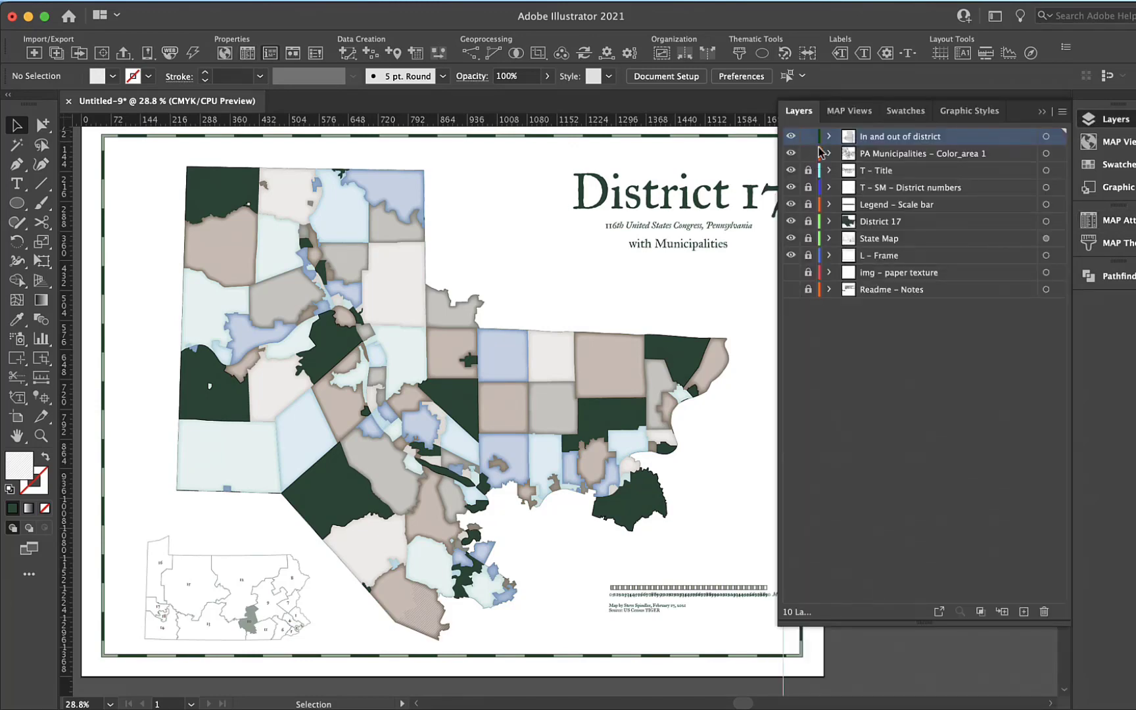
click(852, 155)
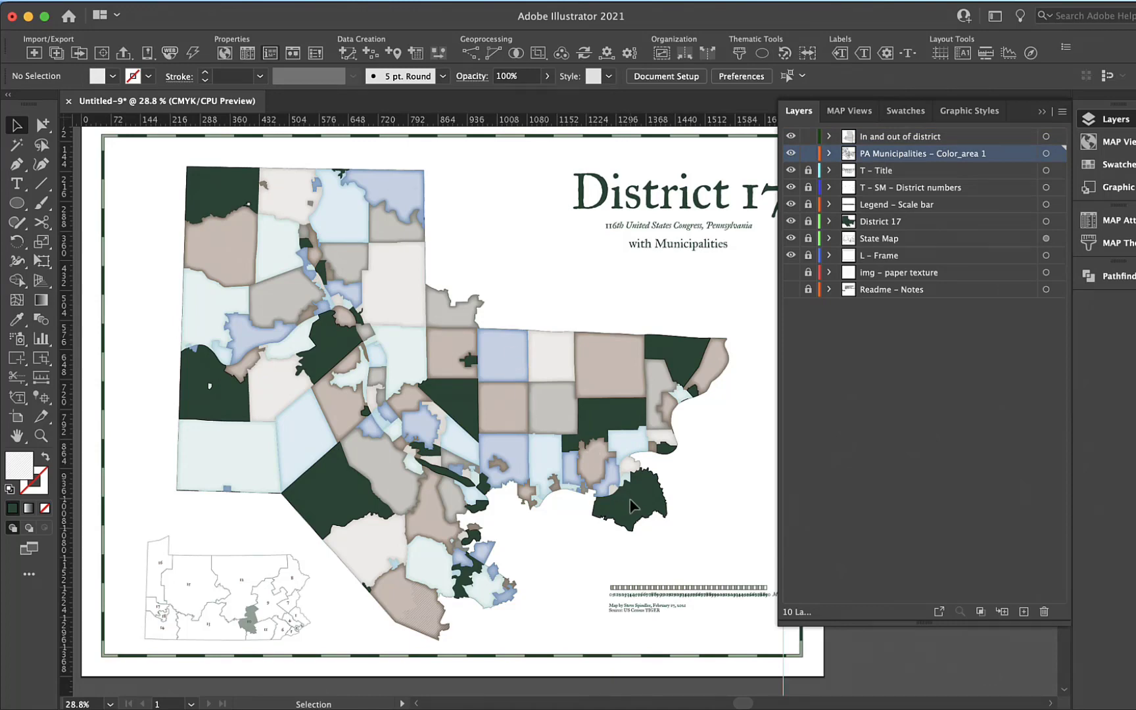
key(super+a)
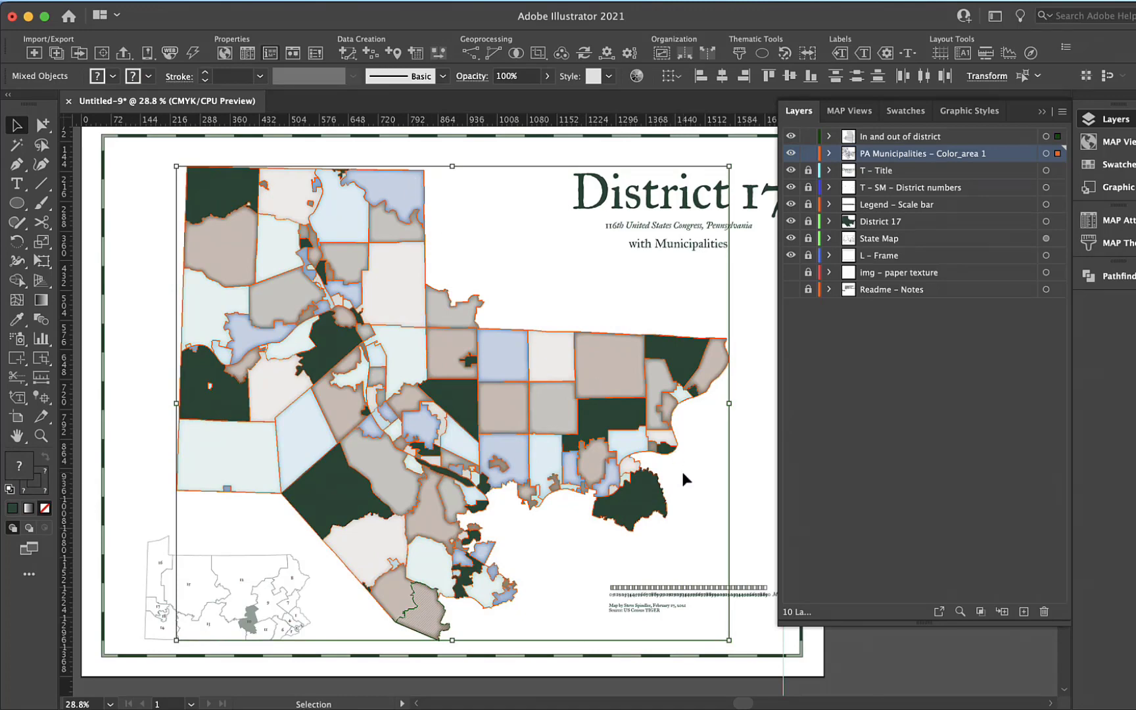
click(681, 471)
click(660, 498)
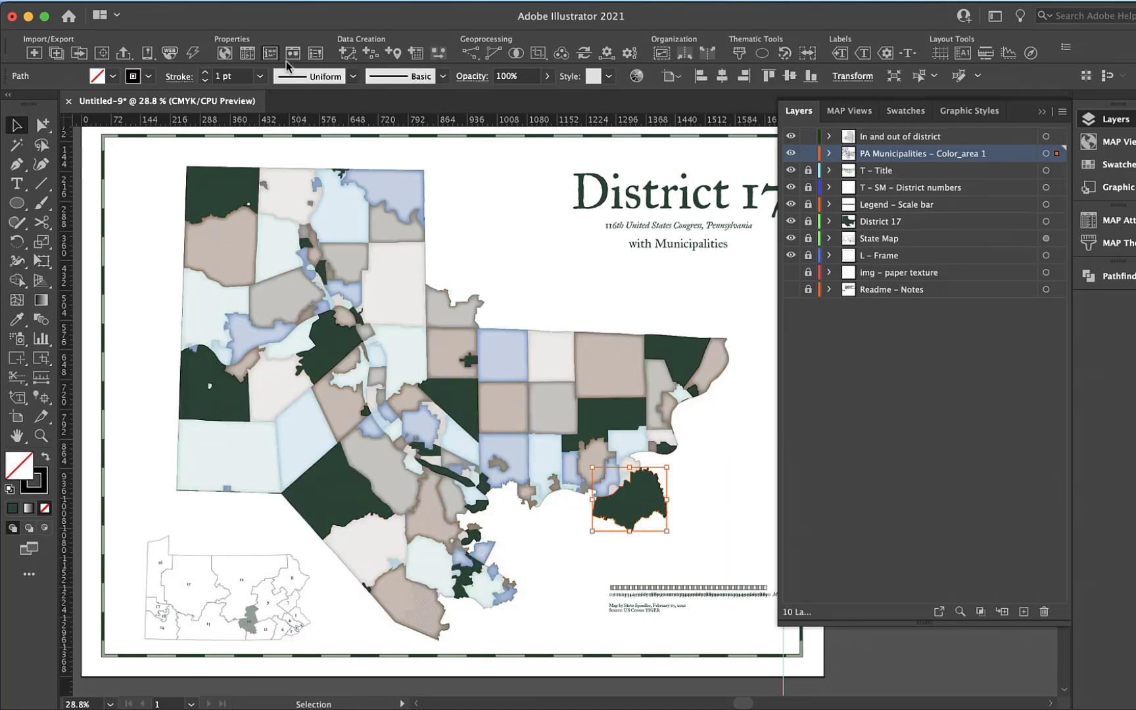
click(247, 55)
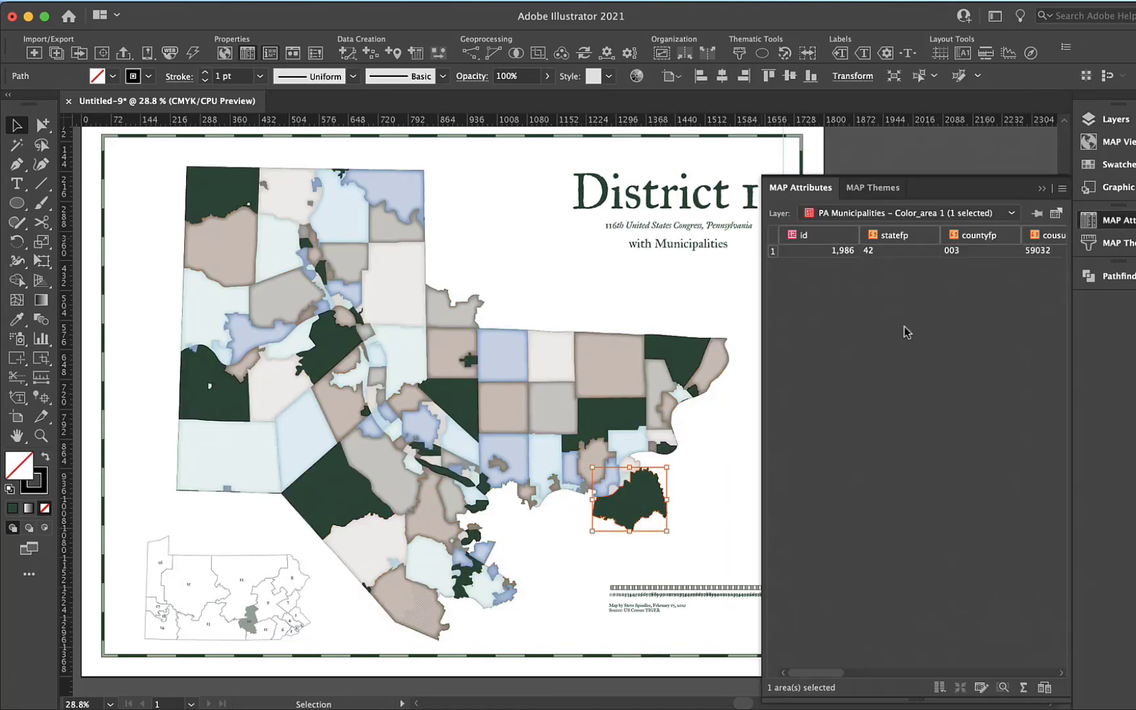
scroll(921, 349, right, 10)
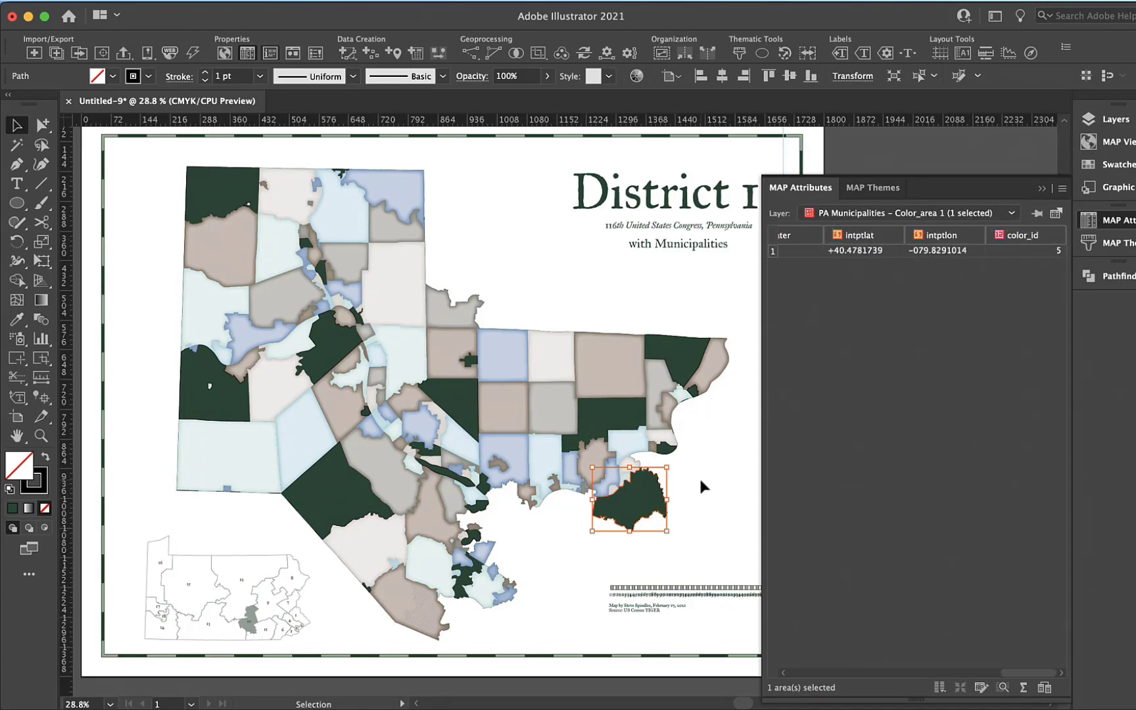
Set Holladay wharf's Rule 5 to match color_id = 5
click(866, 188)
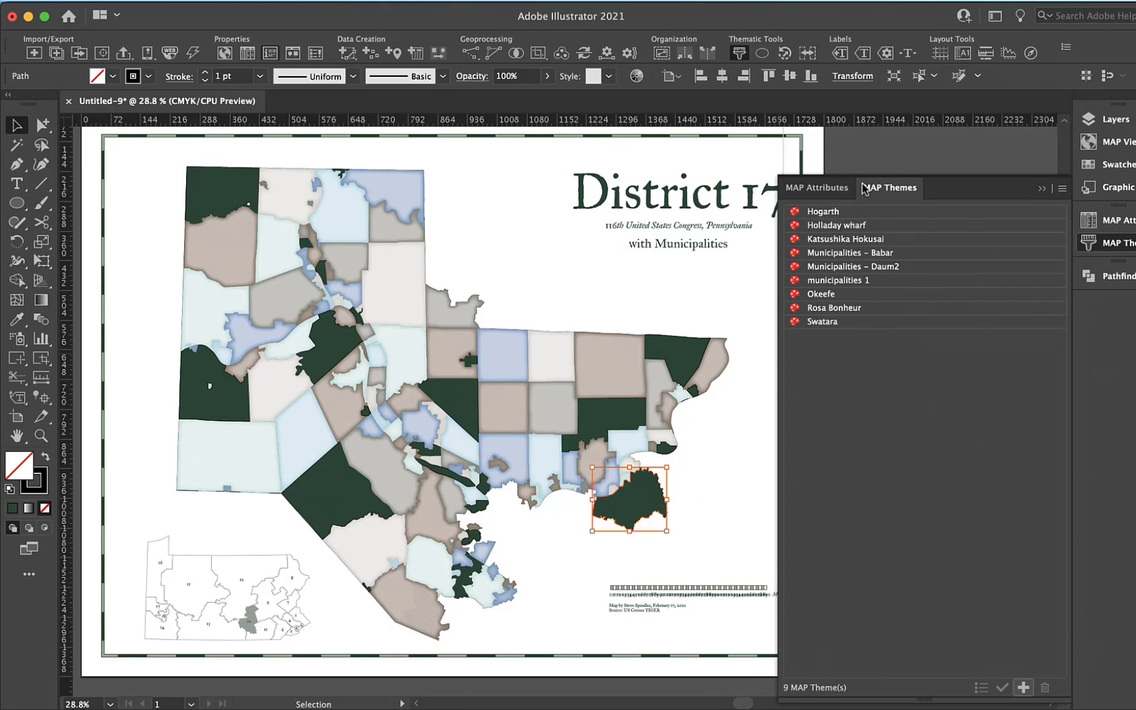
double_click(820, 225)
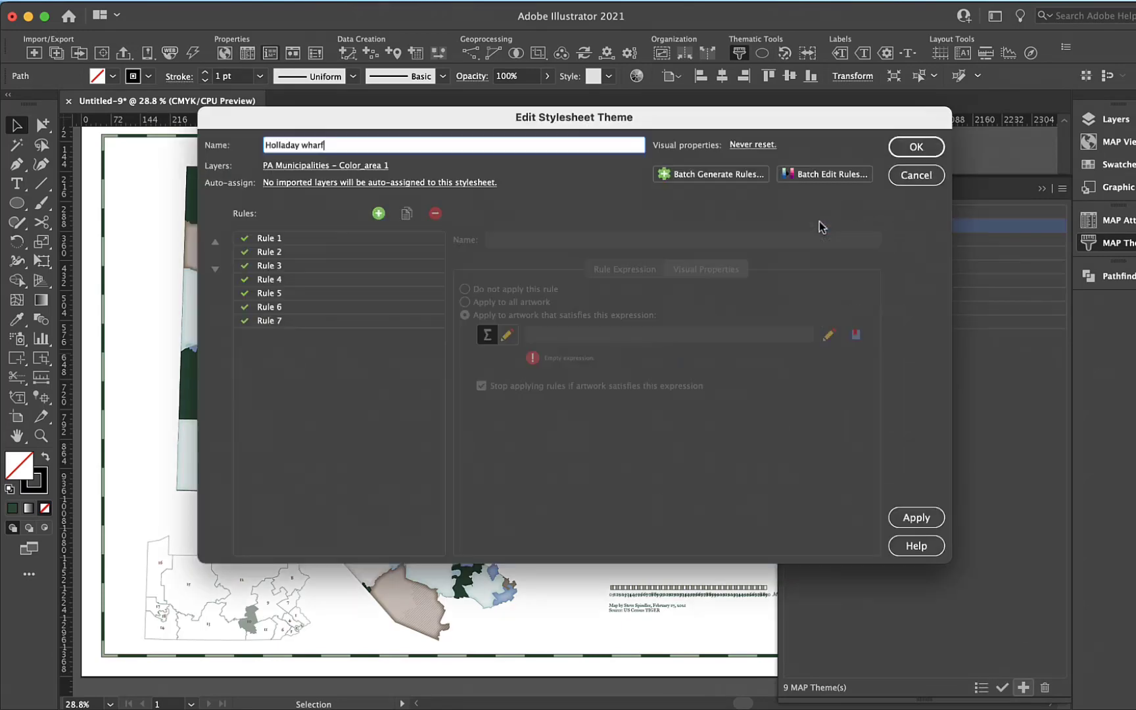
click(273, 294)
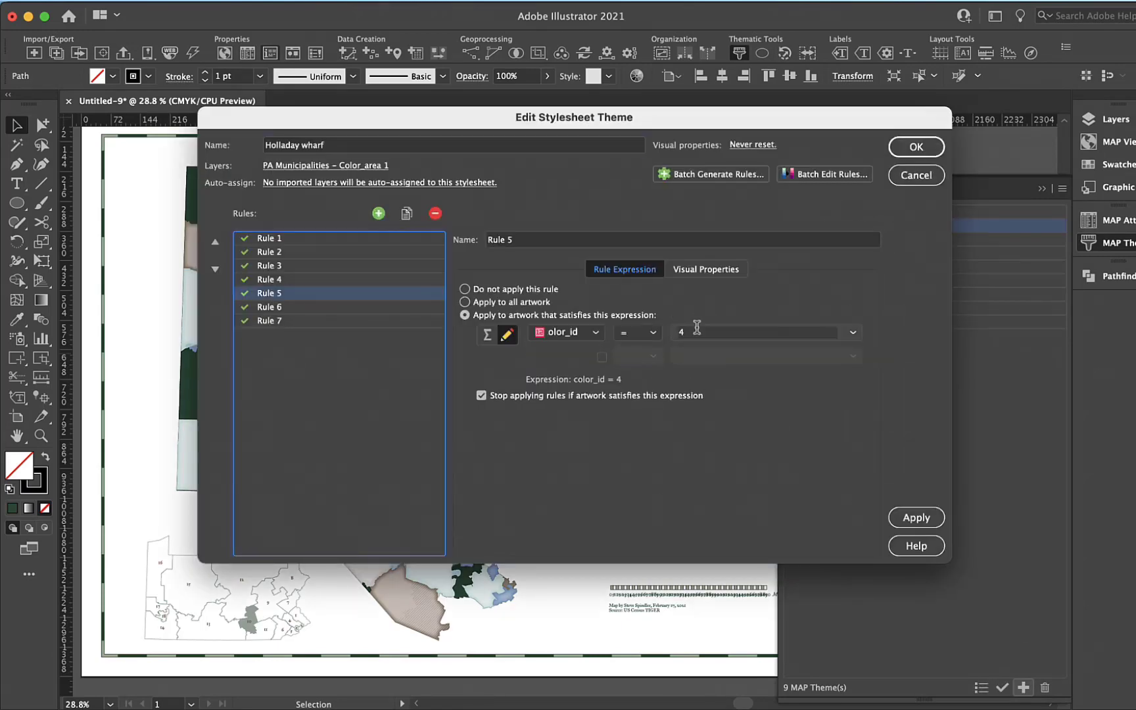
click(676, 332)
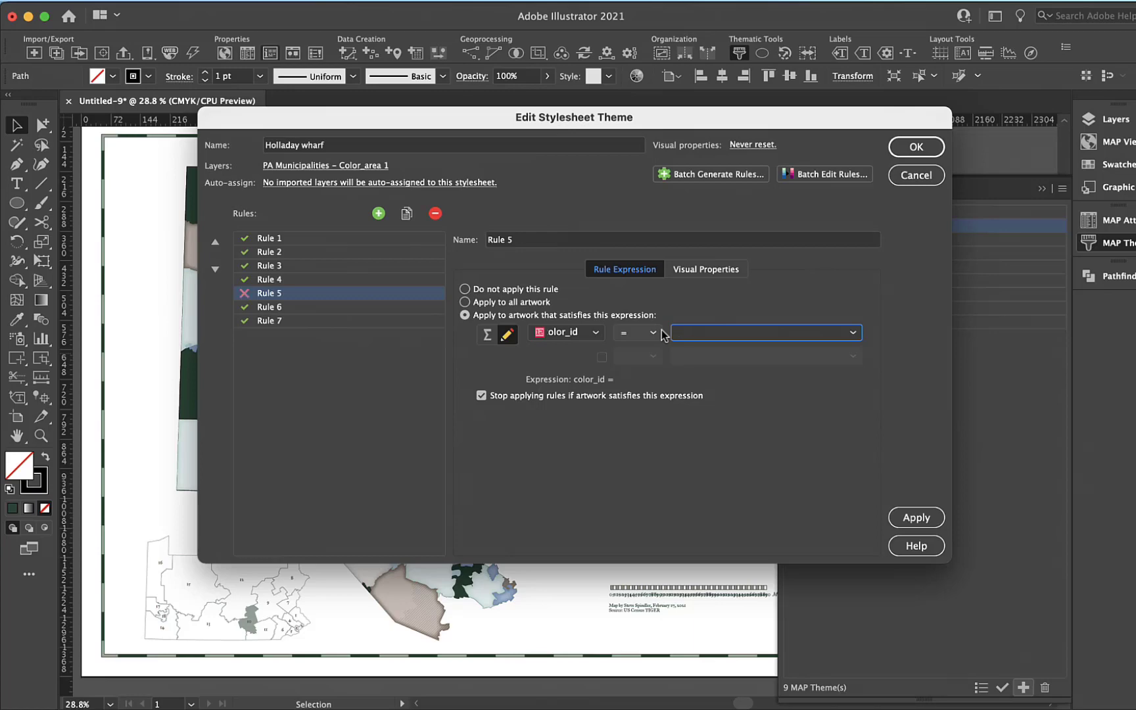
text(5)
key(Tab)
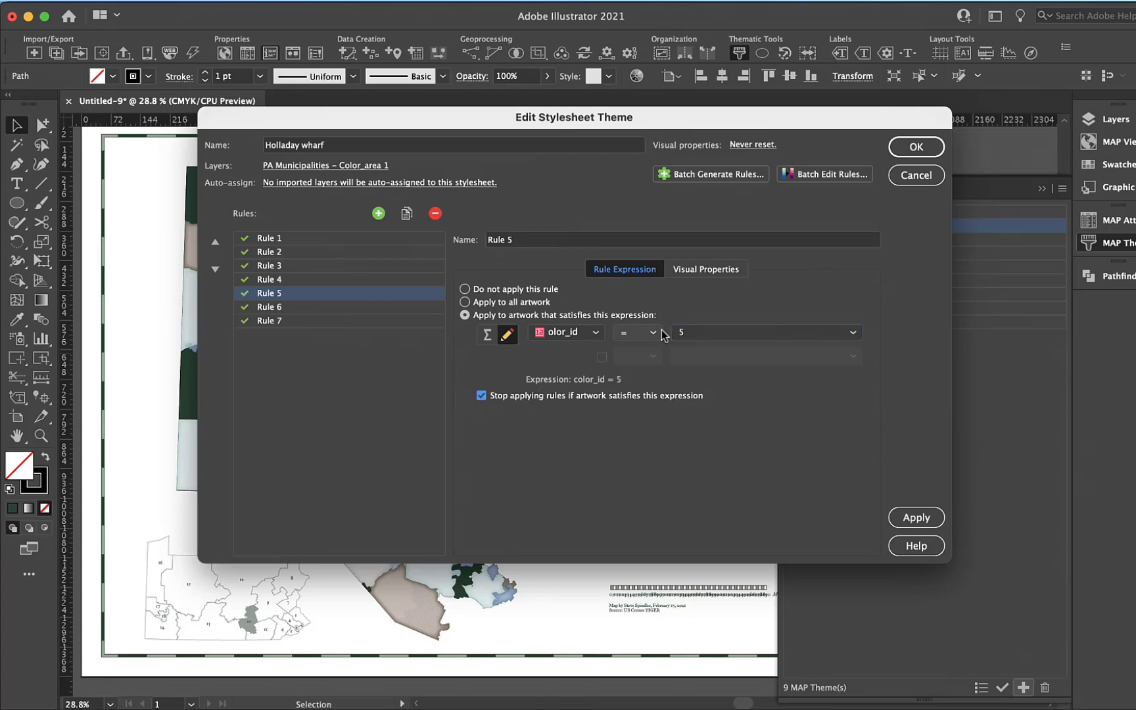
Review Rules 5–7 and apply the updated Holladay wharf theme to the map
click(708, 269)
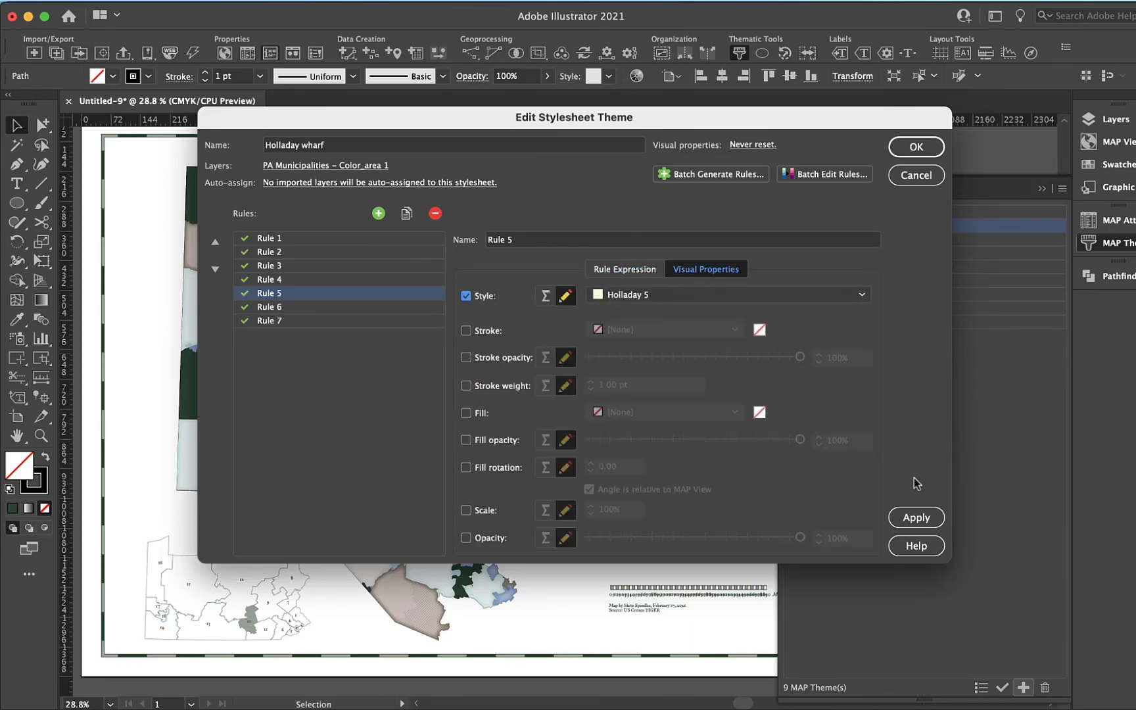
click(354, 308)
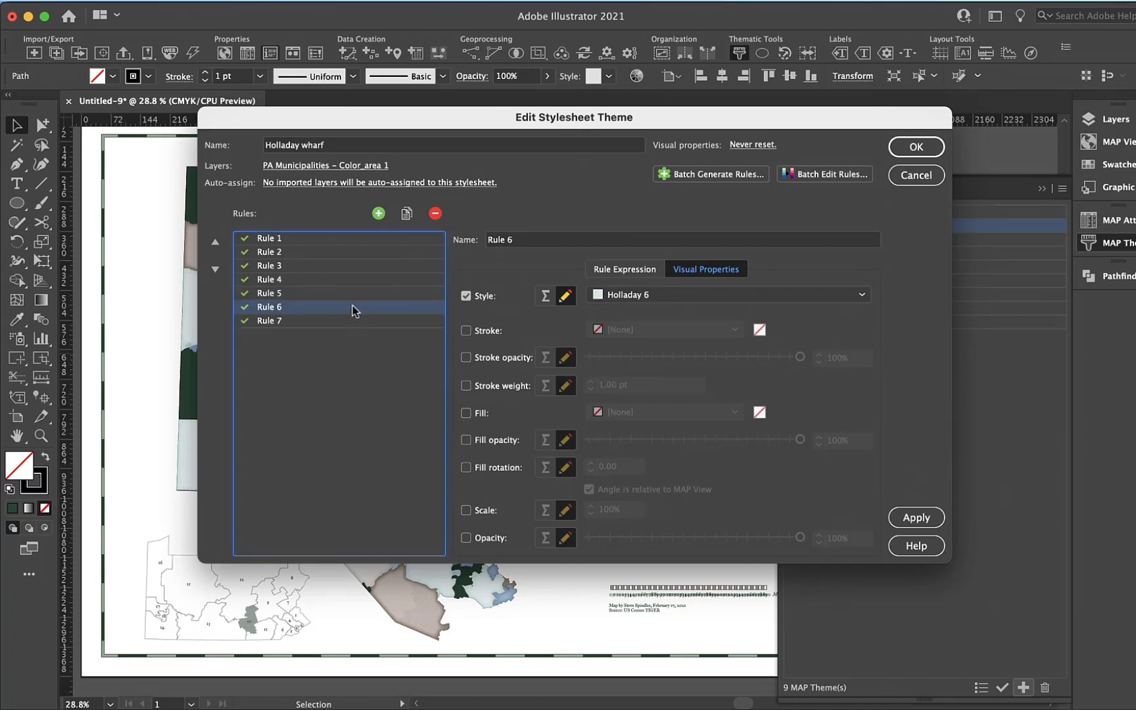
click(603, 271)
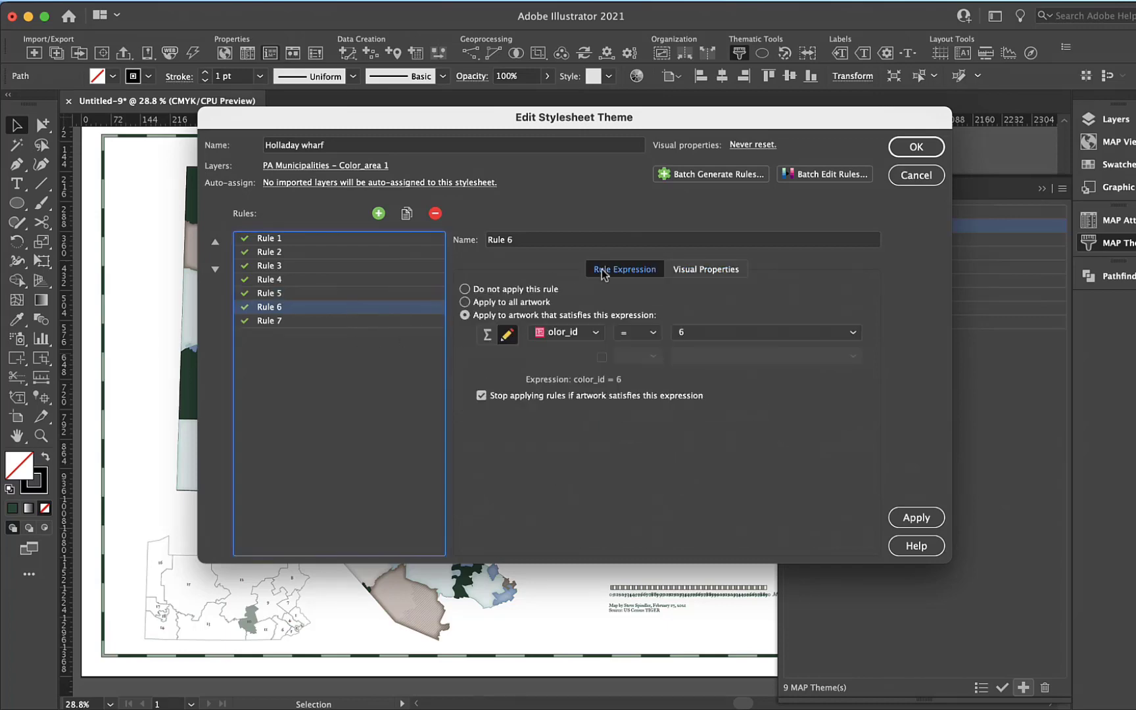
click(327, 321)
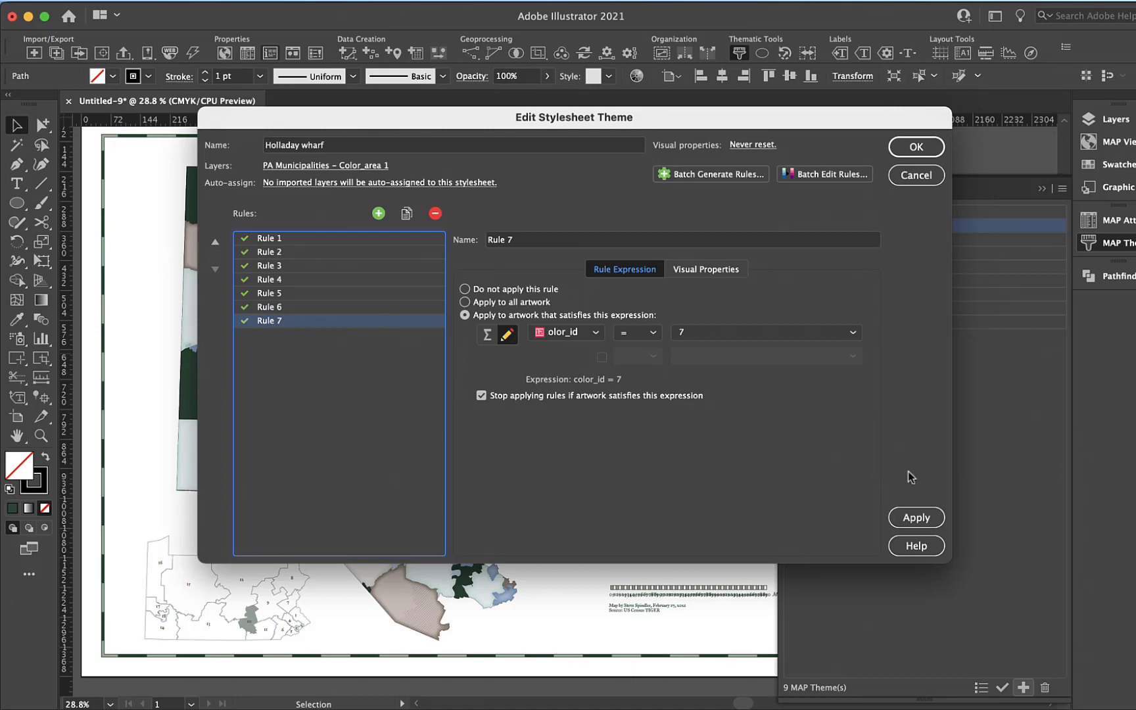
click(917, 517)
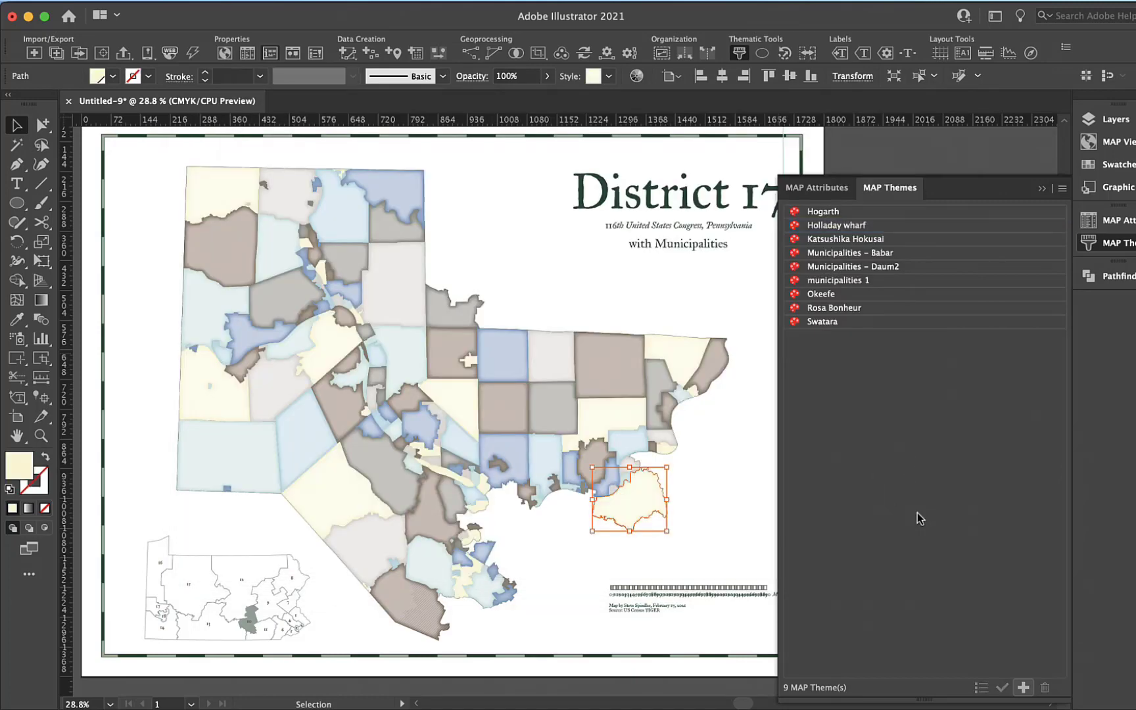
Move the Legend – Scale bar layer into the Dist 17 map view so it draws in miles
click(719, 571)
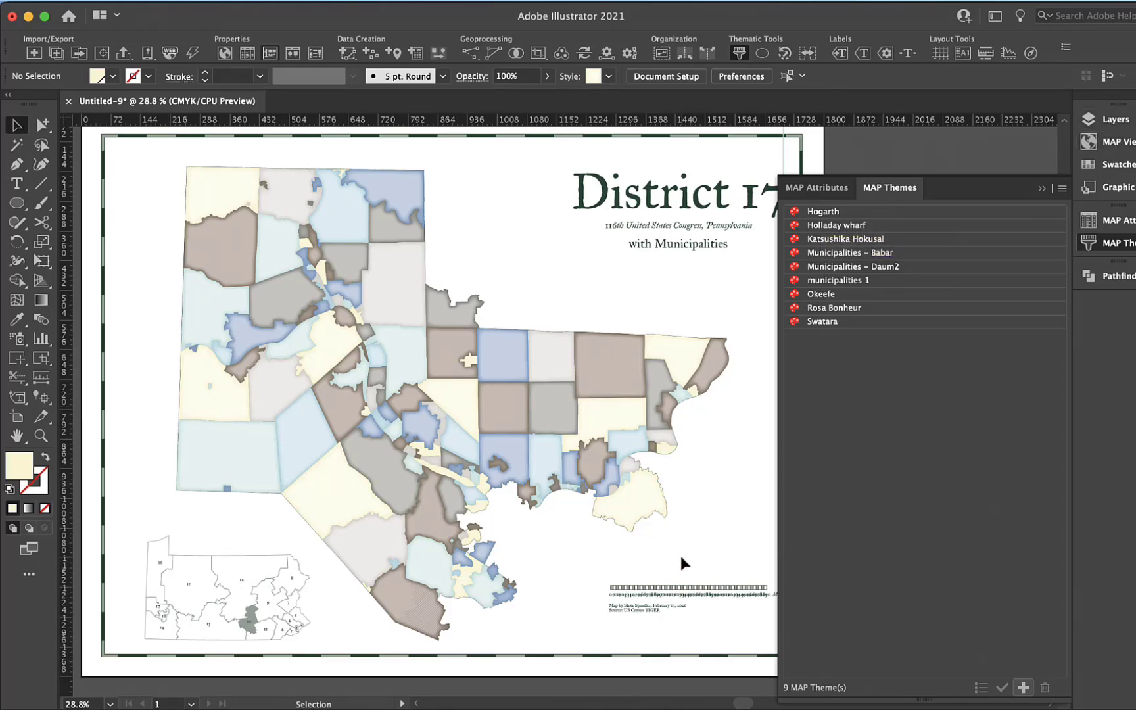
click(1118, 141)
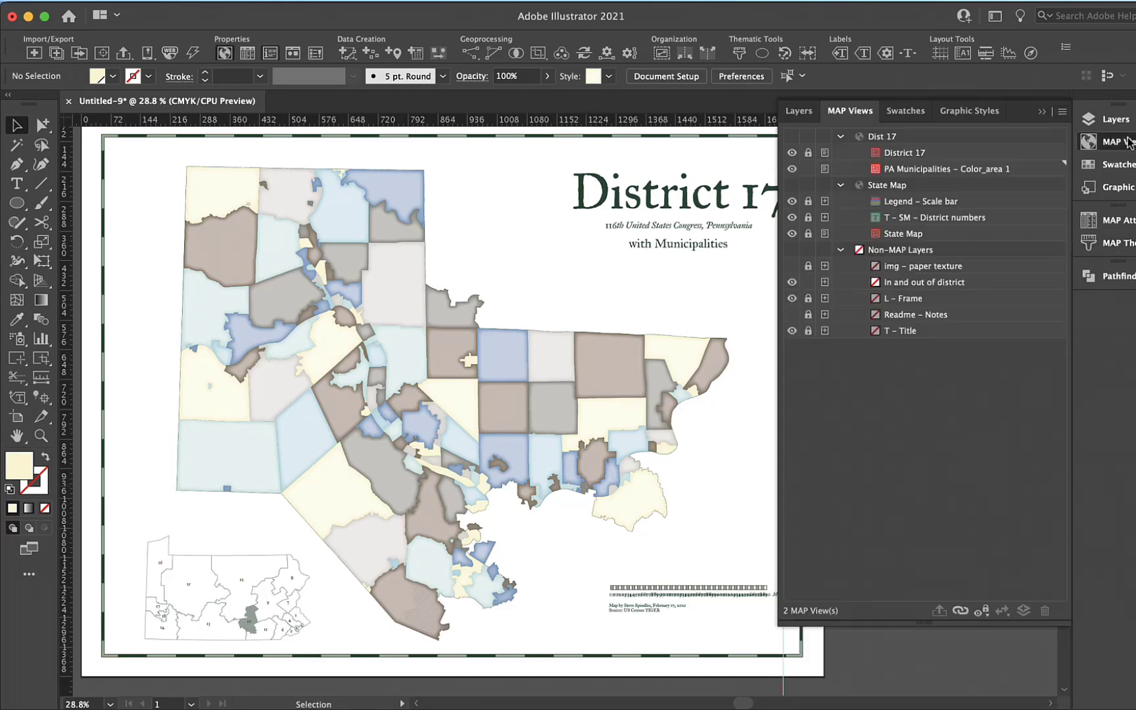
click(816, 235)
drag(906, 235, 893, 154)
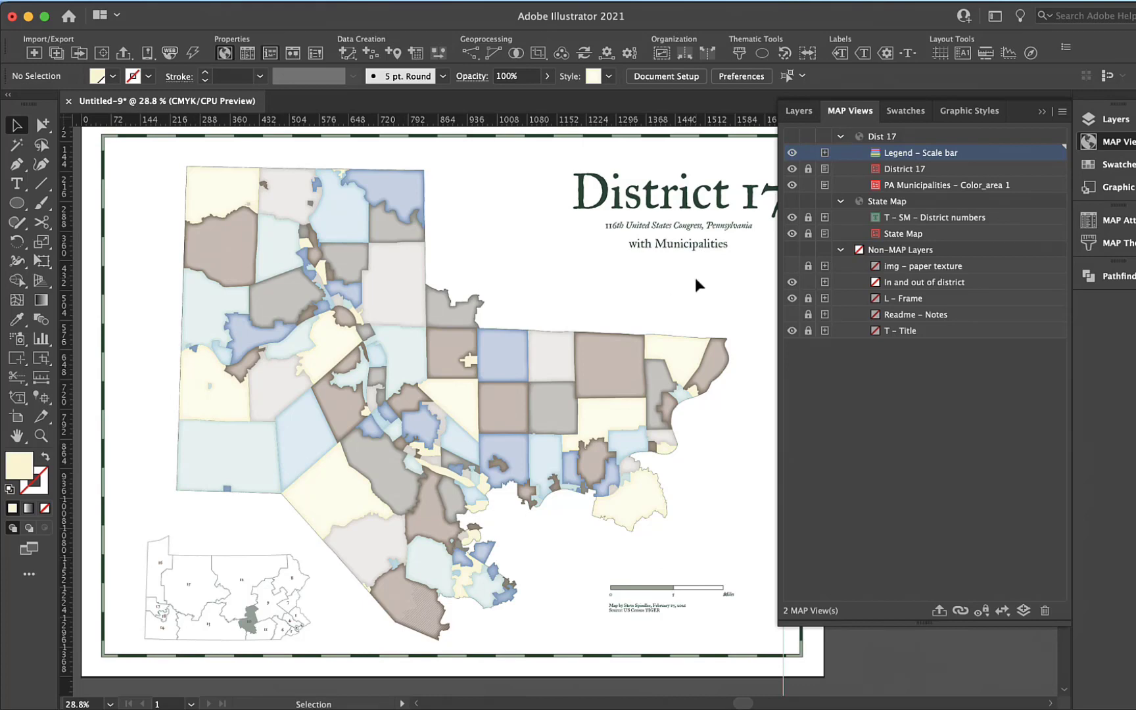
click(1042, 111)
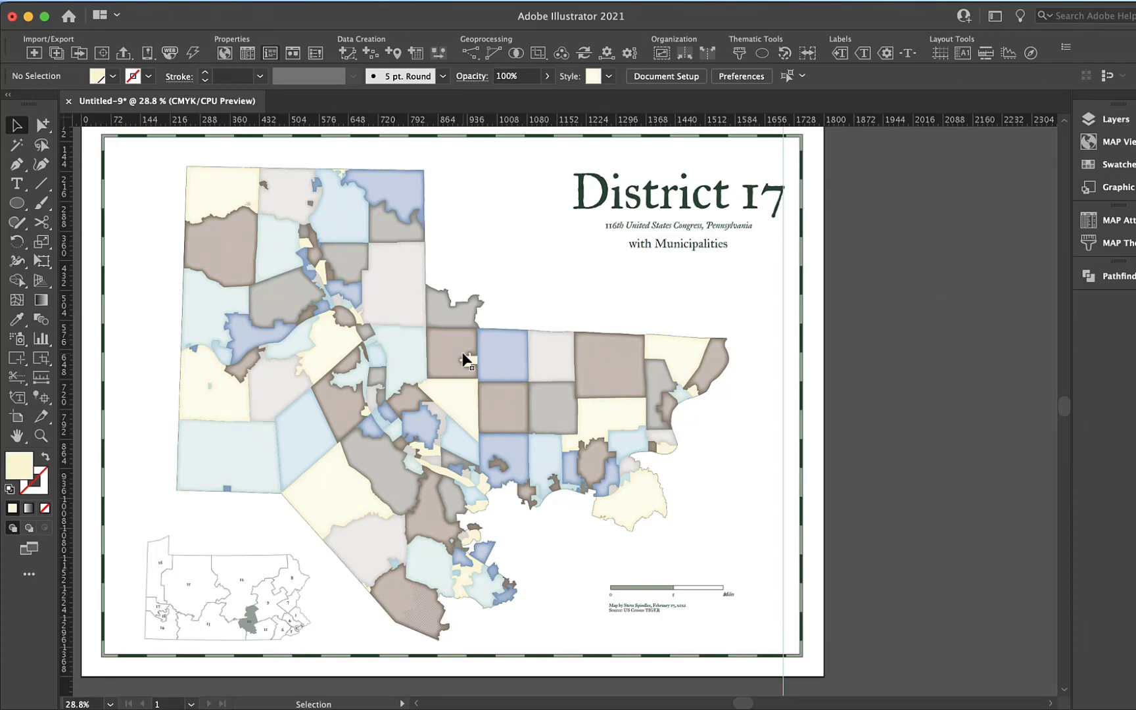
Turn on the img – paper texture layer and nest it inside In and out of district
click(1128, 121)
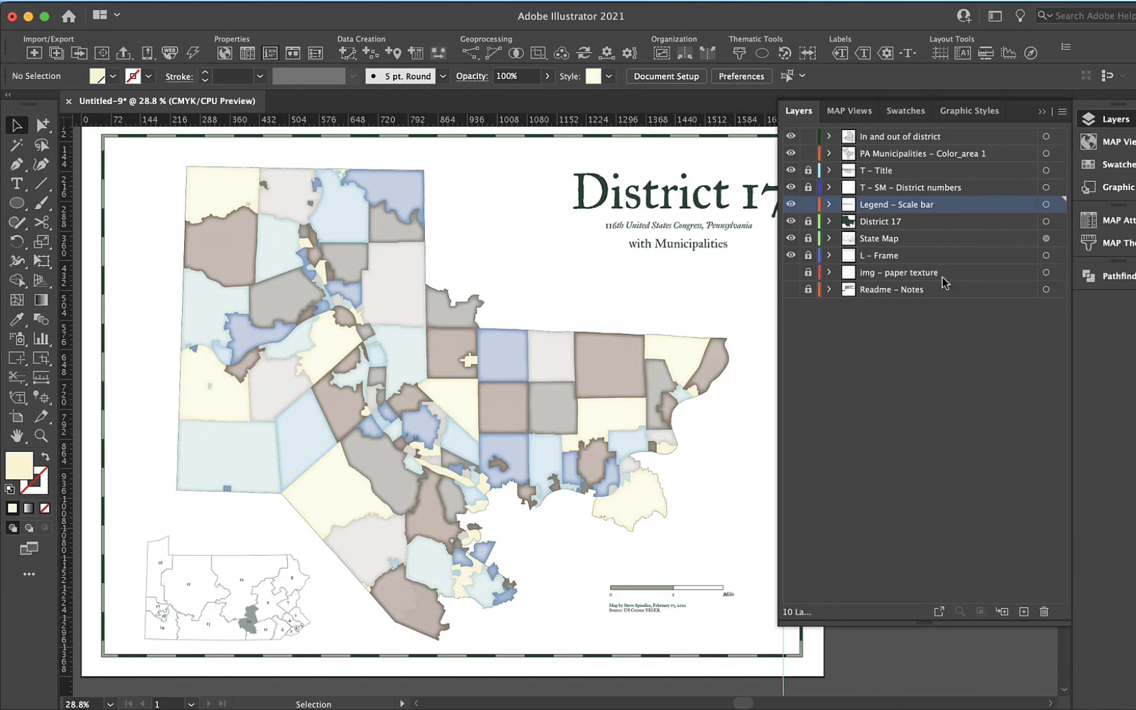
click(791, 272)
click(885, 273)
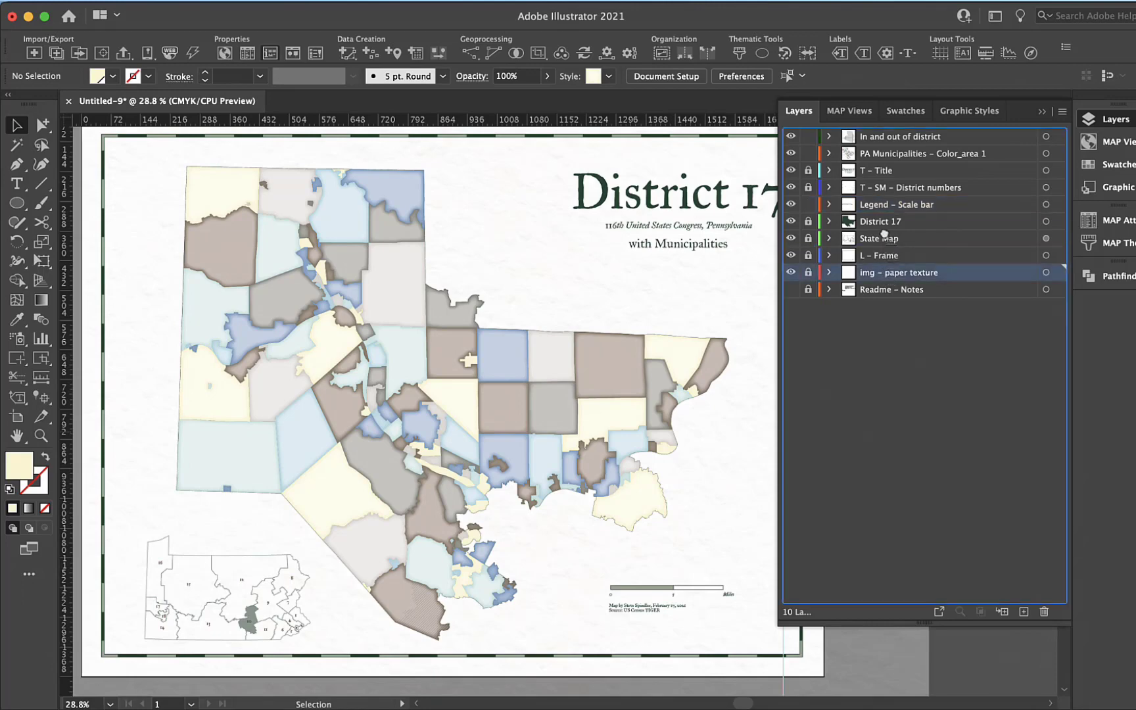
drag(874, 135, 877, 136)
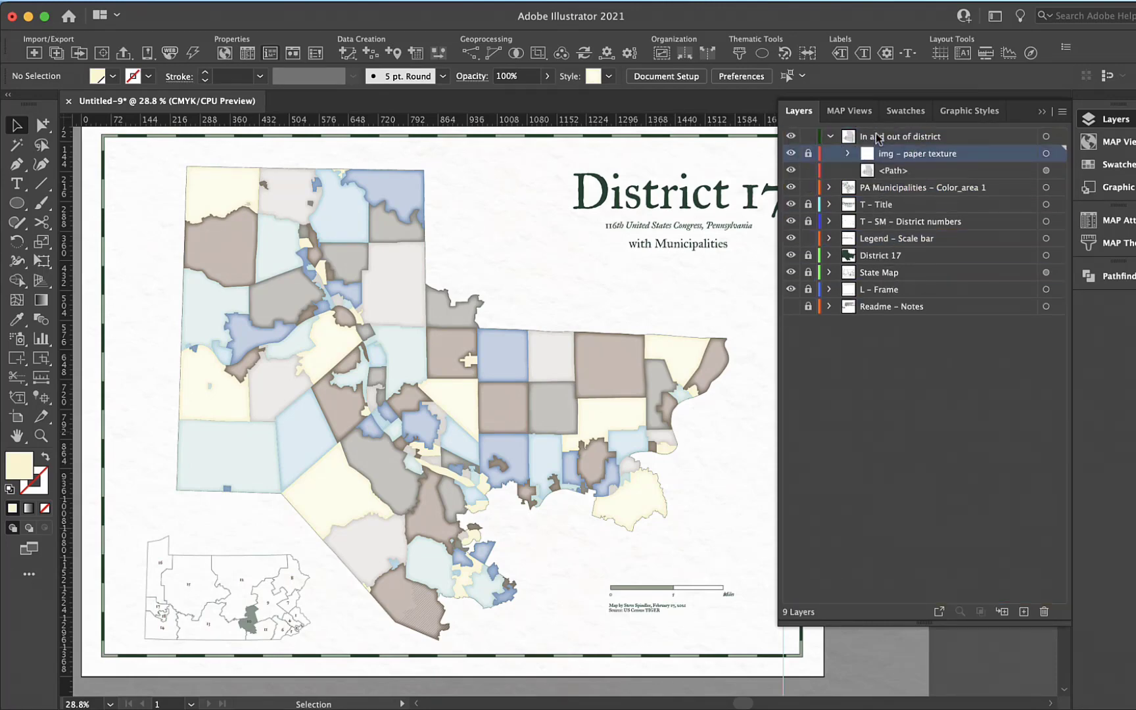
Zoom into the map to inspect the paper texture
click(41, 436)
drag(124, 412, 327, 501)
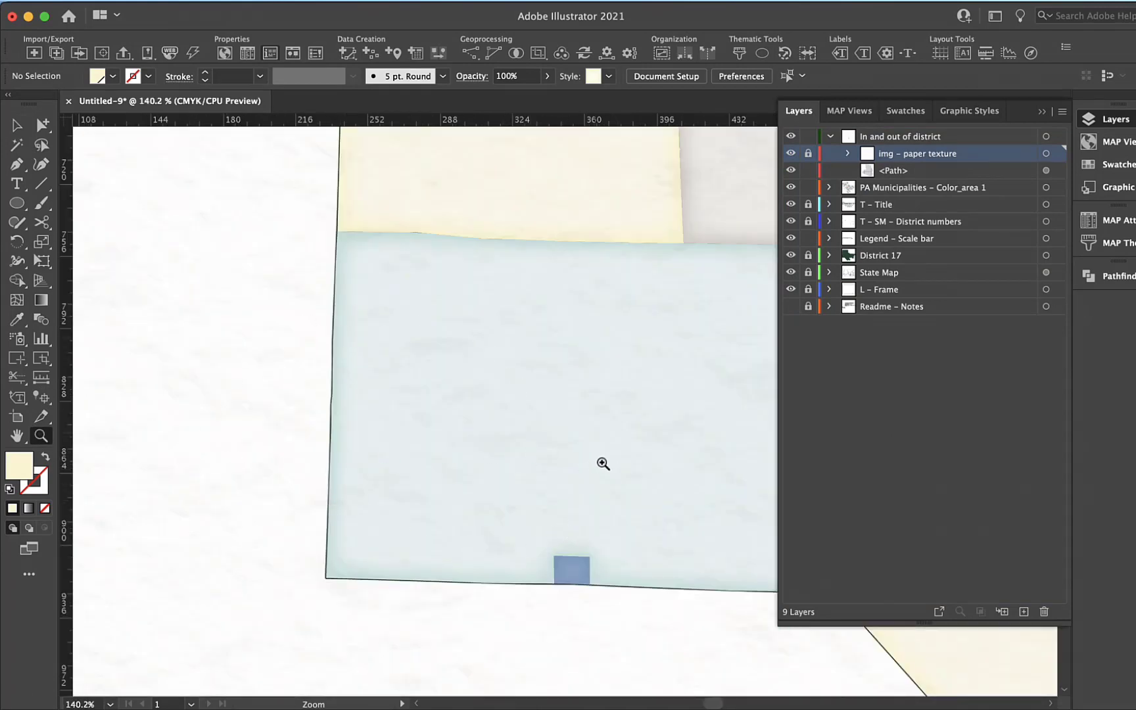
scroll(548, 456, right, 5)
scroll(548, 456, down, 2)
scroll(550, 455, right, 3)
scroll(550, 455, up, 1)
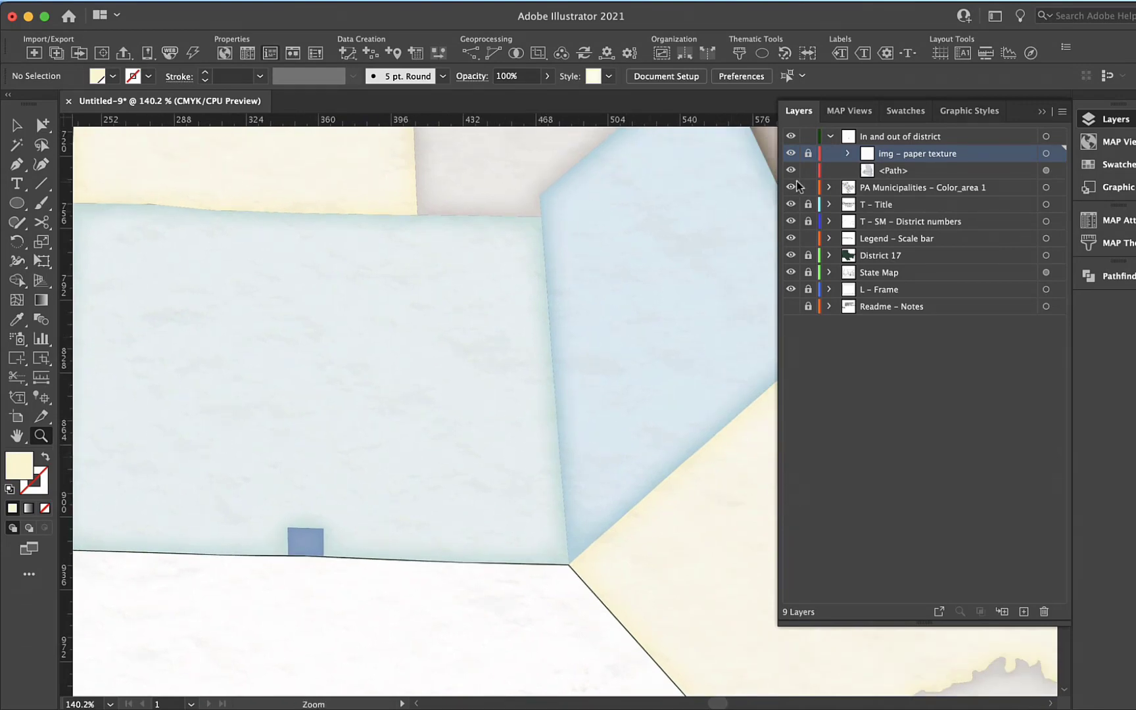
Lock the In and out of district layer and select the light-blue municipality shape
click(41, 126)
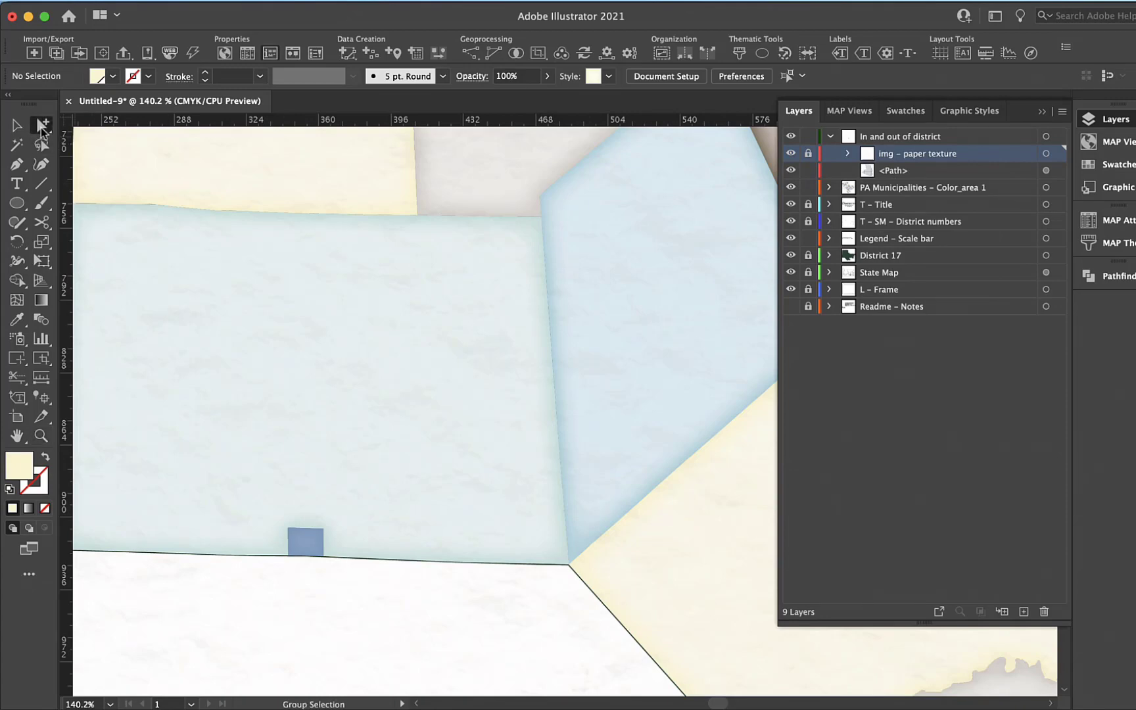
click(808, 136)
click(480, 376)
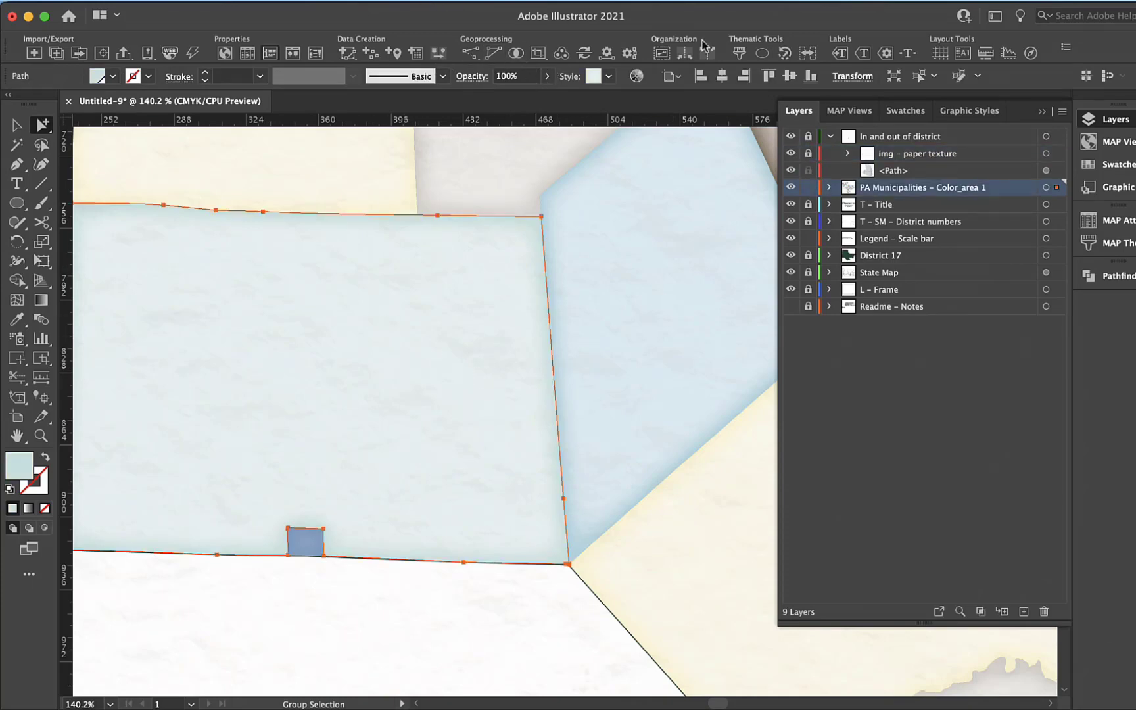
Review the shape's Inner Glow in Appearance (Screen, 60%, 10 pt, center) without changing it
click(430, 1)
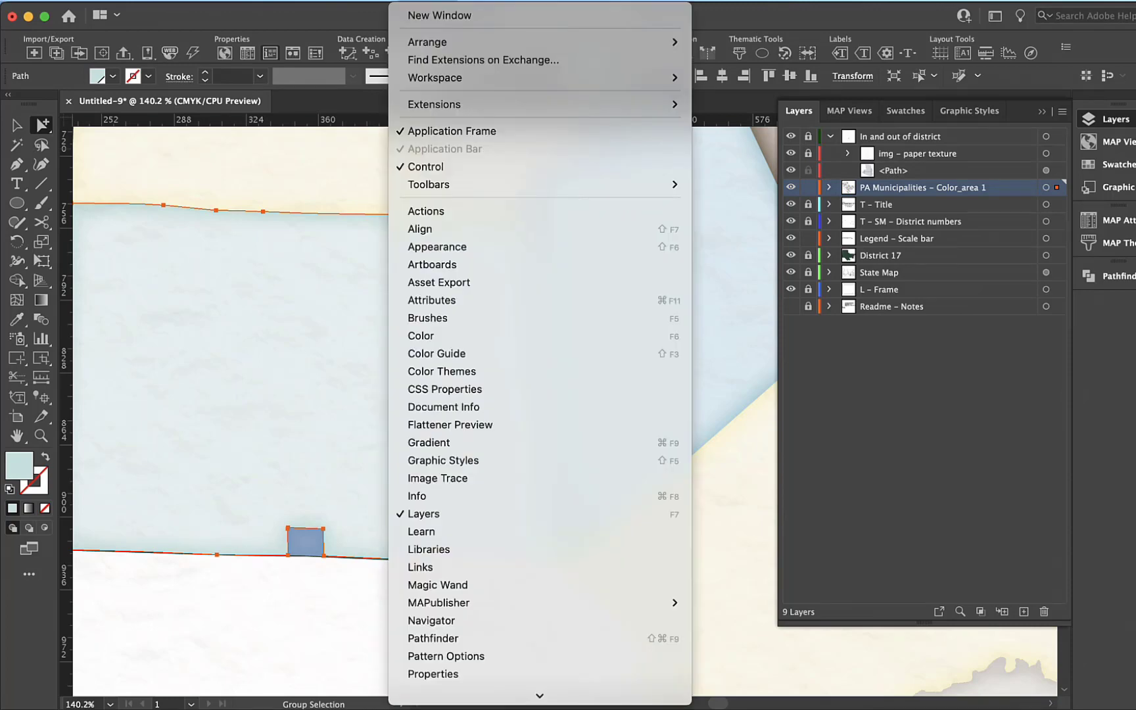
click(461, 248)
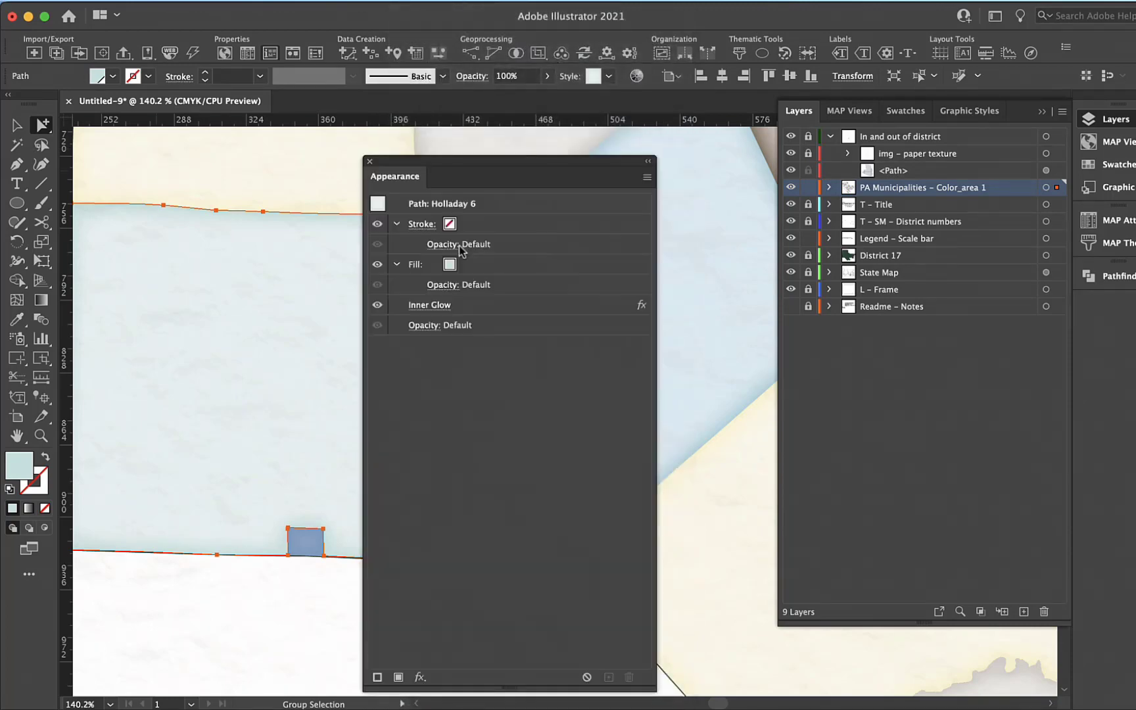
click(432, 306)
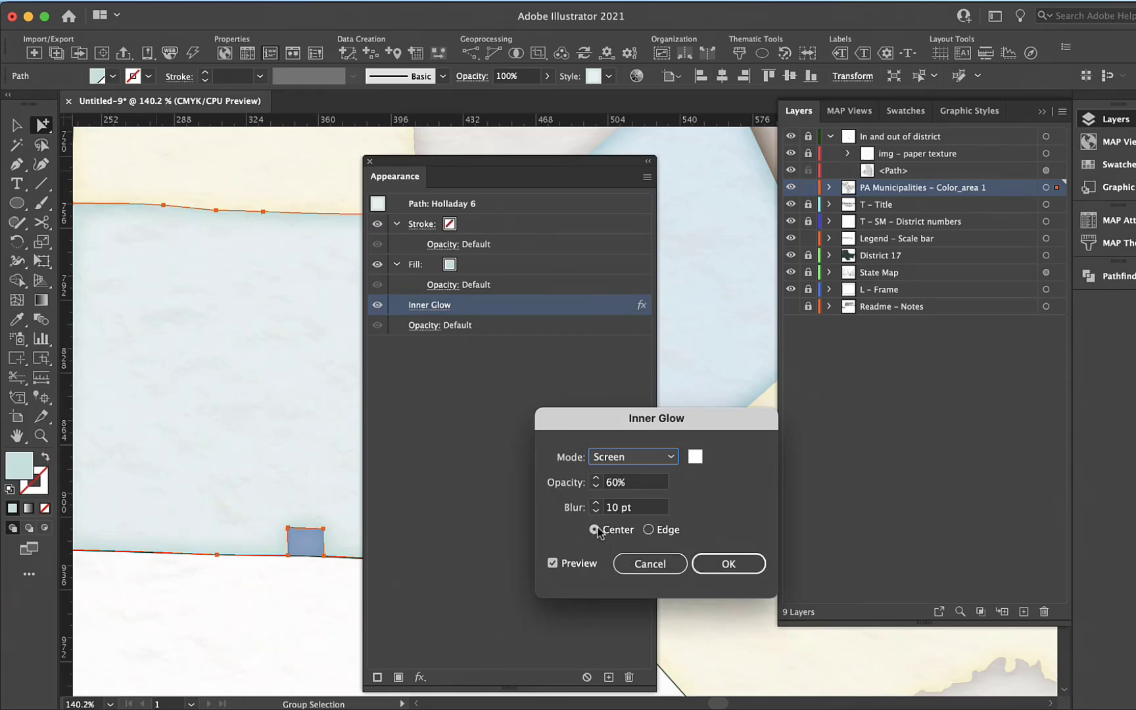
click(663, 566)
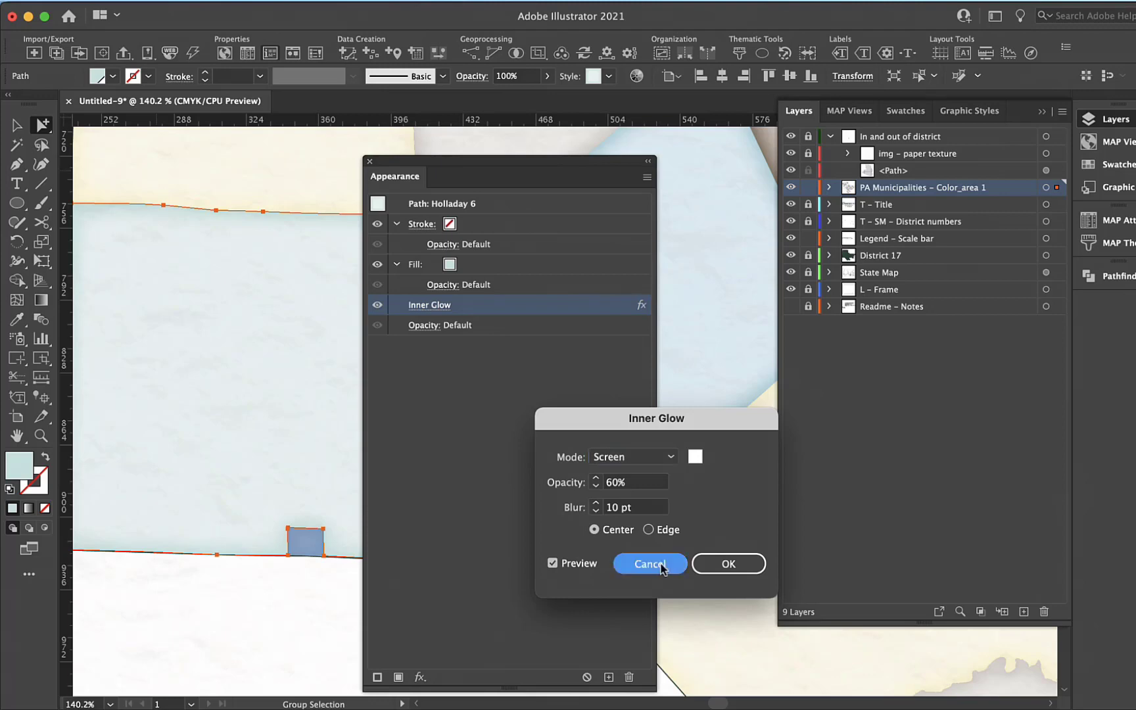
click(369, 161)
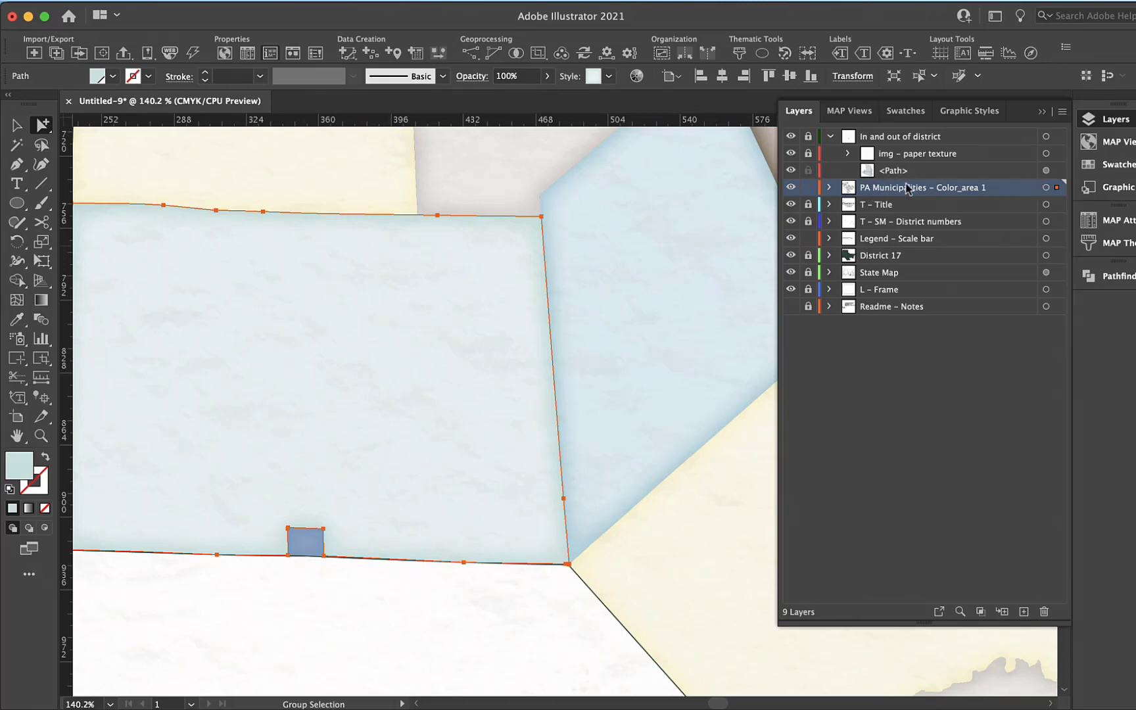
Duplicate the PA Municipalities – Color_area 1 layer and start renaming the copy
right_click(881, 194)
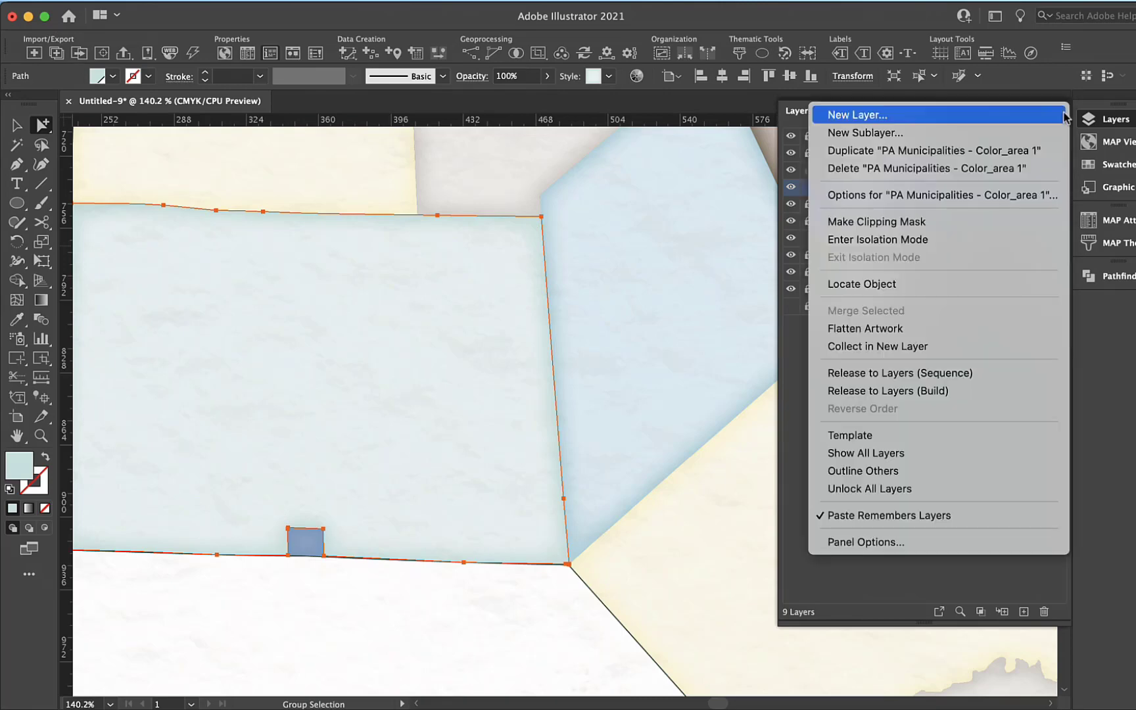
click(990, 151)
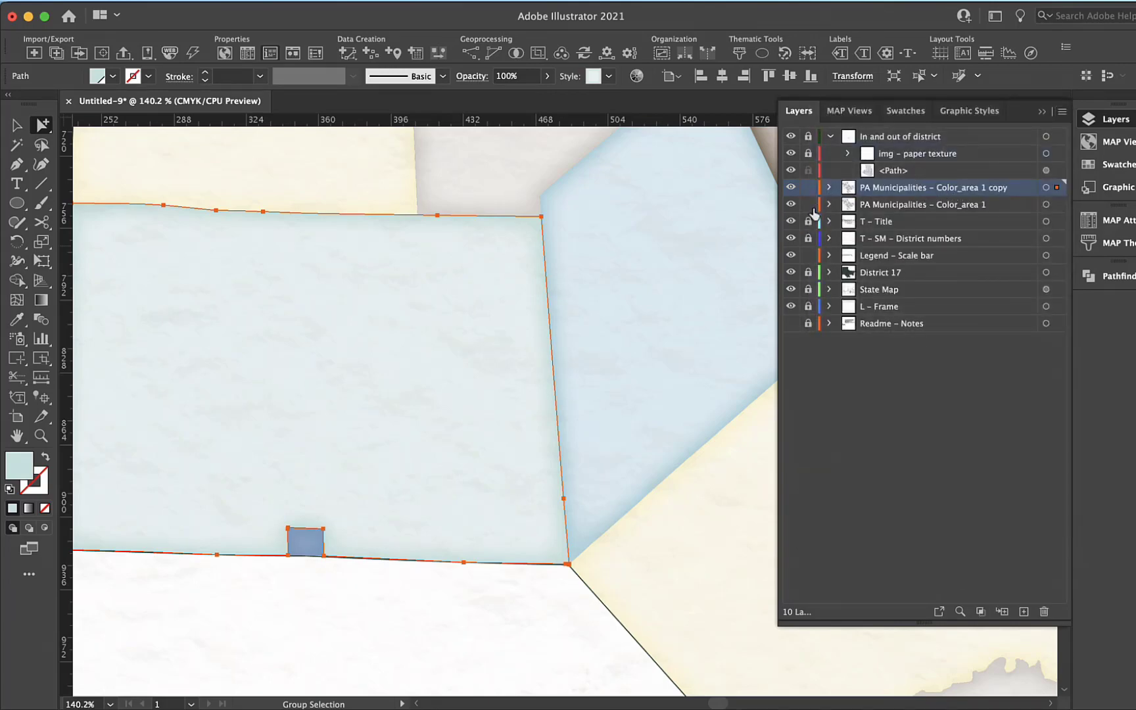
double_click(907, 187)
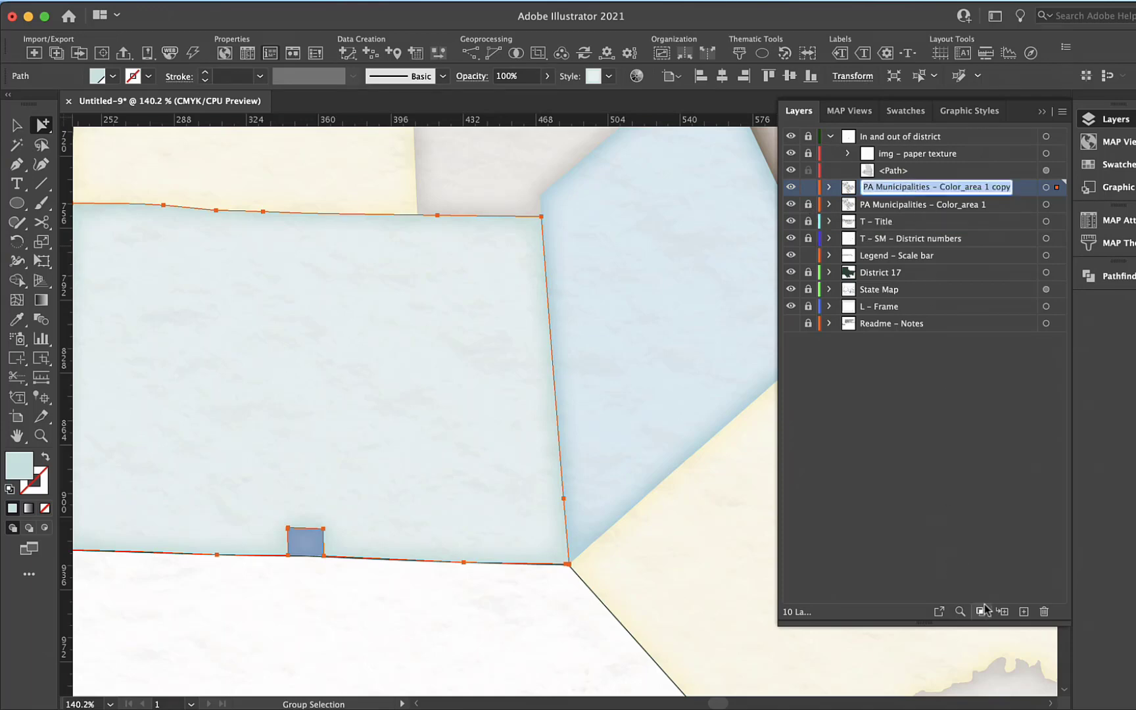
Apply the District – Municipality border (place near bottom) graphic style, then select all map shapes
click(994, 113)
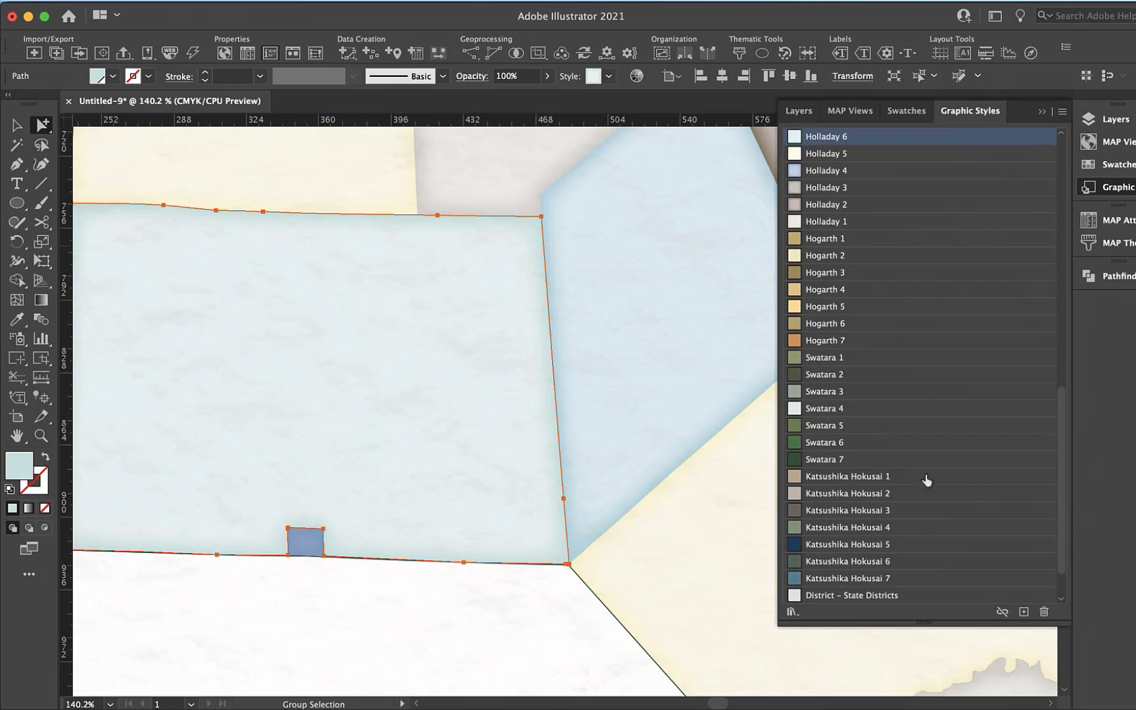
scroll(920, 523, down, 2)
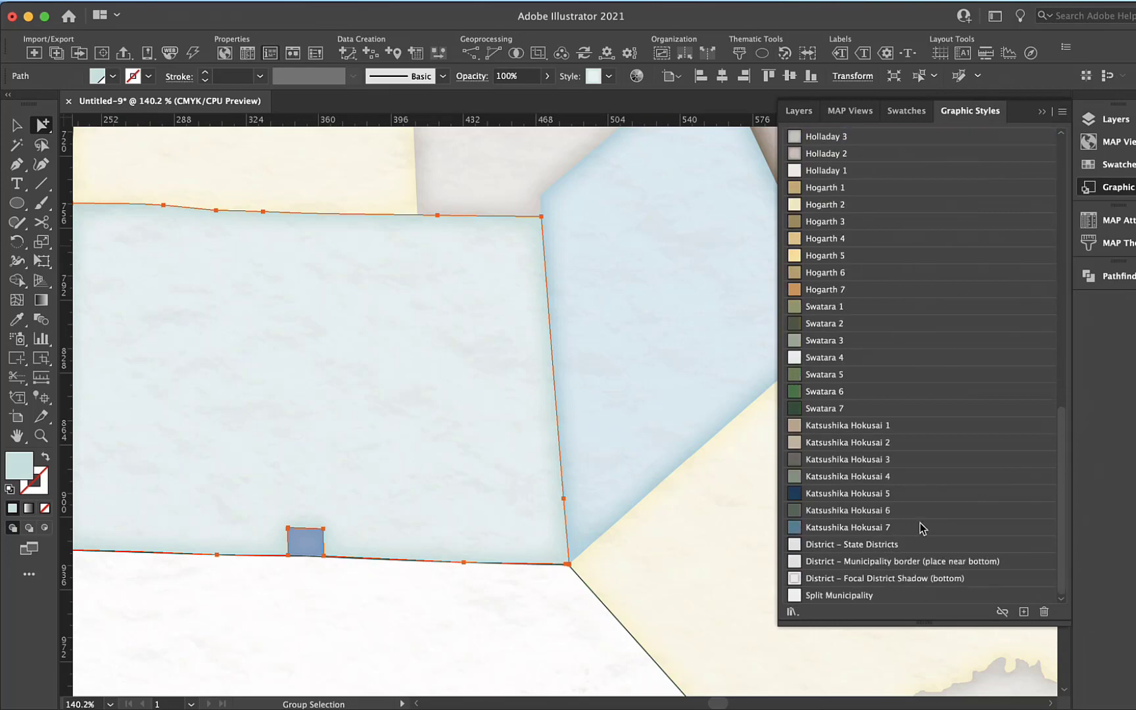
click(854, 564)
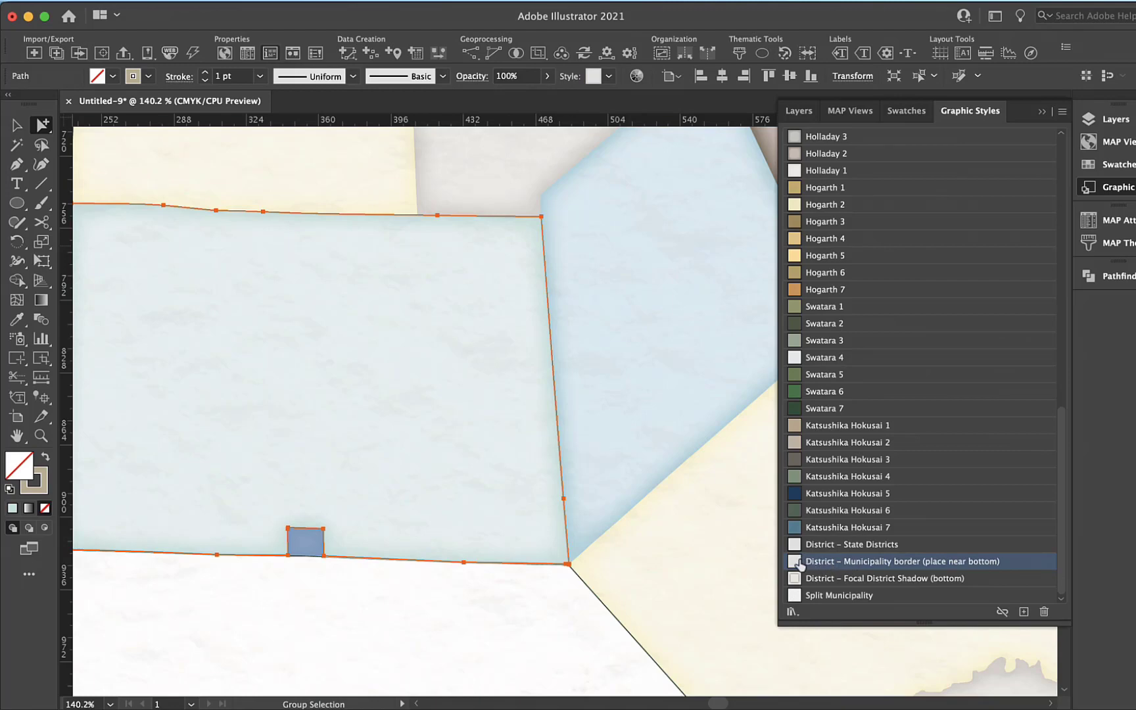
key(super+a)
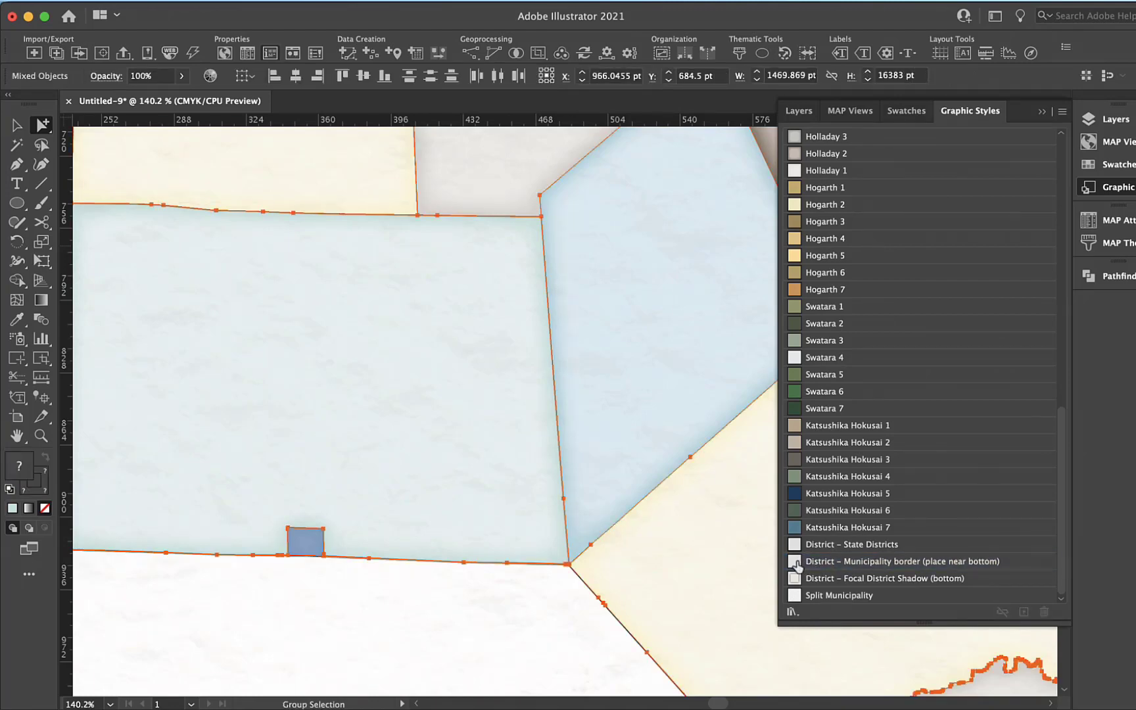
key(super+shift+a)
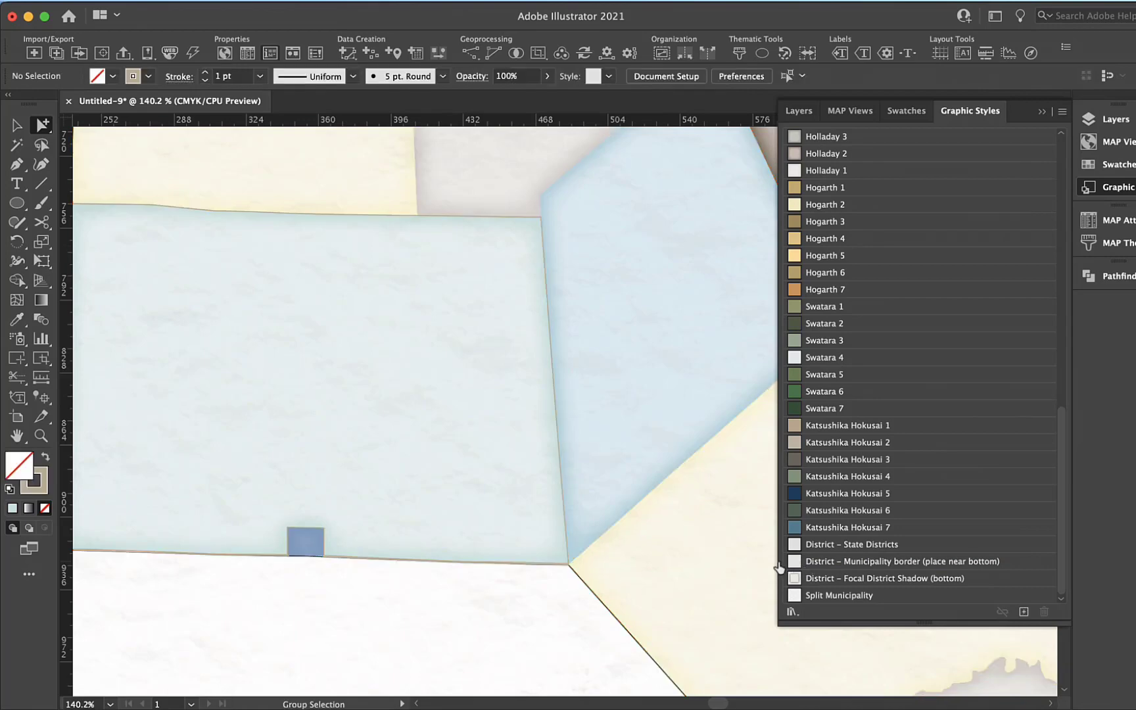
key(super+a)
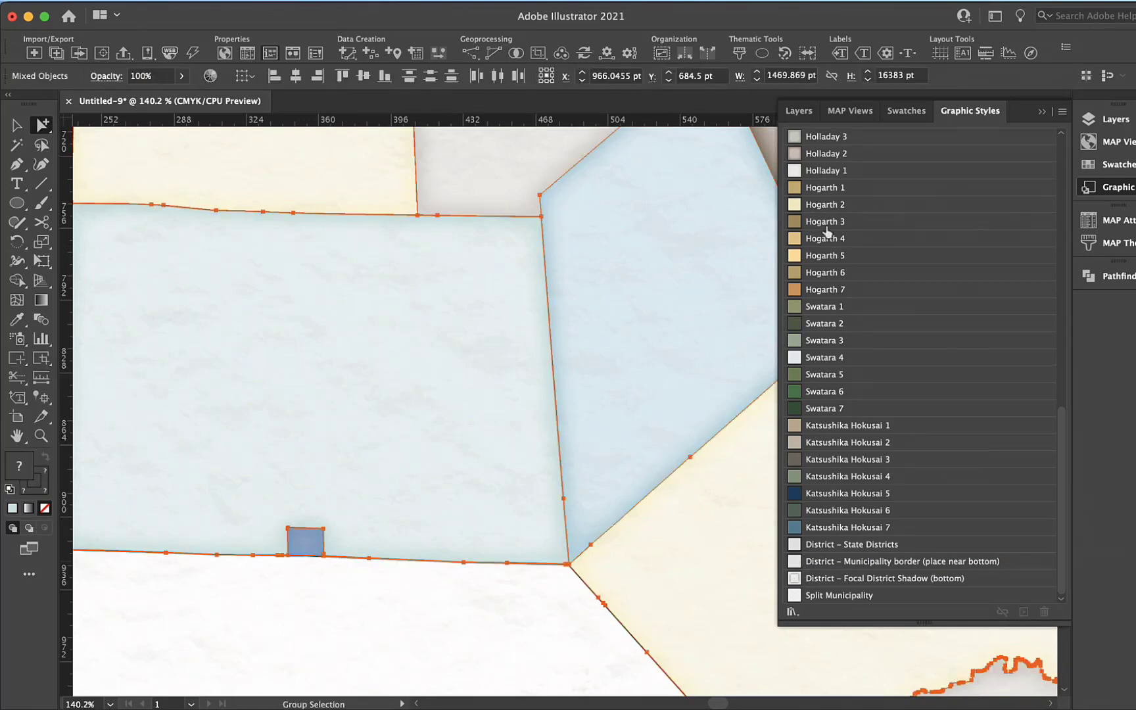
Select the Legend – Scale bar layer and fit the artboard, panning to show the full title
click(799, 111)
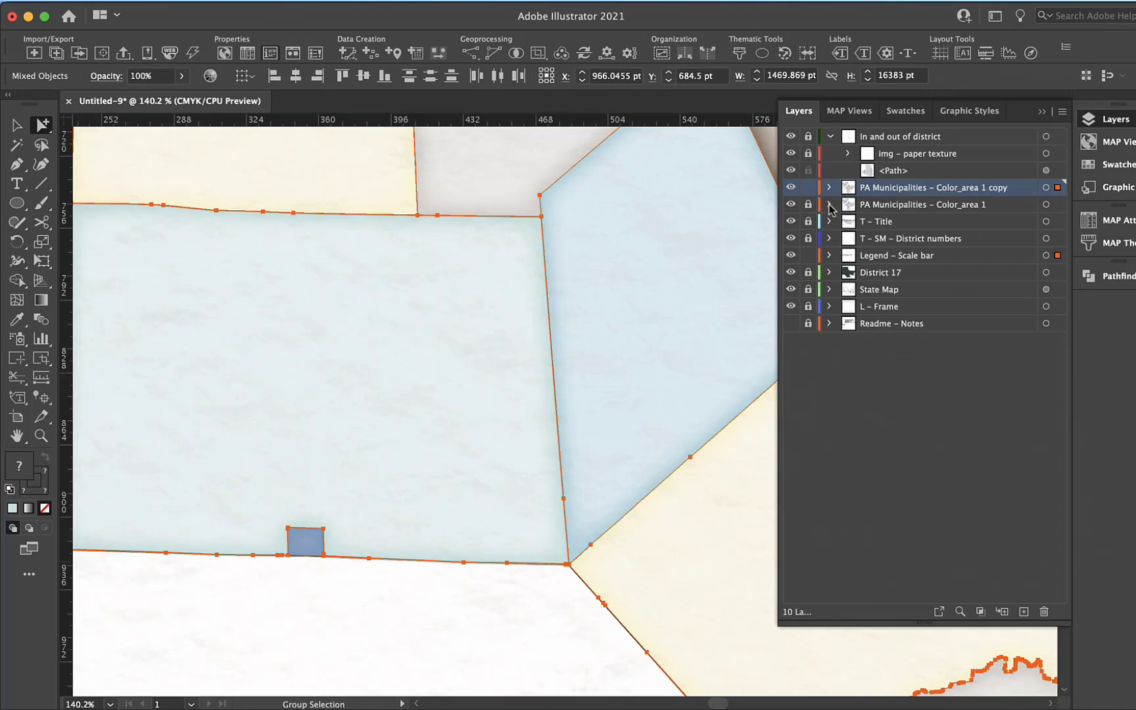
click(809, 257)
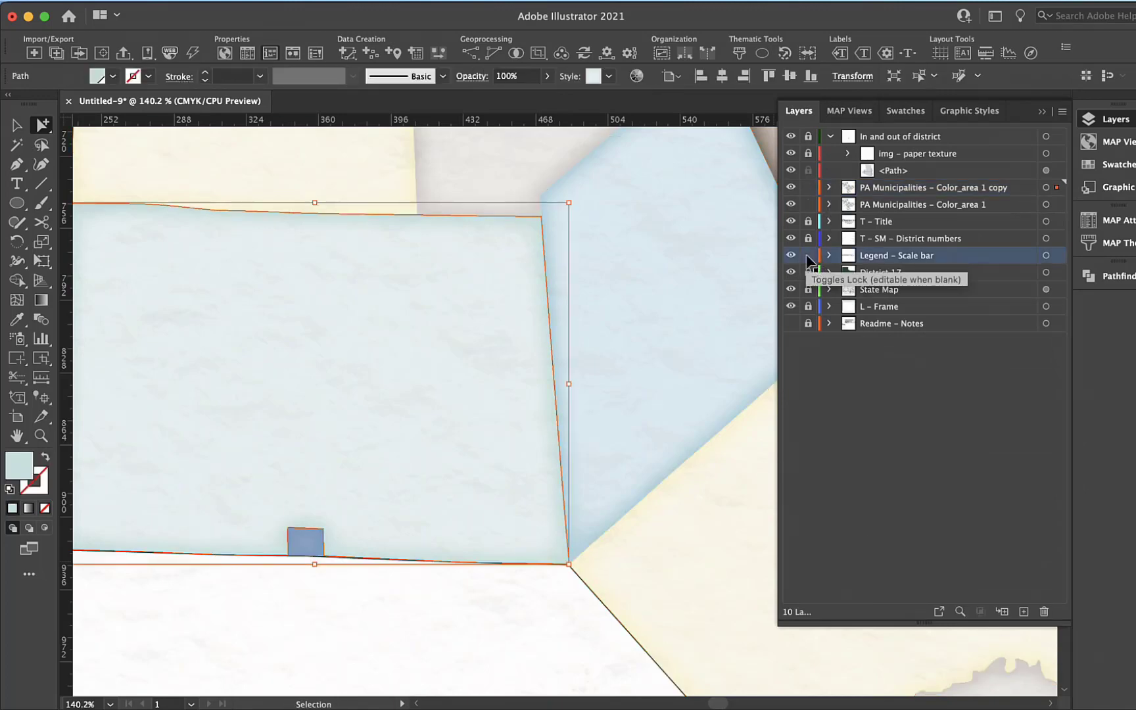
key(super+0)
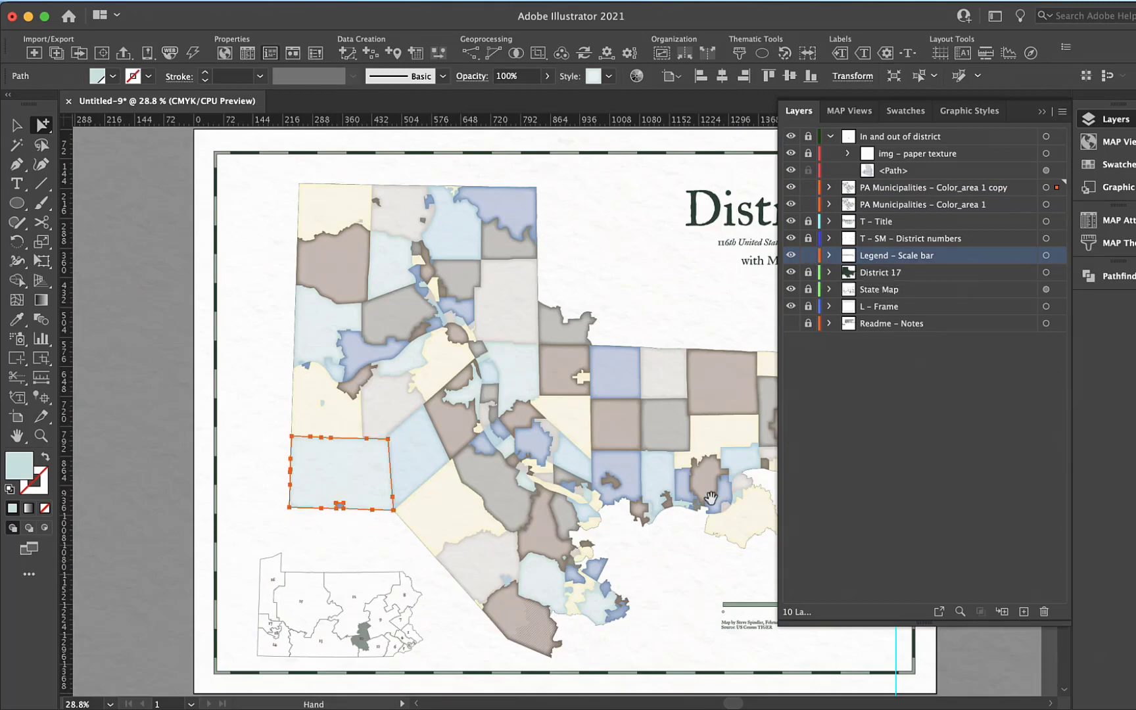
drag(711, 498, 535, 510)
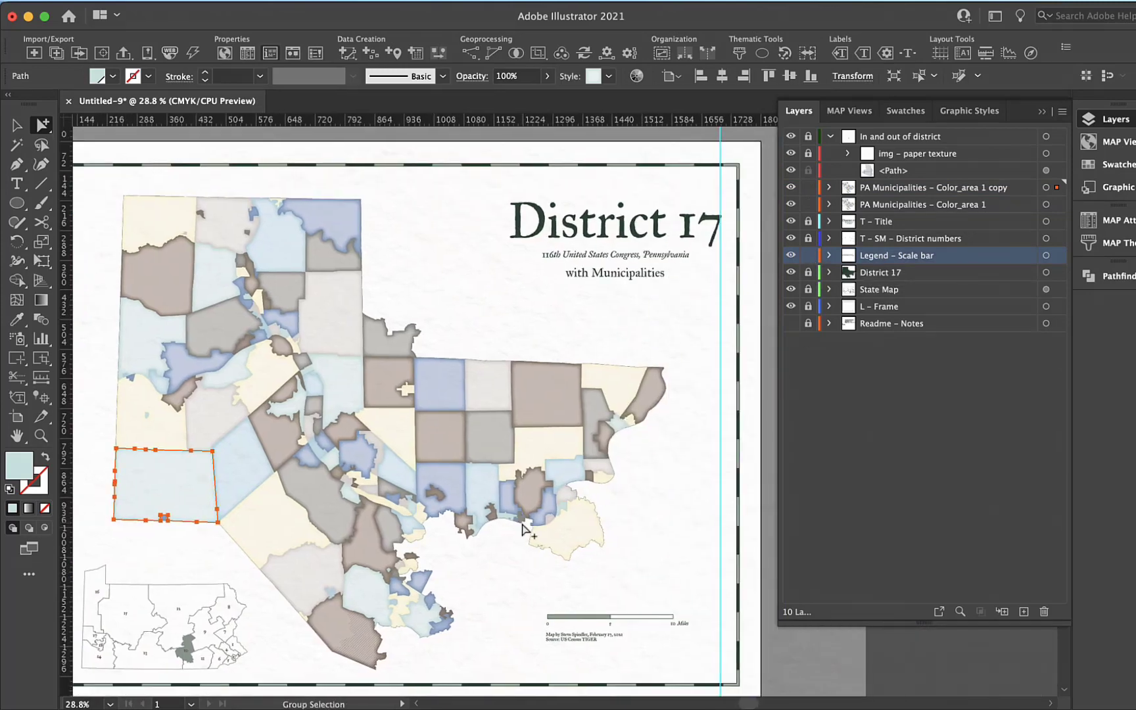
Lock Legend – Scale bar and clear all appearance from the copied municipality shapes
click(808, 256)
click(808, 290)
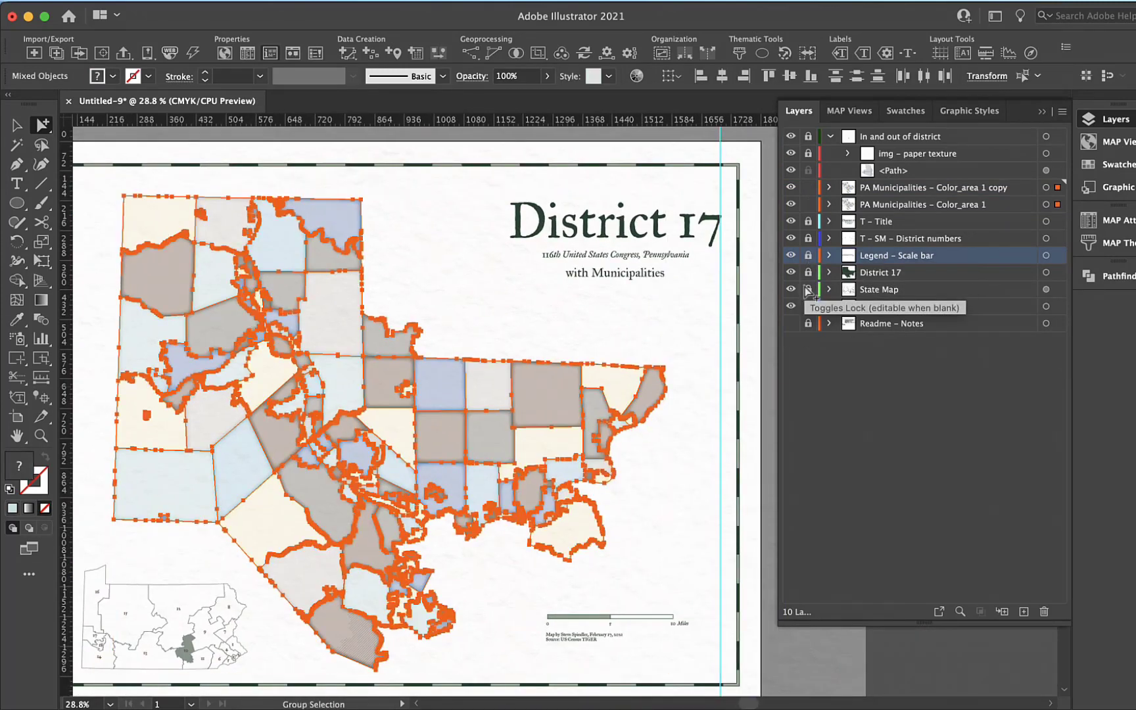
click(905, 188)
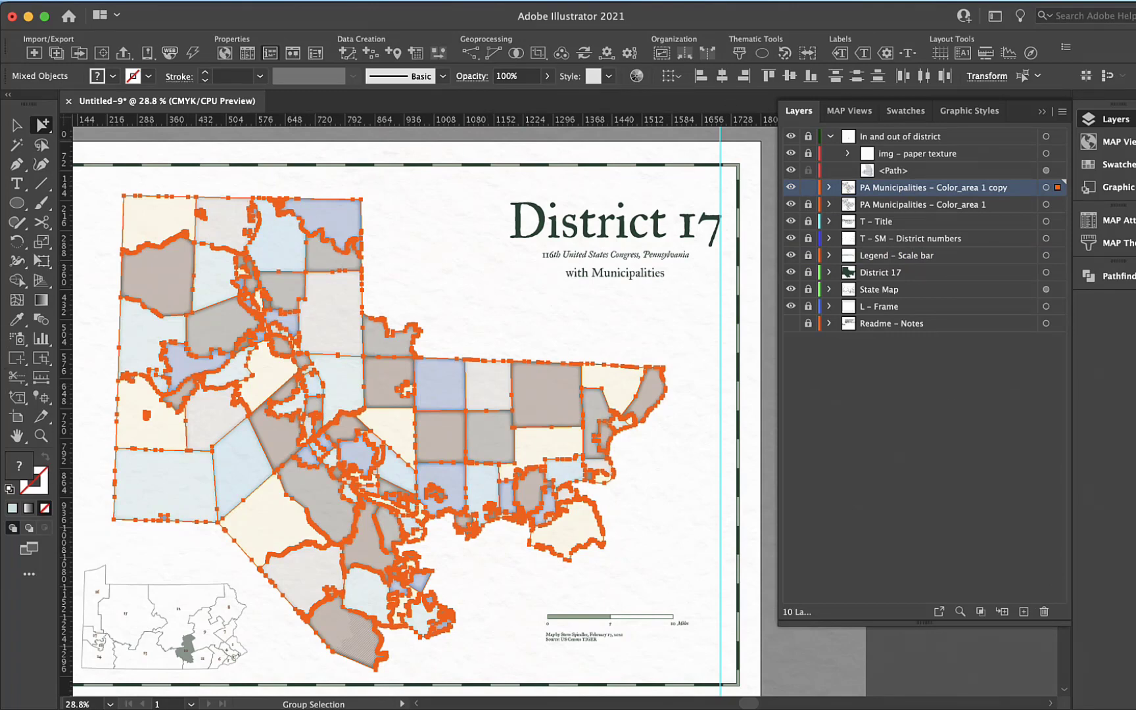
click(404, 0)
click(427, 248)
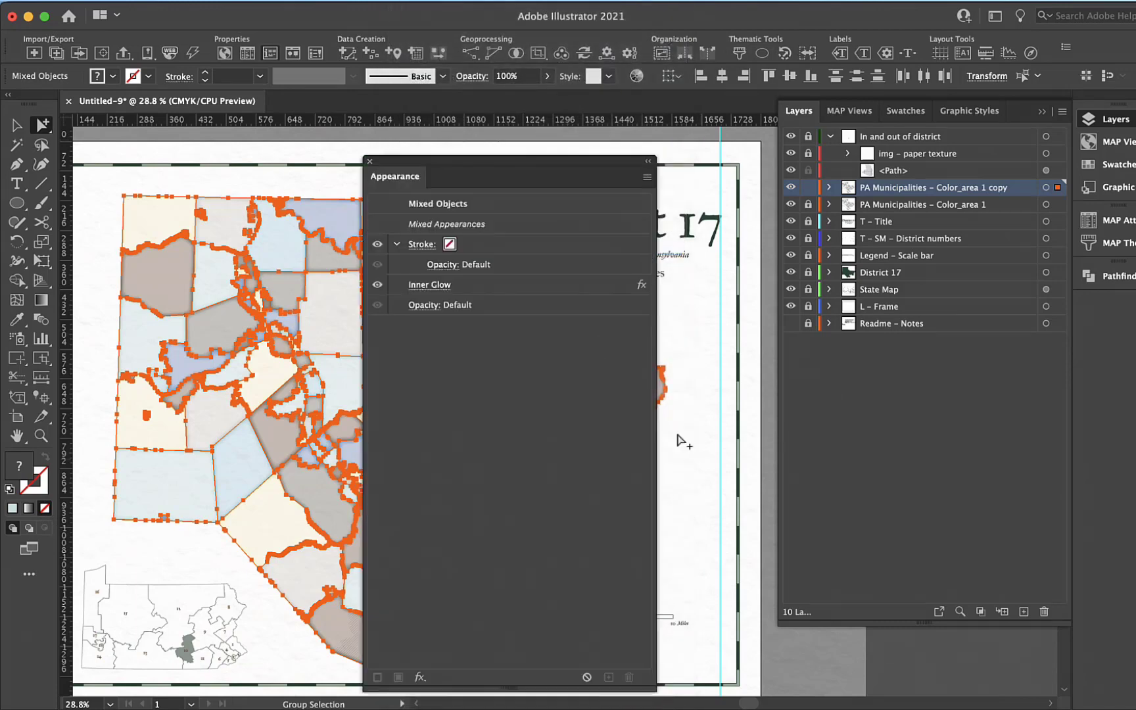
click(587, 677)
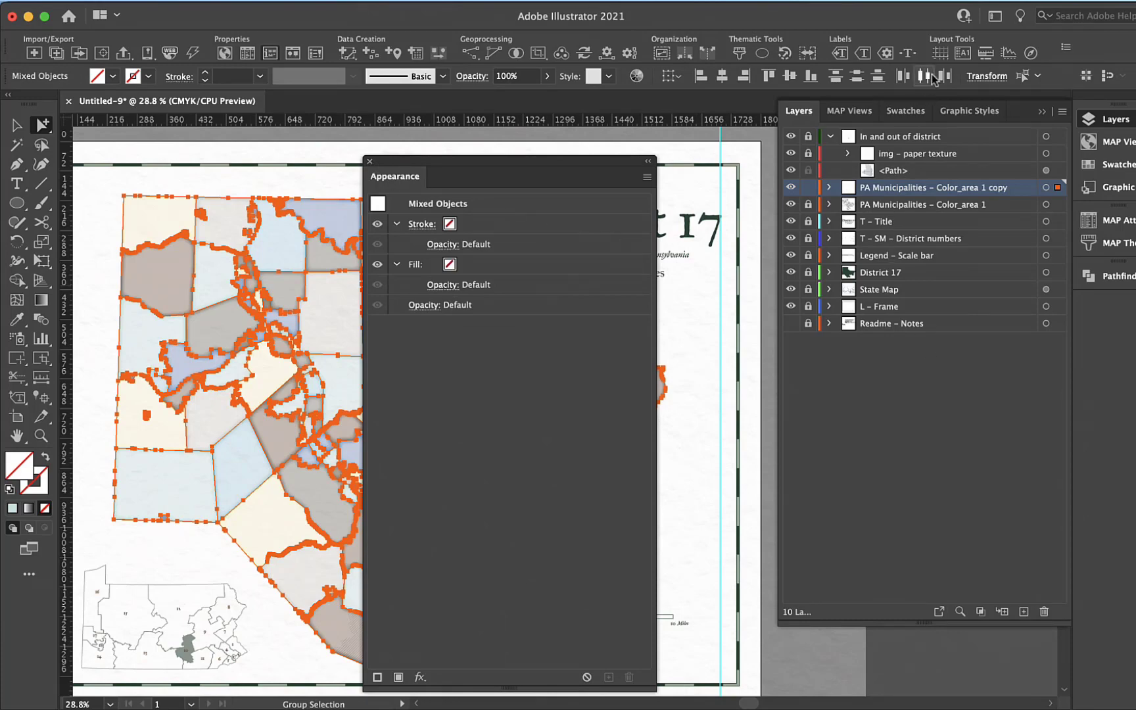
Apply the District – Municipality border graphic style to all copied shapes
click(955, 112)
scroll(918, 490, down, 3)
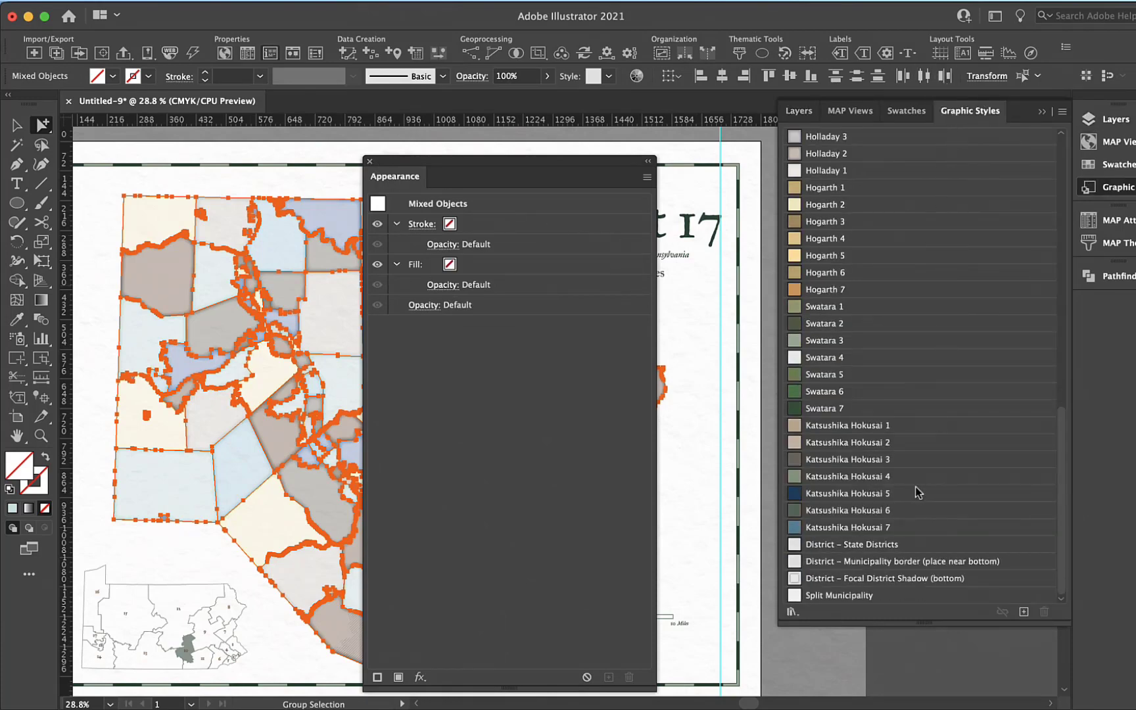
click(850, 563)
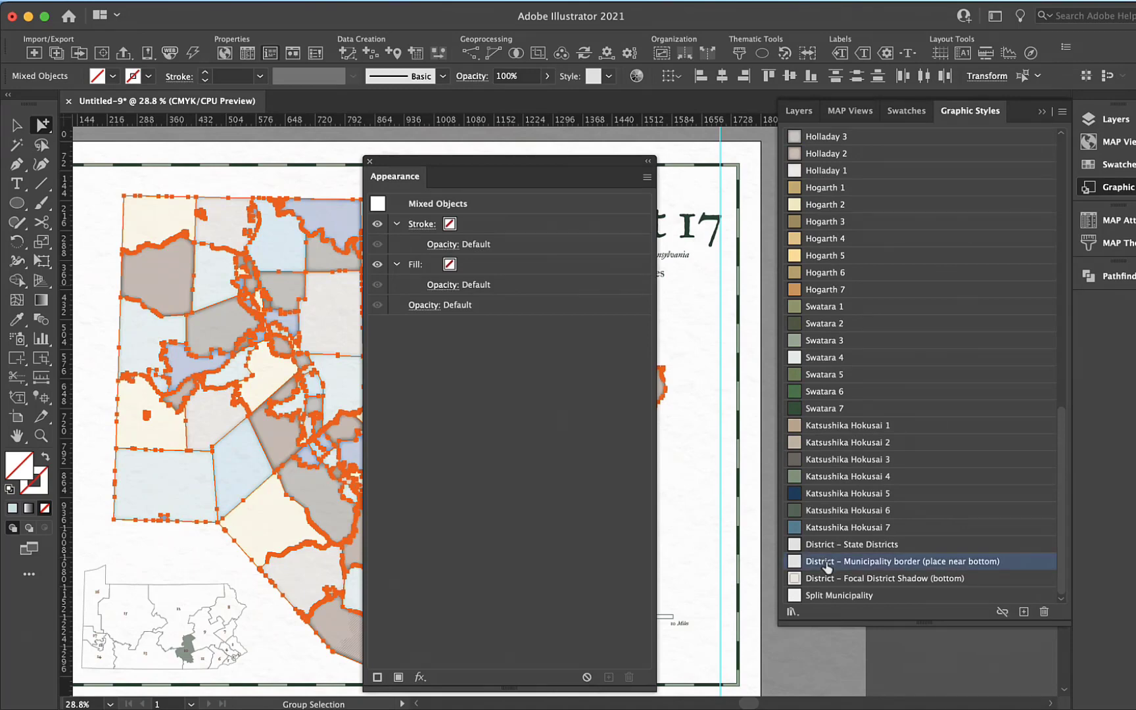
click(368, 162)
Deselect and zoom in on a few municipalities to check the 1 pt borders
click(656, 344)
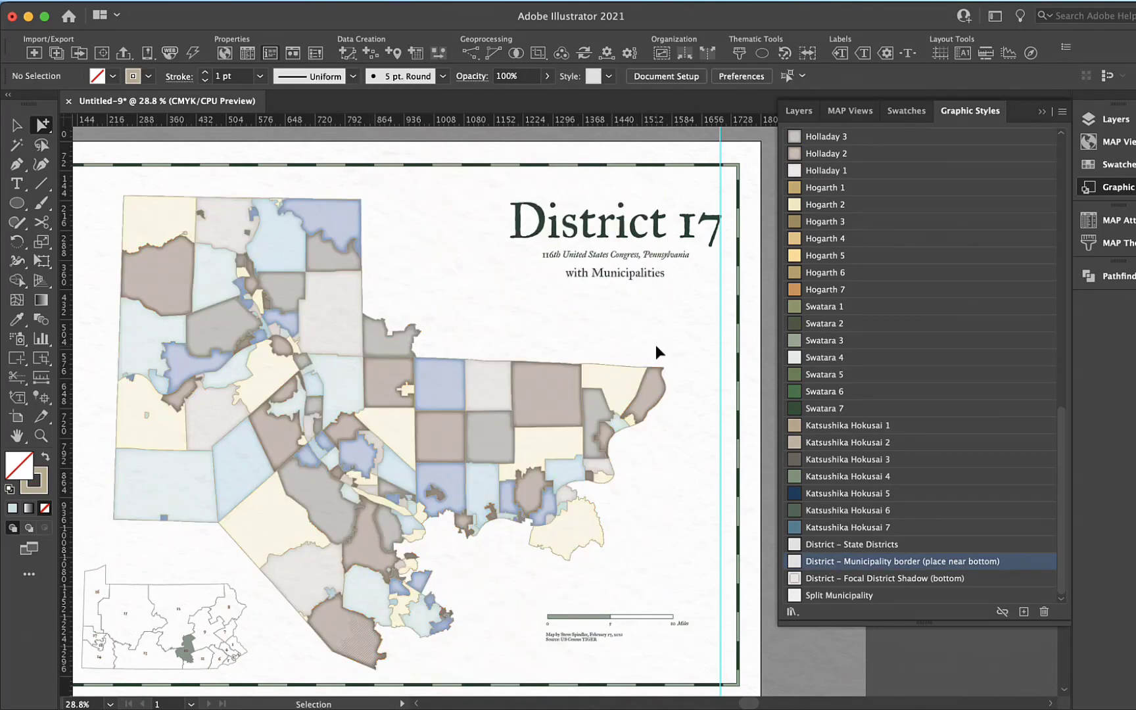
drag(373, 384, 476, 490)
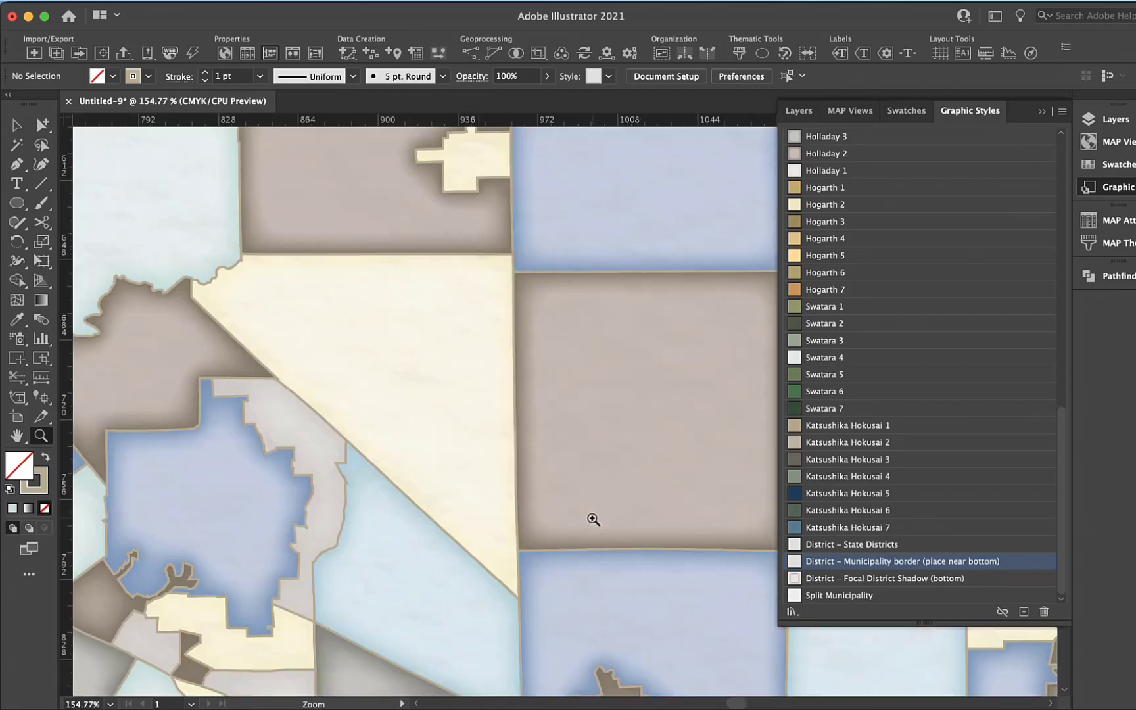
key(super+alt)
scroll(595, 524, down, 5)
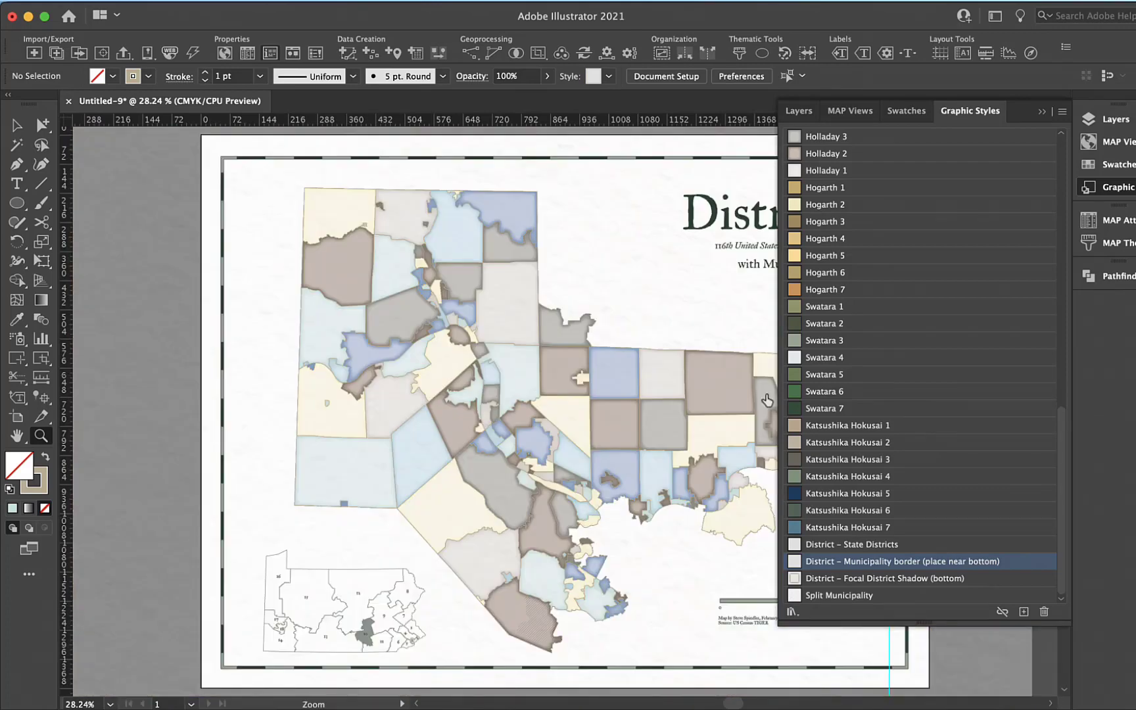
Cancel MAP LabelPro and its Setup Layers dialog without labelling
click(740, 54)
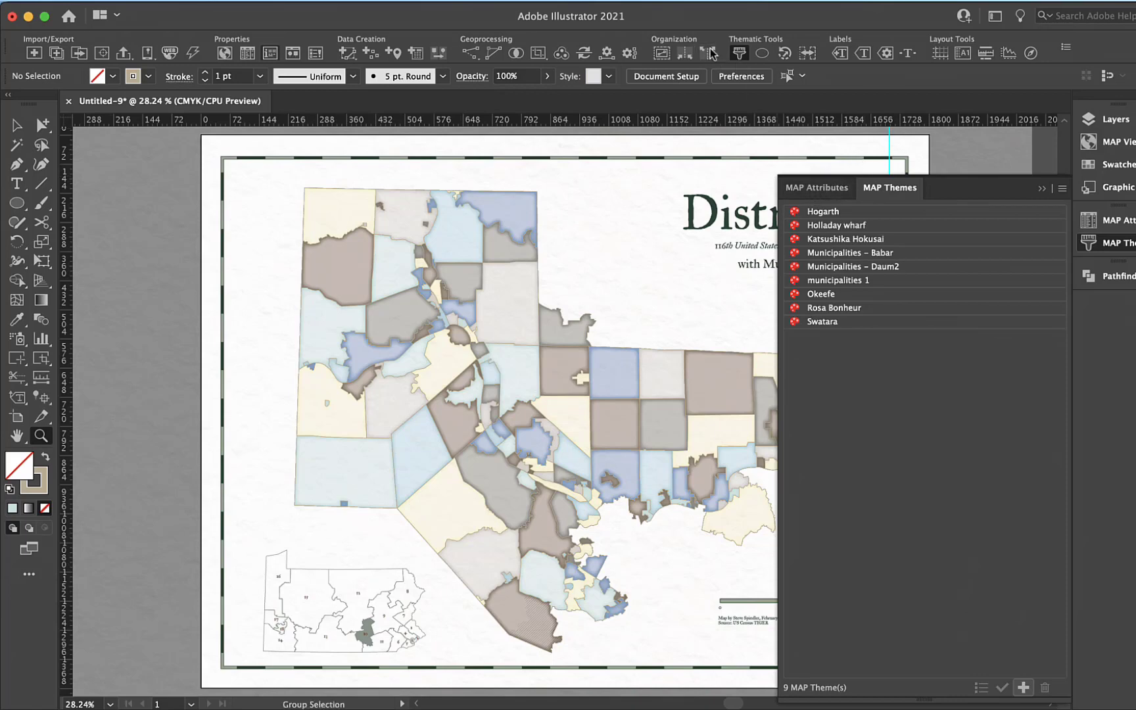
click(842, 54)
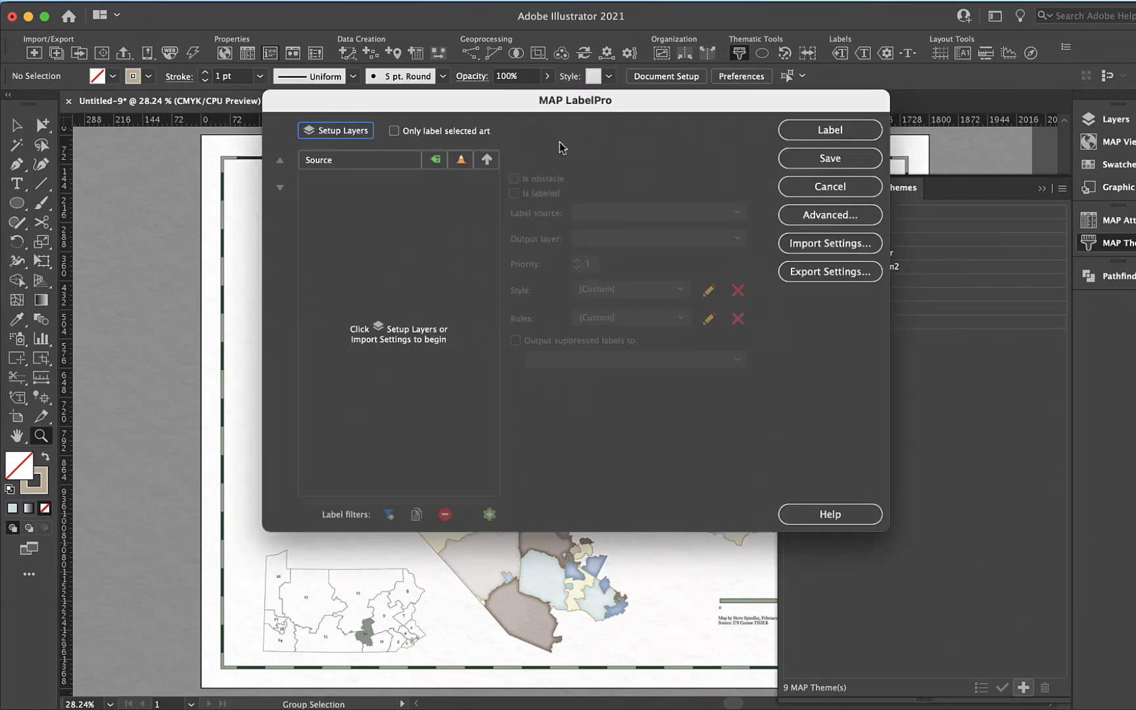
click(332, 132)
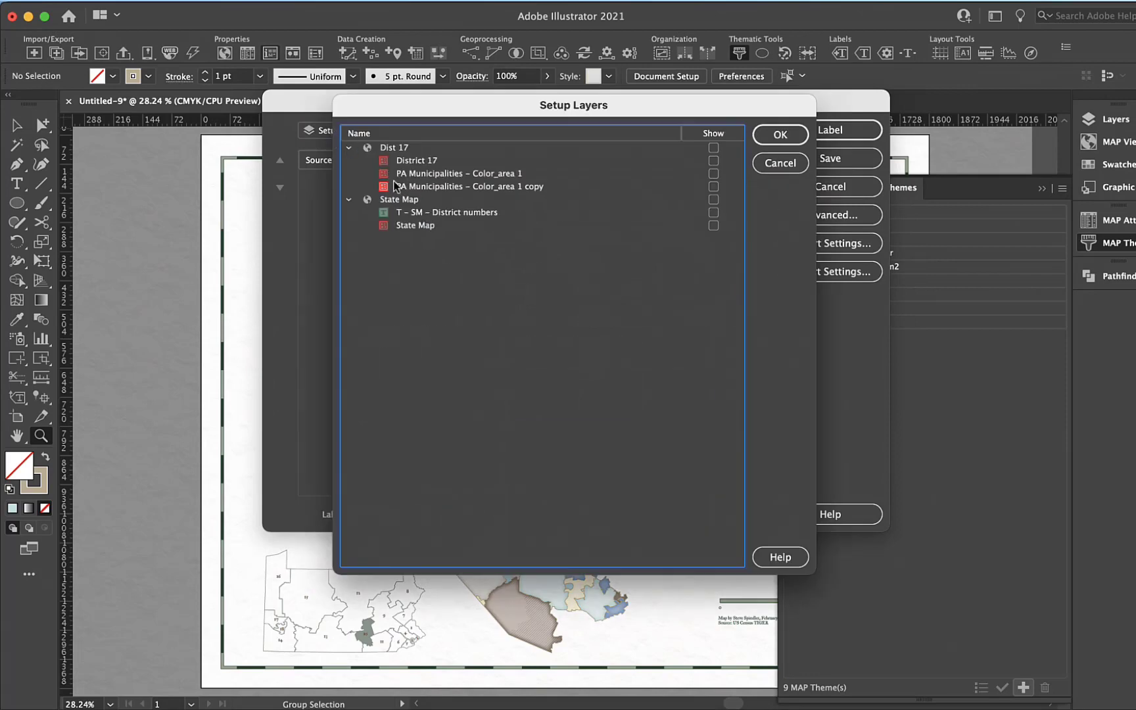
click(784, 166)
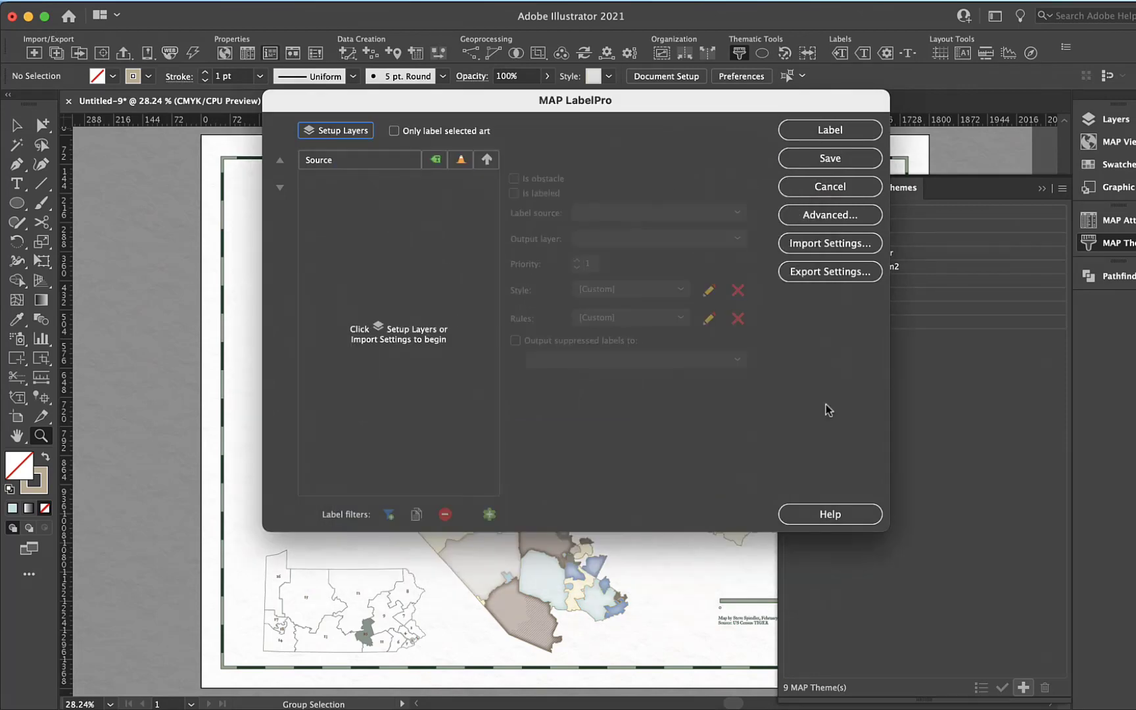
click(845, 187)
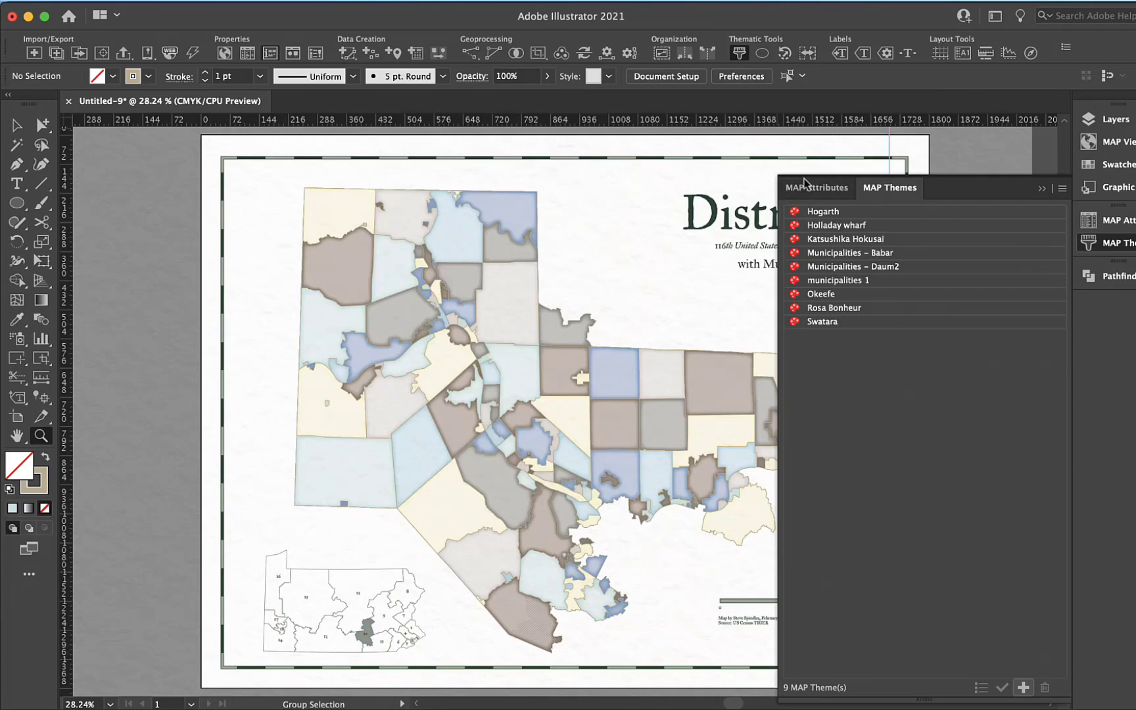
Unlock the PA Municipalities – Color_area 1 layer
click(1042, 188)
click(1110, 120)
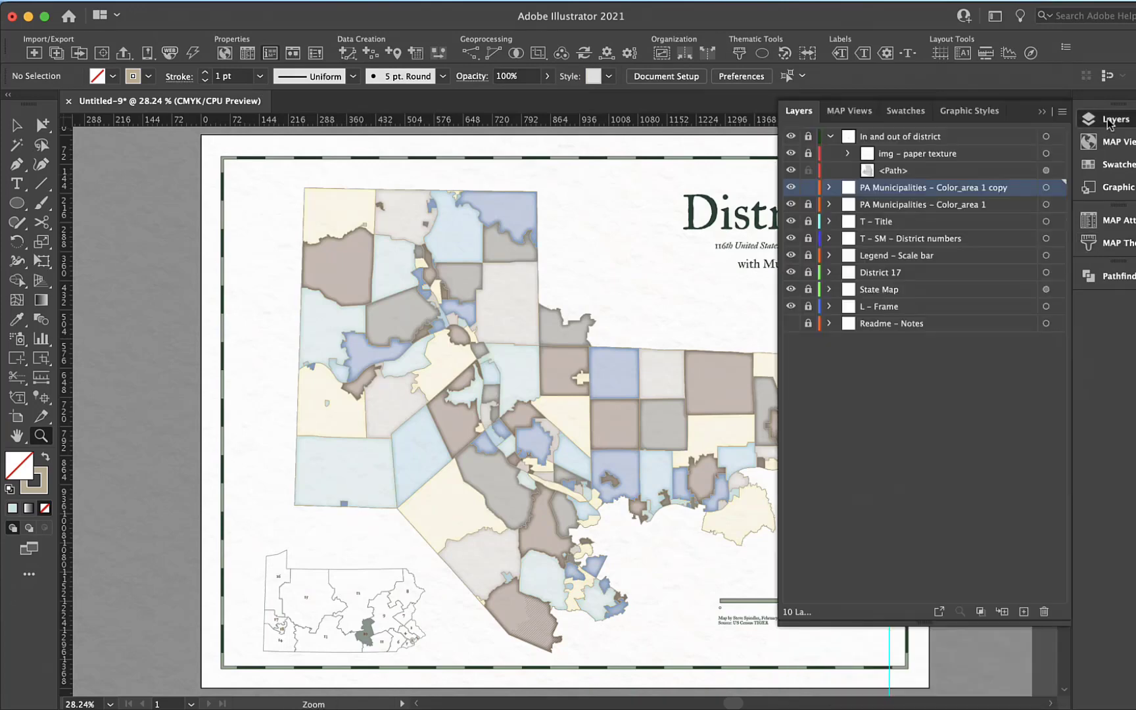
click(809, 205)
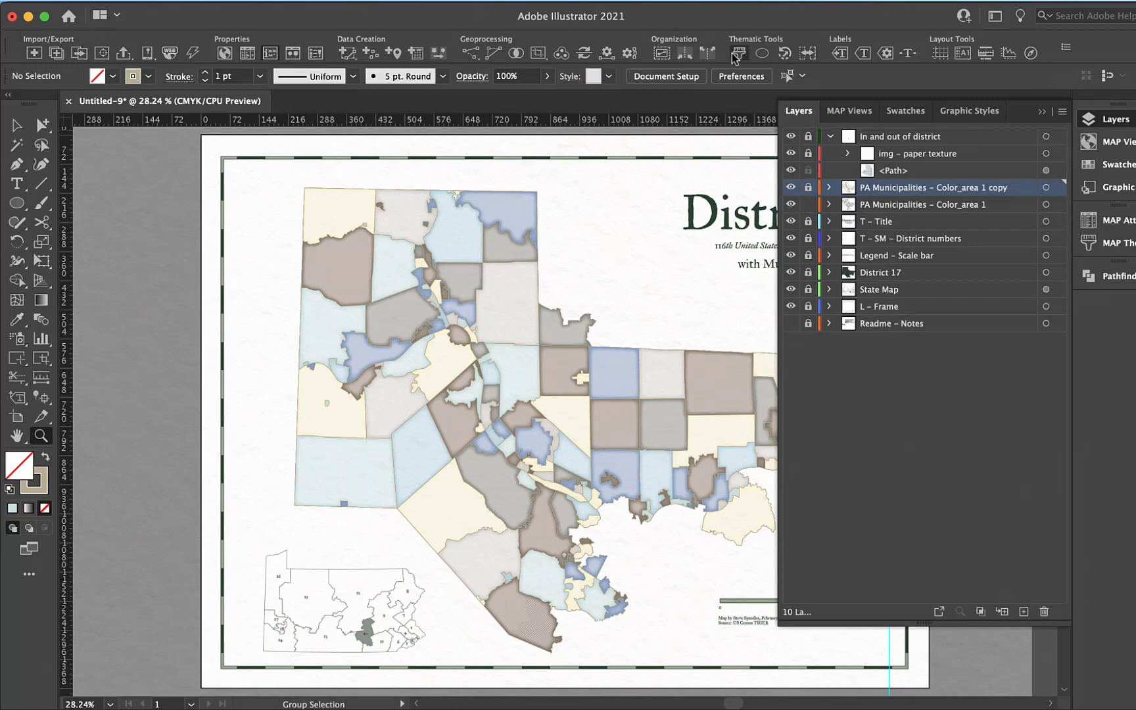
In MAP LabelPro, set PA Municipalities – Color_area 1 as the layer to label
click(841, 57)
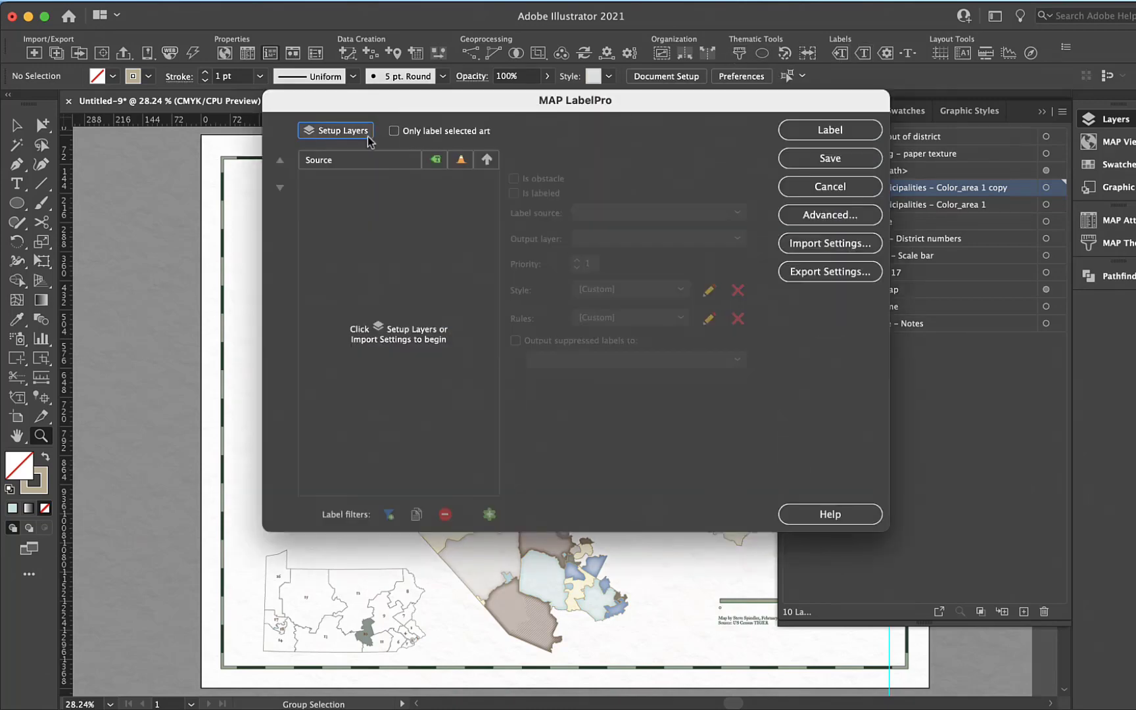
click(345, 130)
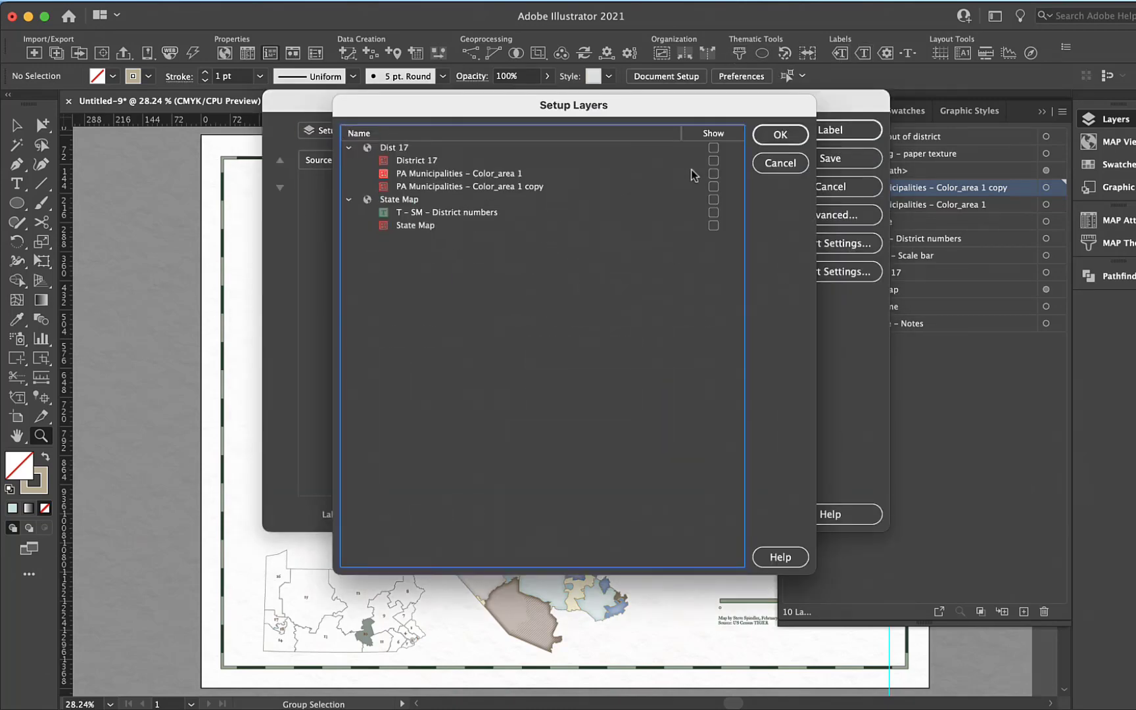
click(712, 174)
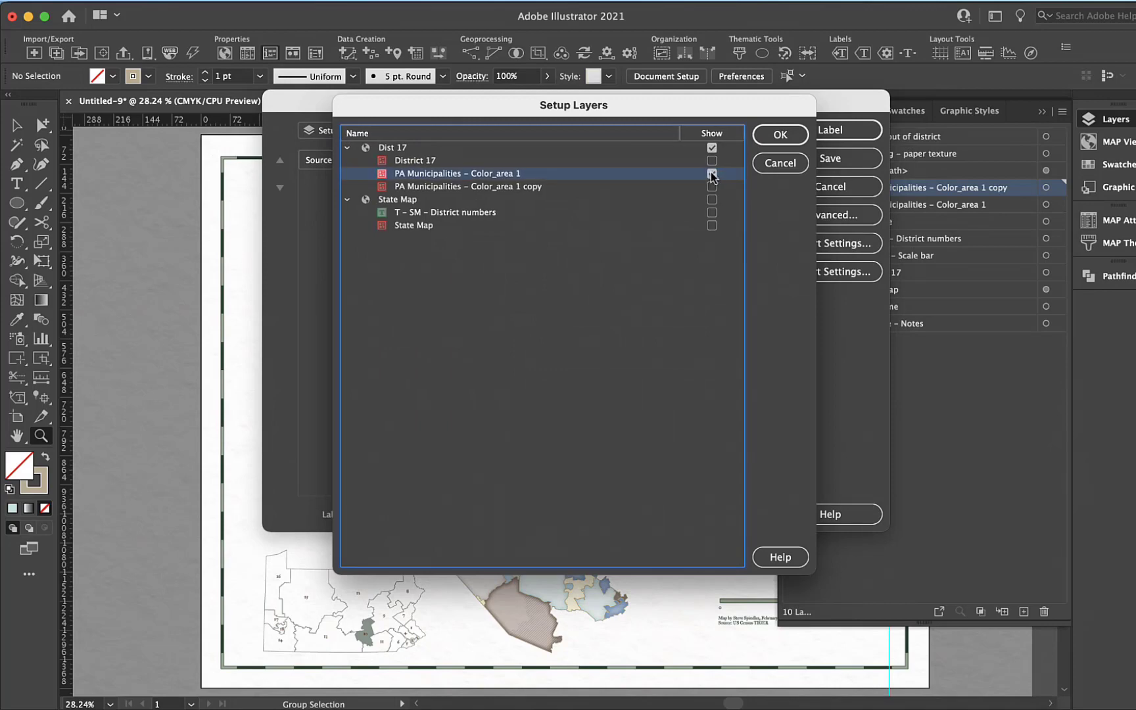
click(793, 134)
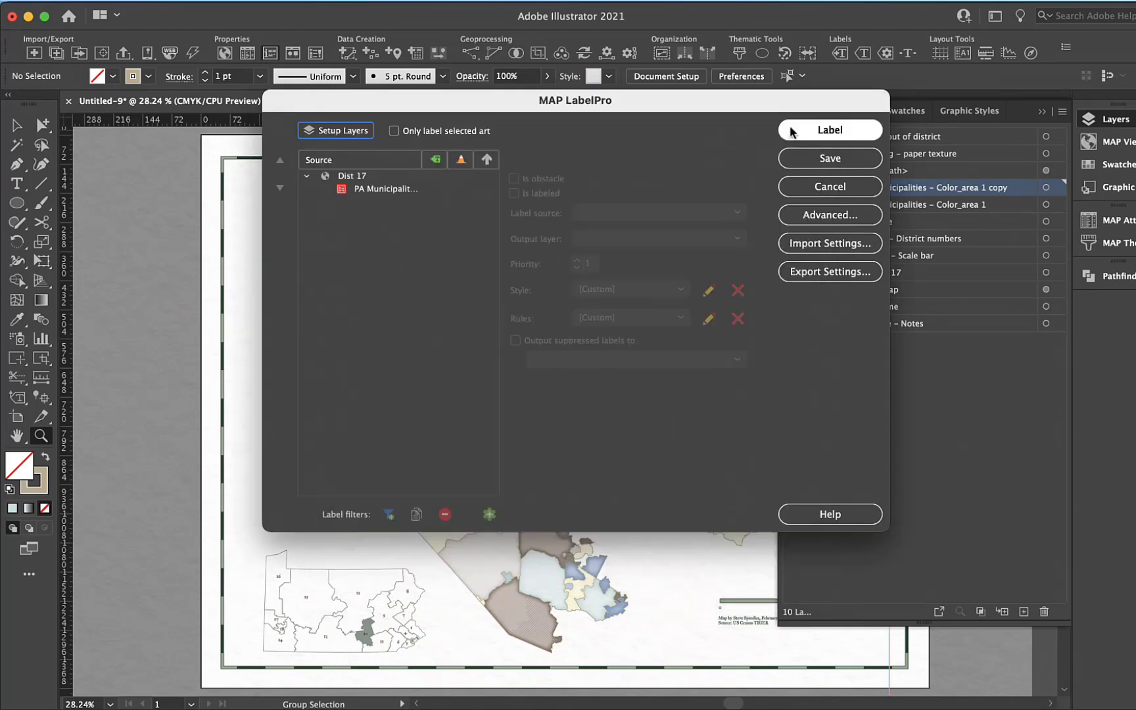
Label municipalities by name using IM Fell Great Primer 10 style and District – Municipality rules
click(367, 191)
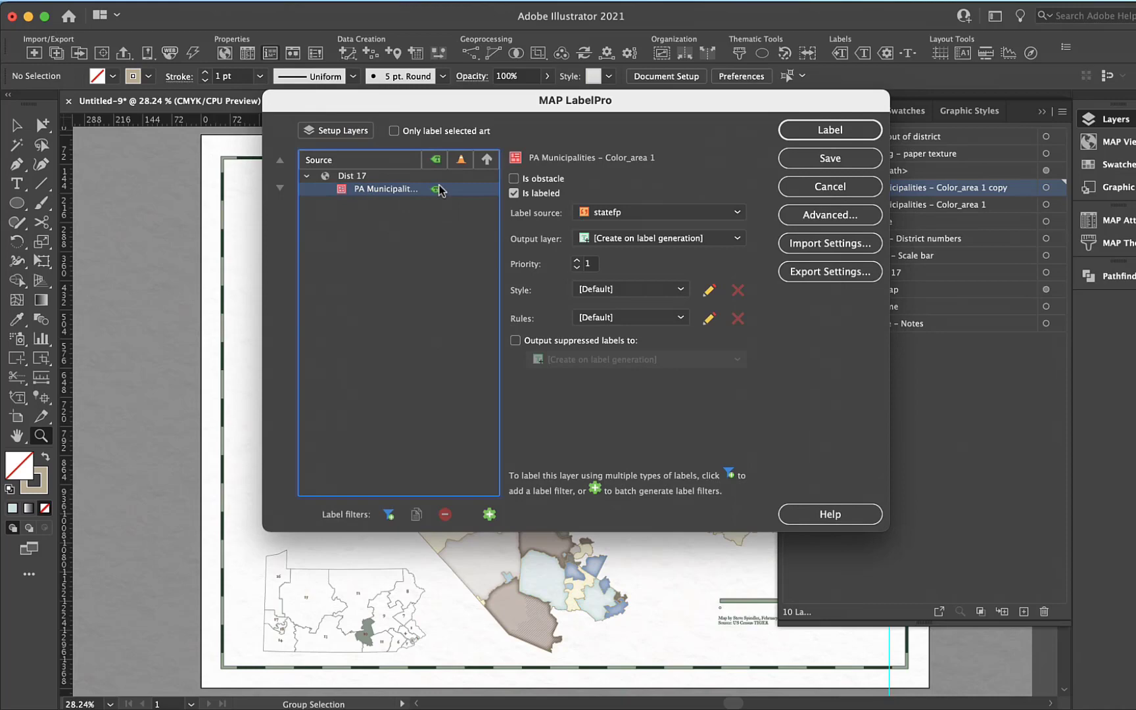
click(612, 213)
scroll(618, 323, down, 5)
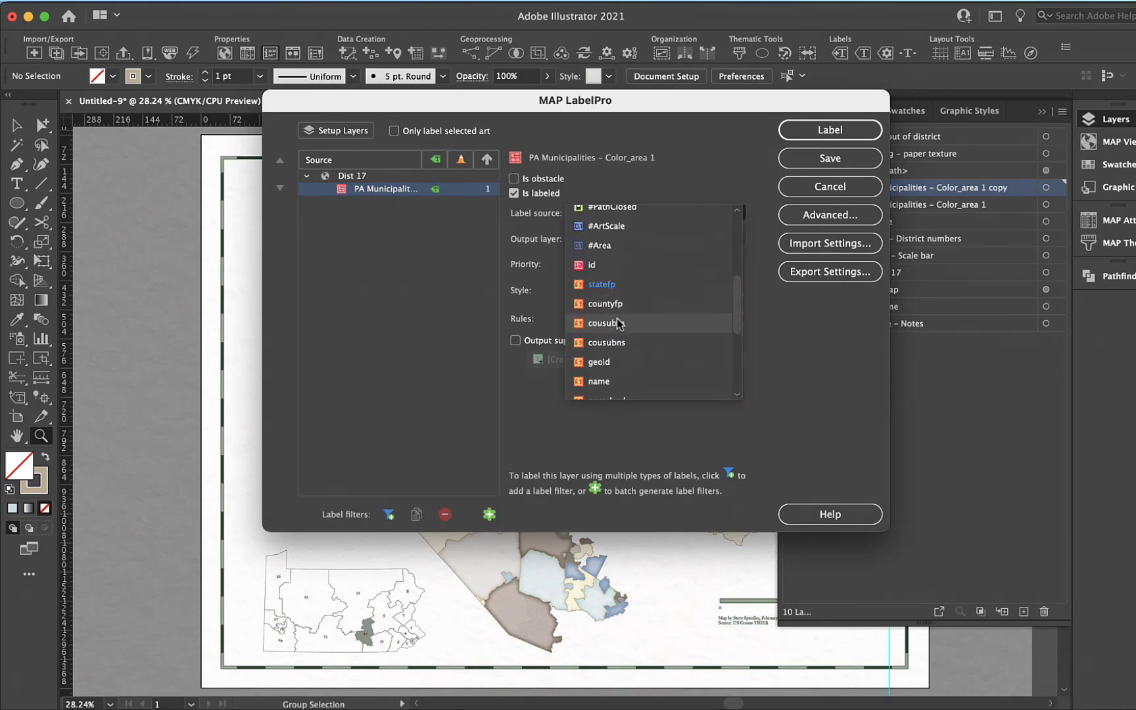
click(600, 381)
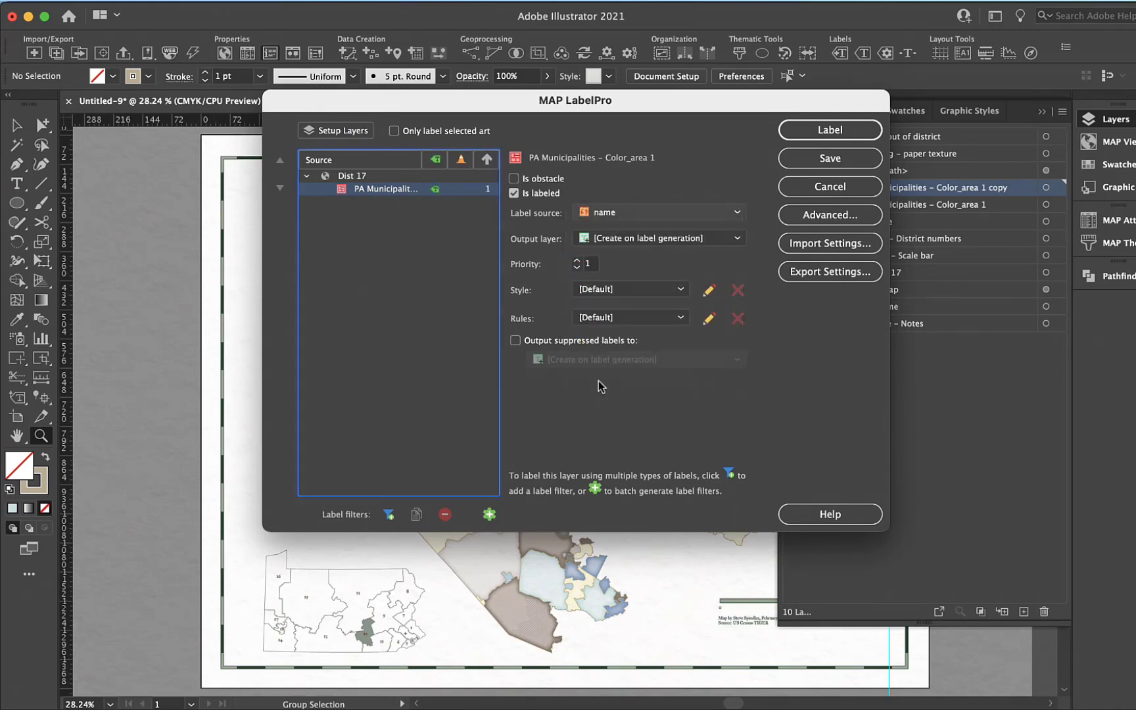
click(675, 290)
click(633, 311)
click(671, 319)
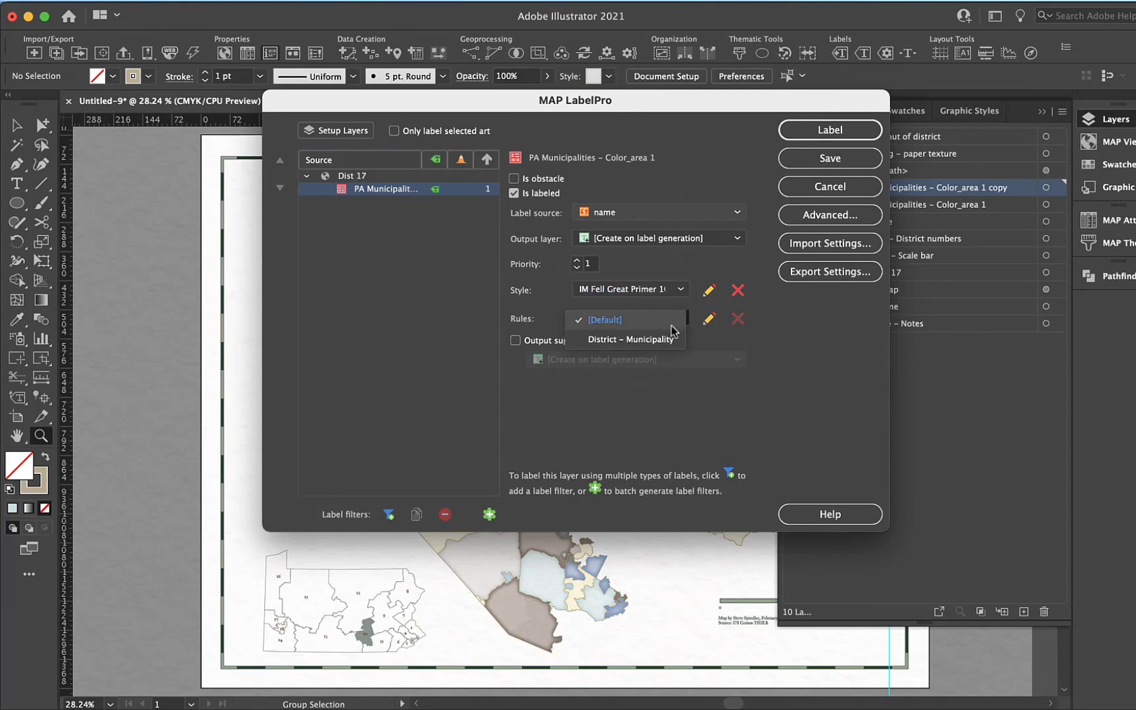
click(667, 341)
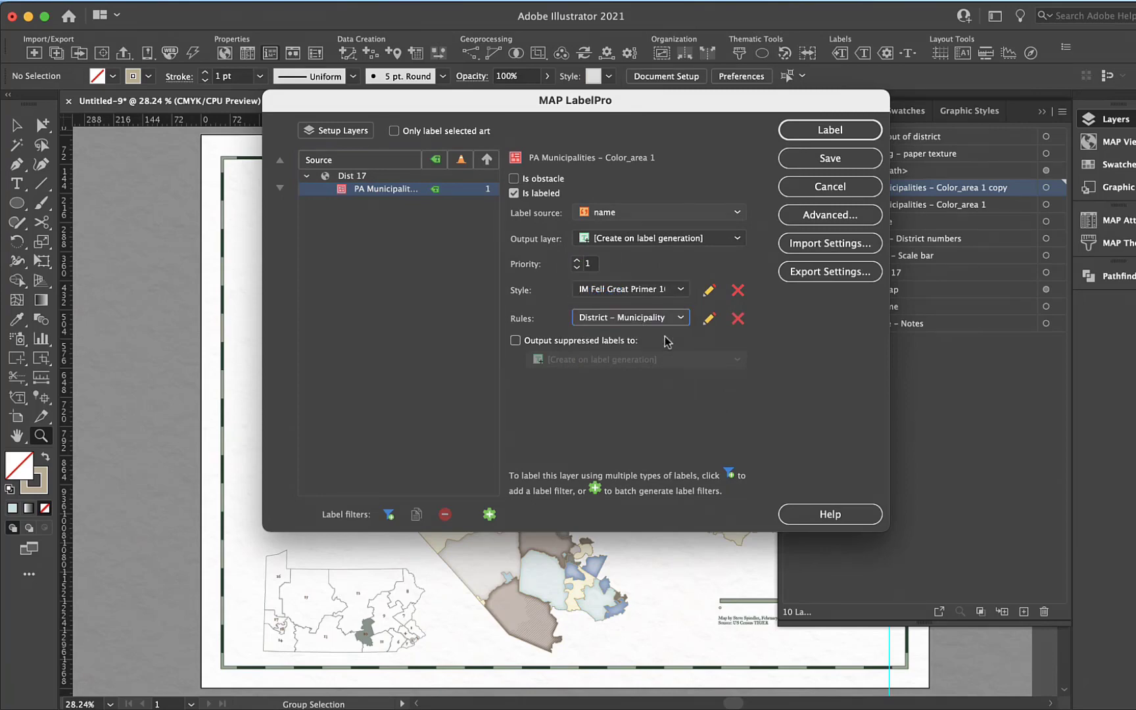
click(854, 139)
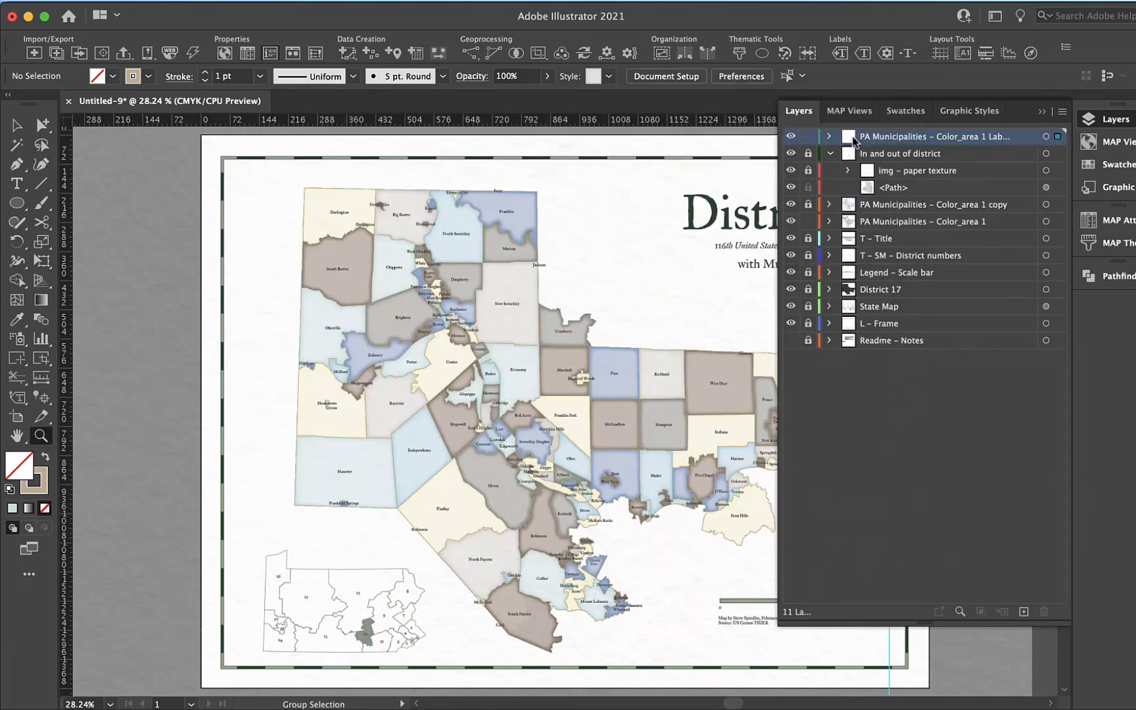
Zoom into the Hookstown–Greene area and centre-align the Greene label with the alignTextFieldCenter script
click(41, 435)
drag(280, 367, 395, 460)
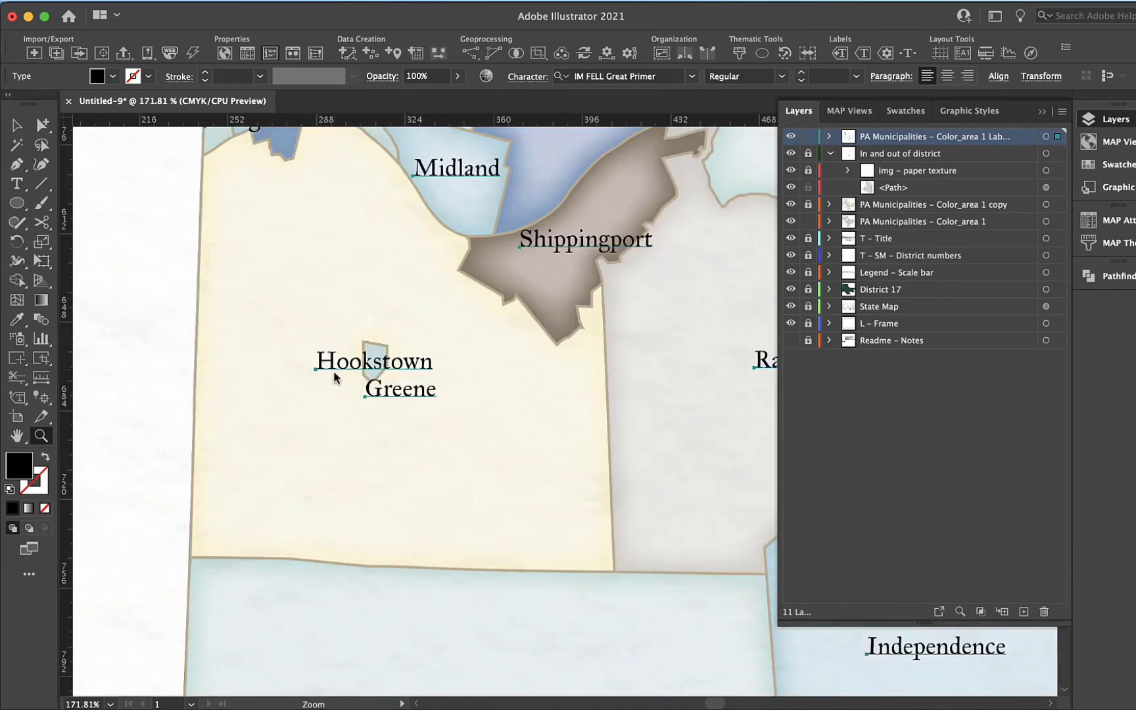
click(137, 0)
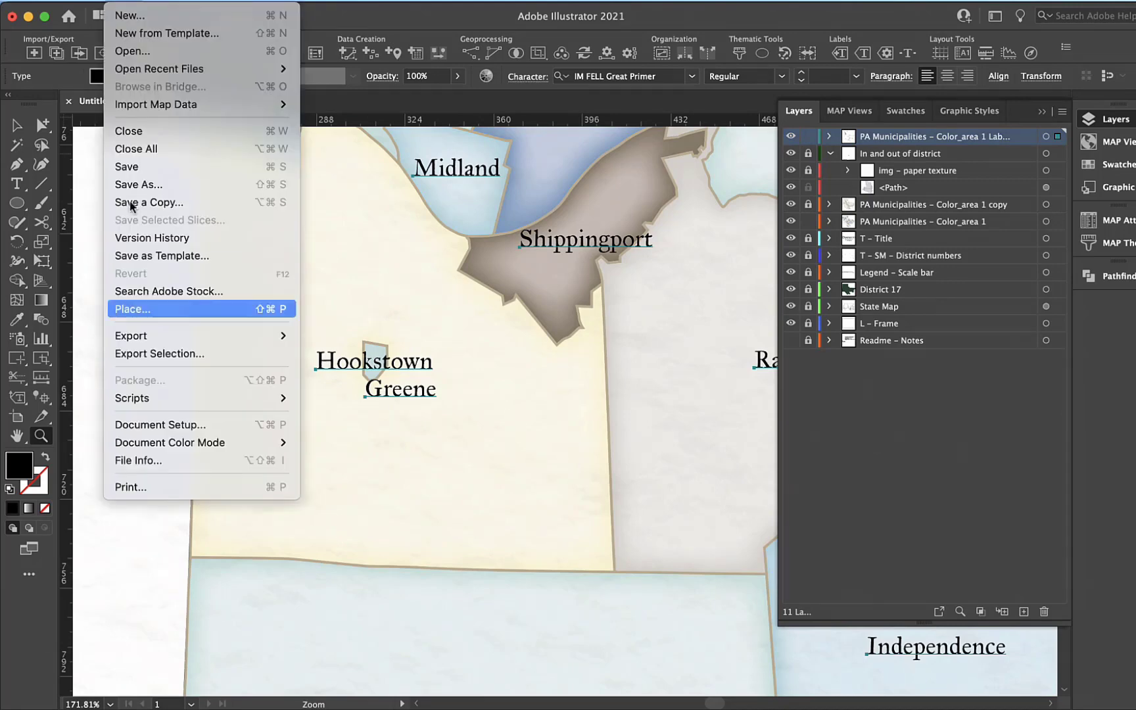
mouse_move(199, 399)
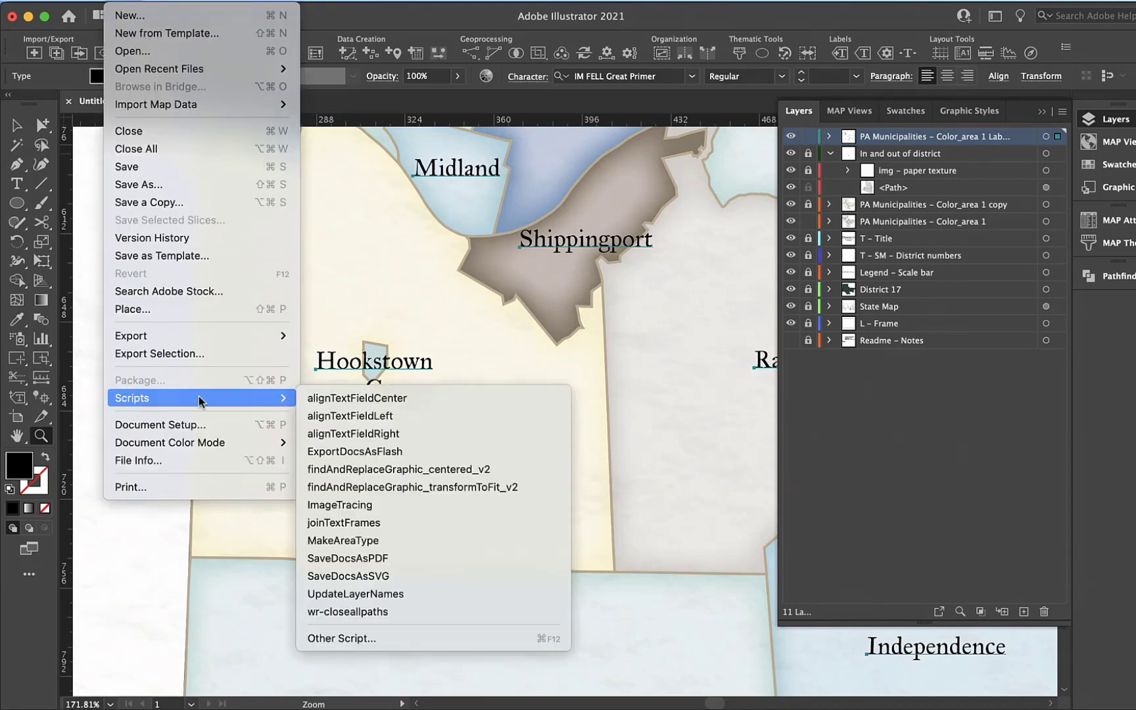
click(347, 400)
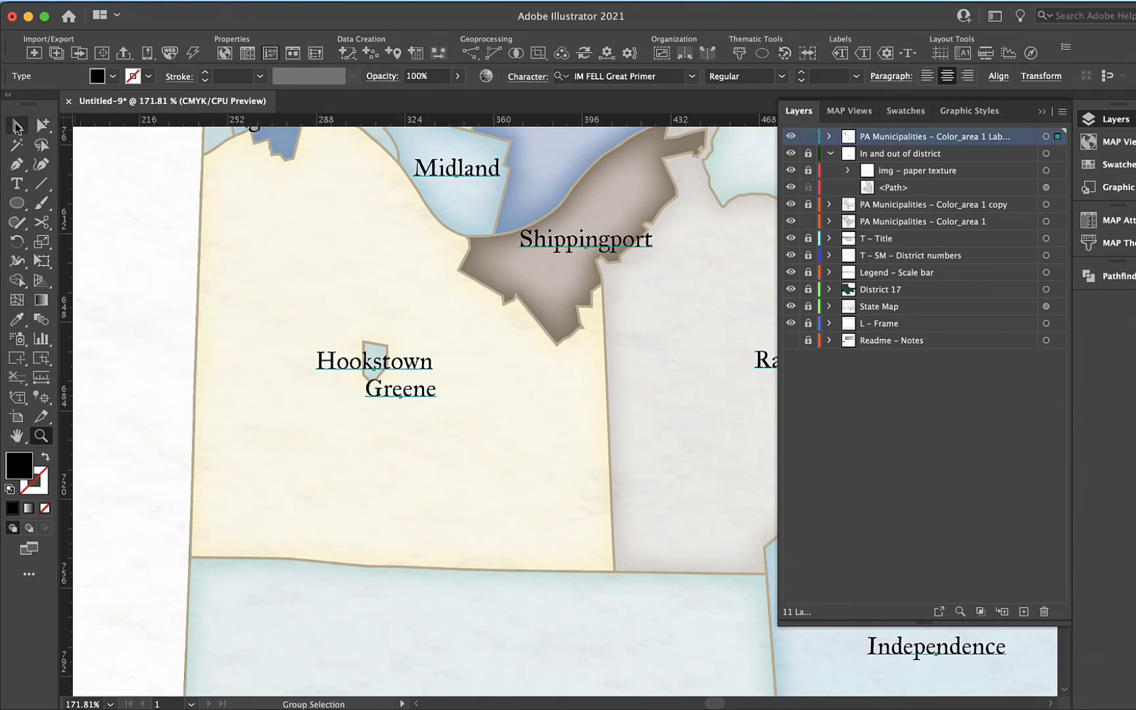
Drag the Greene label lower, clear of Hookstown, then fit the whole map in view
click(43, 125)
click(393, 437)
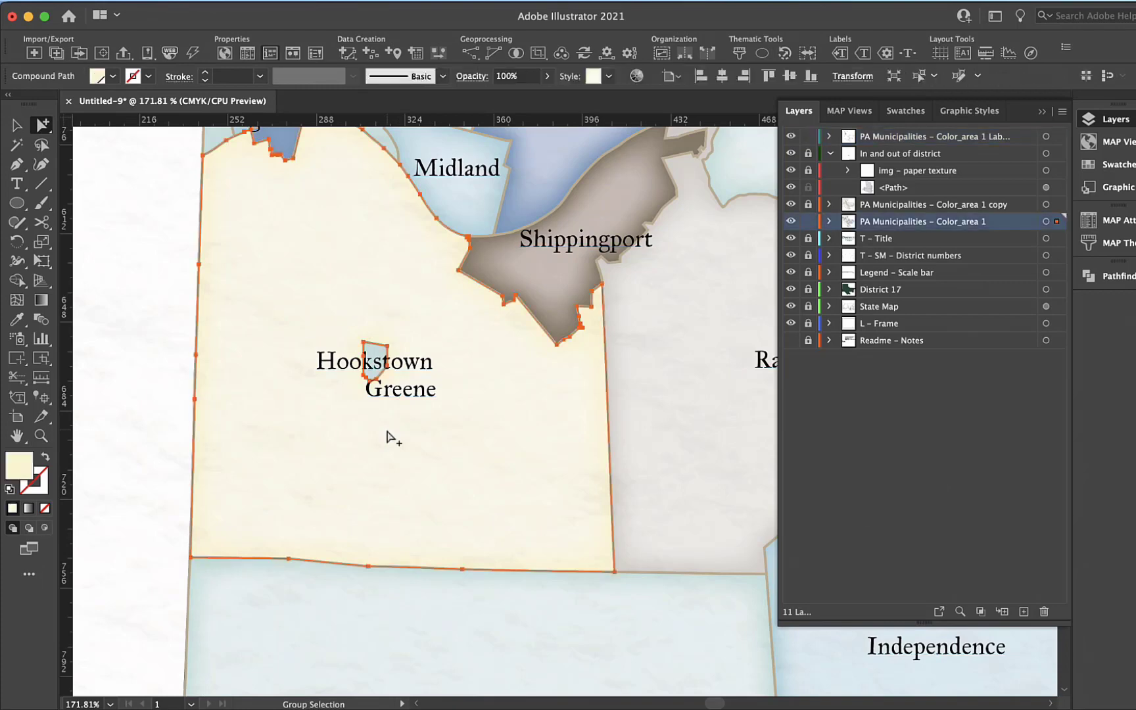
drag(400, 398, 402, 429)
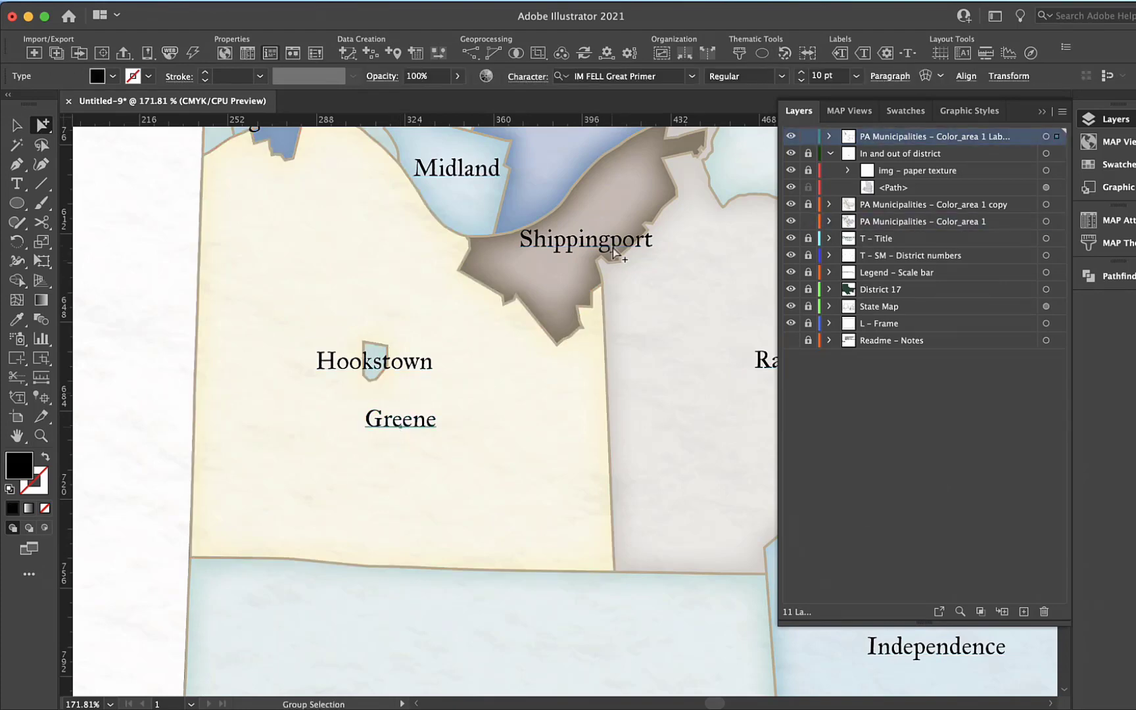
scroll(573, 253, up, 5)
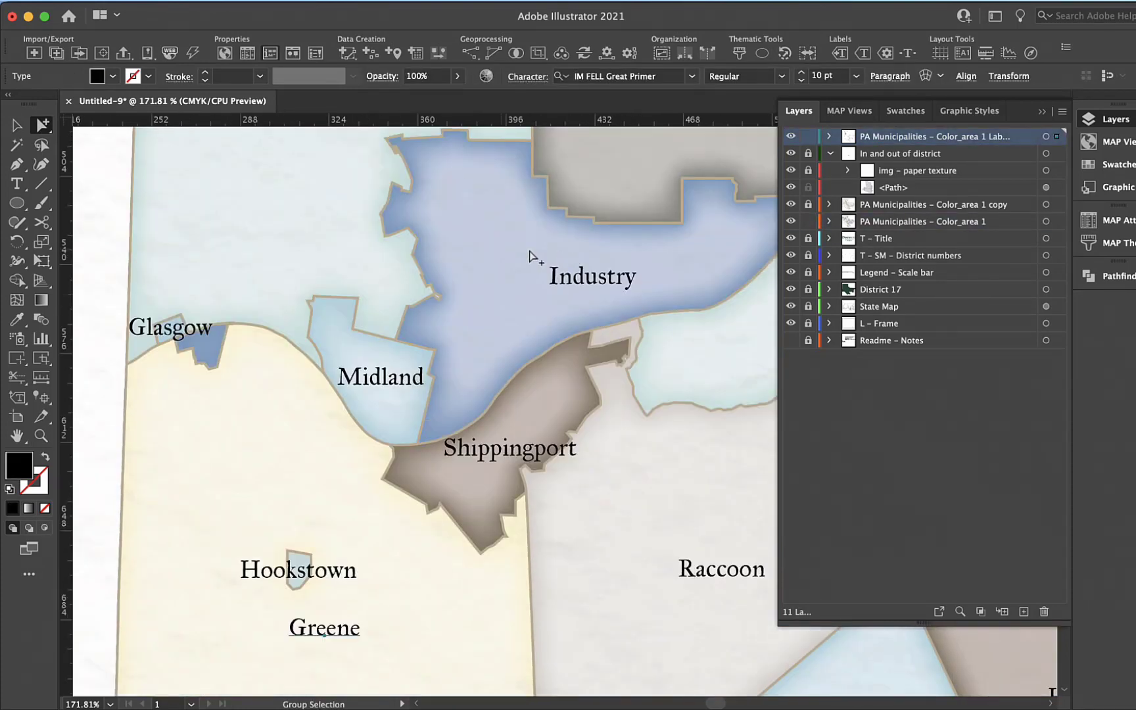
scroll(429, 269, right, 5)
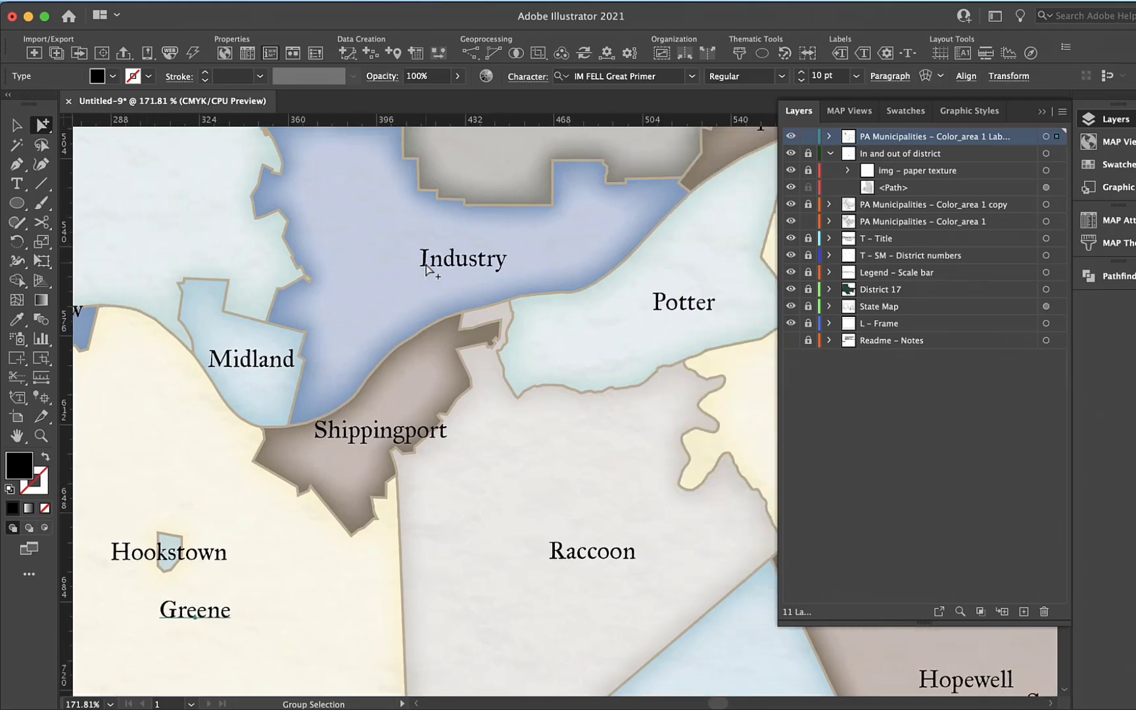
key(super+0)
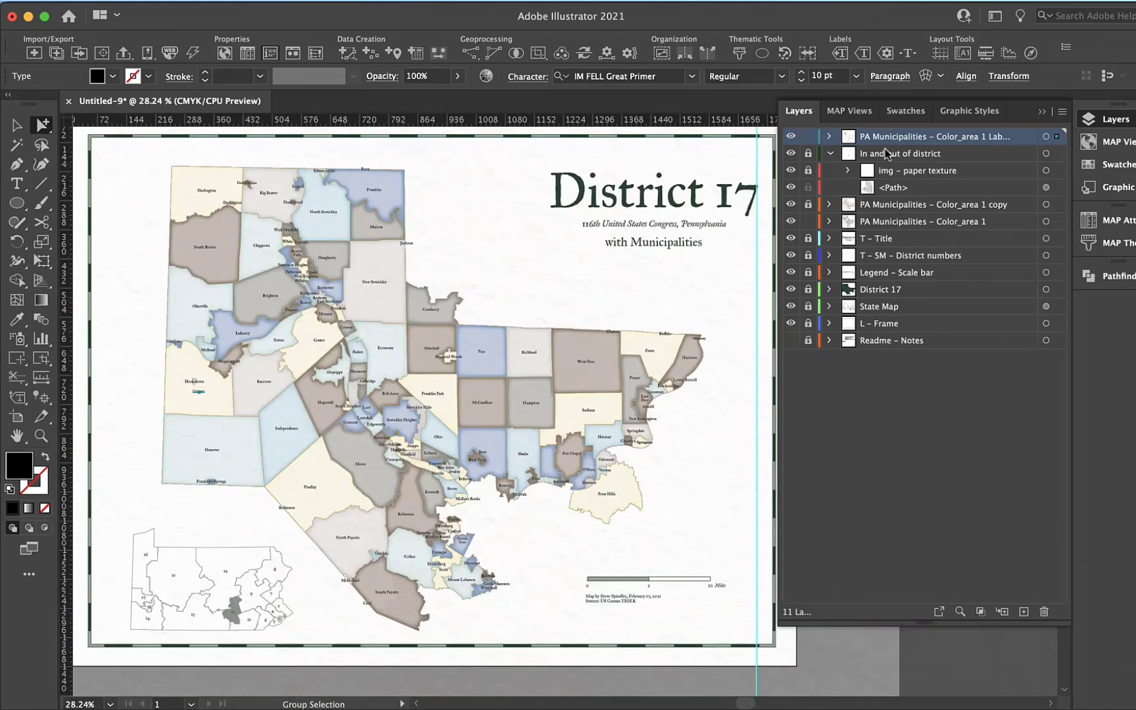
Hide every panel with Tab and fit the labelled District 17 artboard to the window
key(Tab)
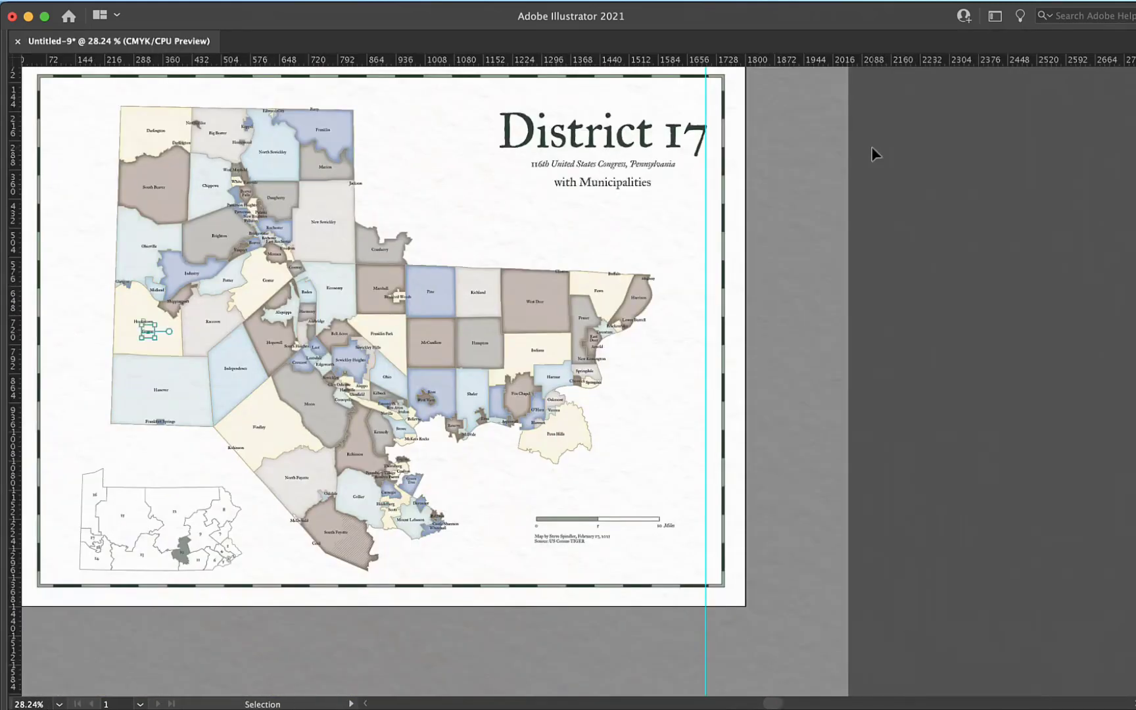
key(super+0)
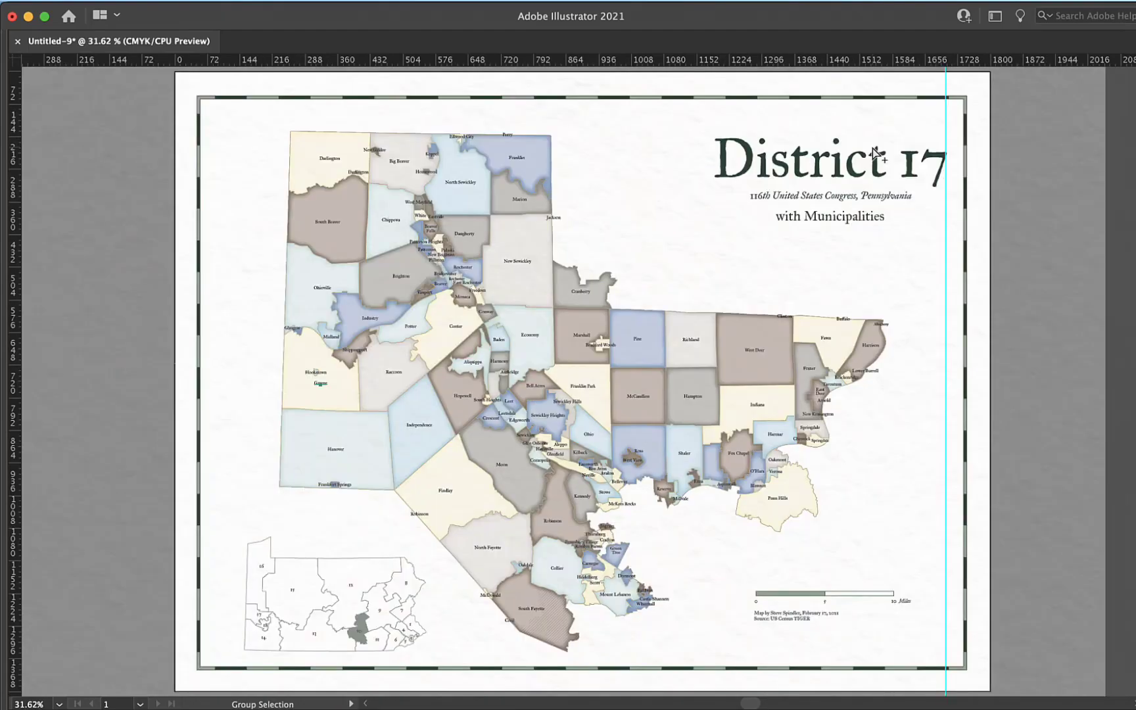